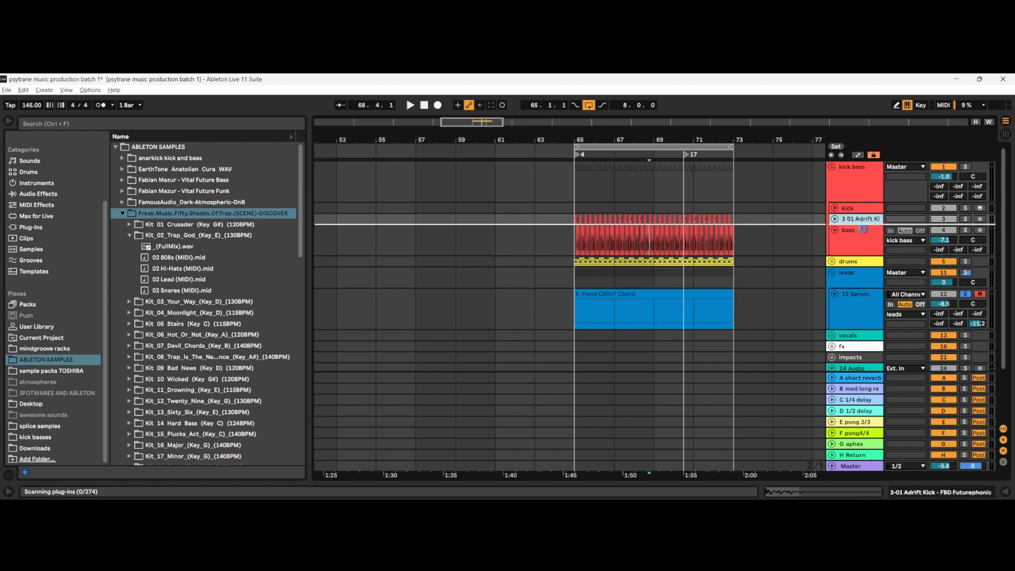
Step: Examine the kick and bass clips between bars 65 and 73, from single hits to the full pattern
left_click_drag(865, 224, 865, 234)
scroll(576, 238, "up", 6)
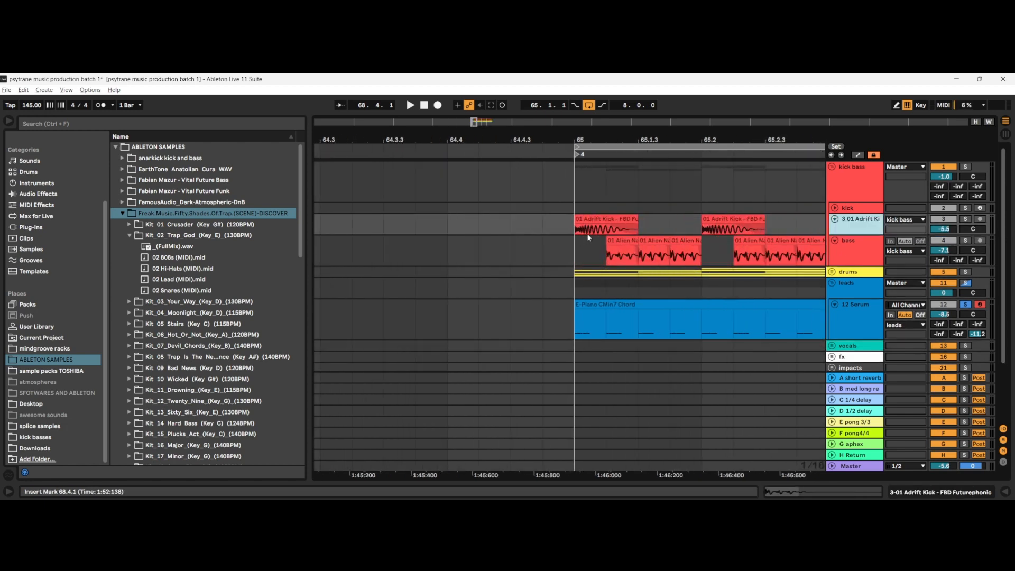
scroll(588, 237, "down", 8)
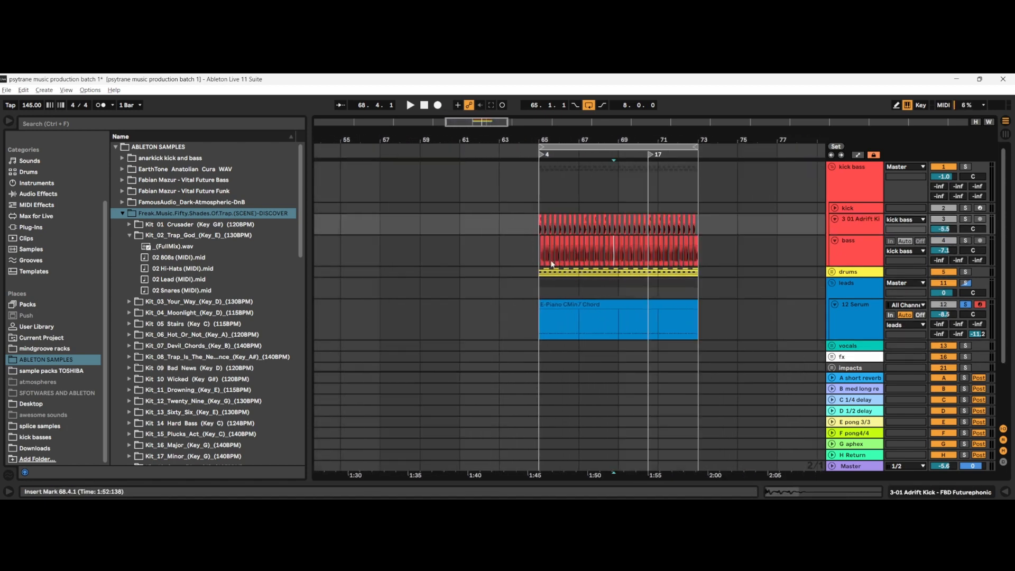
scroll(551, 264, "down", 4)
left_click_drag(545, 220, 624, 270)
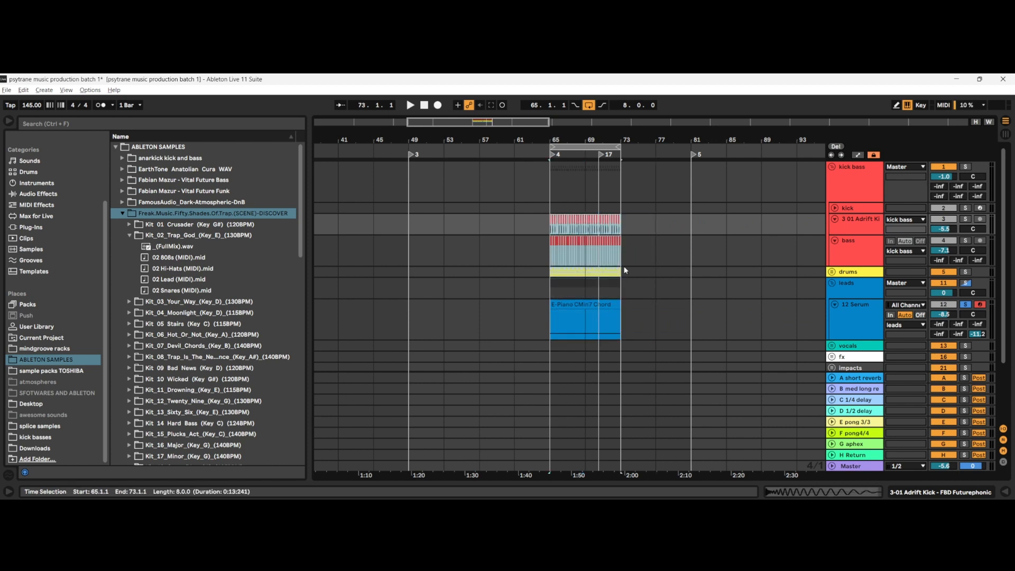
left_click(611, 243)
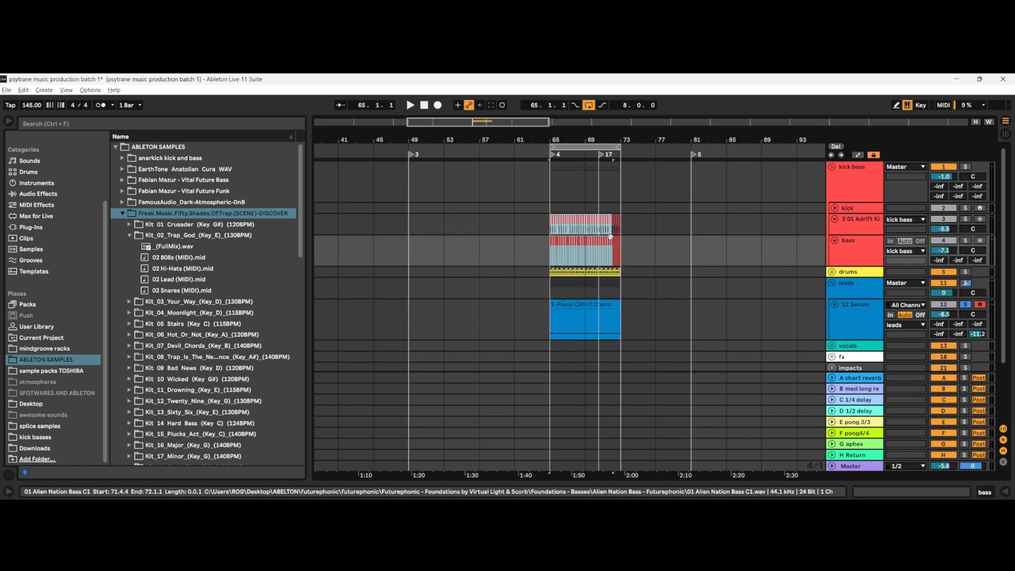
scroll(551, 233, "up", 4)
left_click(548, 227)
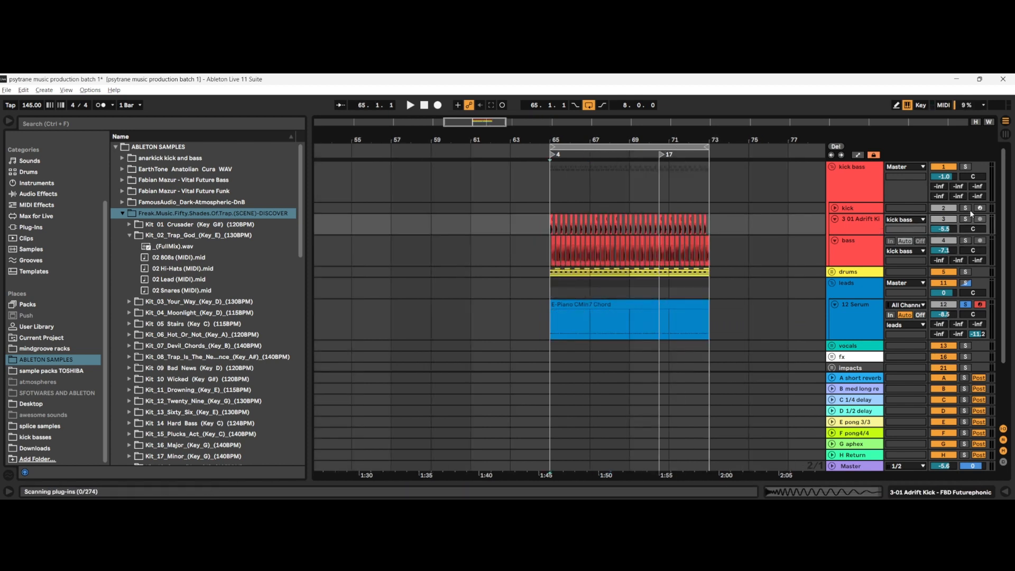
Step: Collapse the kick bass and leads groups, and mute the leads group
left_click(832, 167)
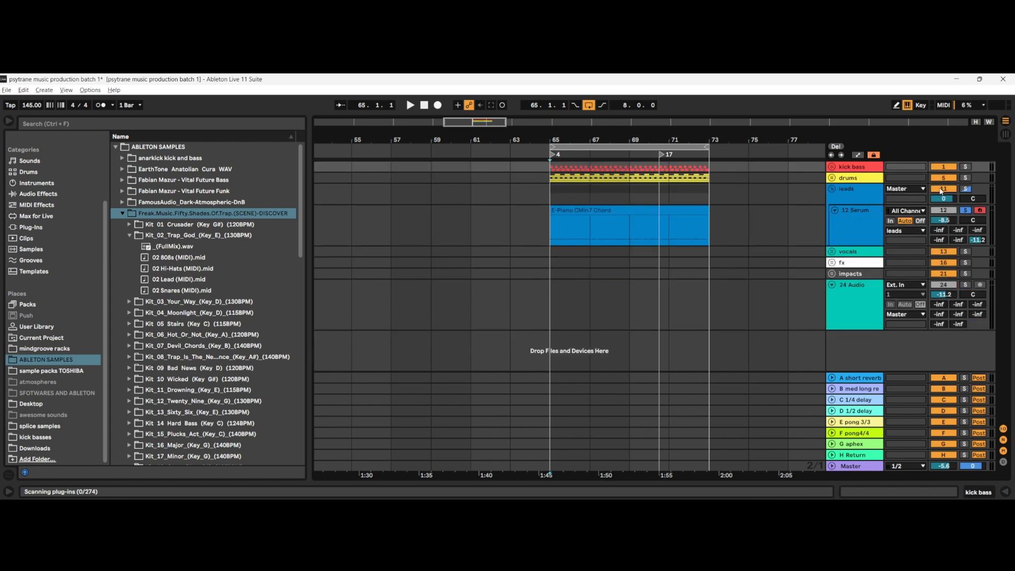
left_click(966, 211)
left_click(967, 211)
left_click(967, 211)
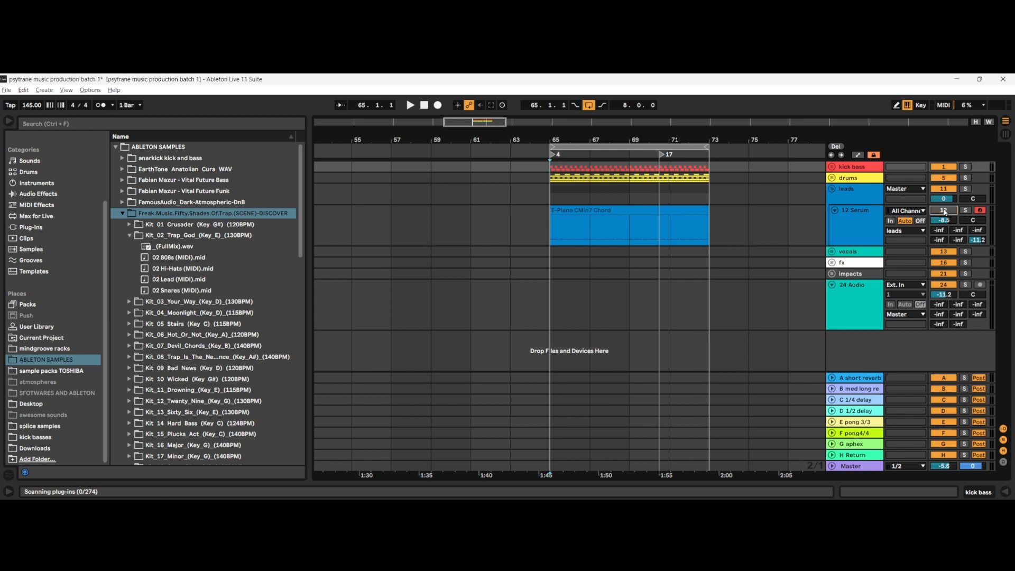
left_click(832, 189)
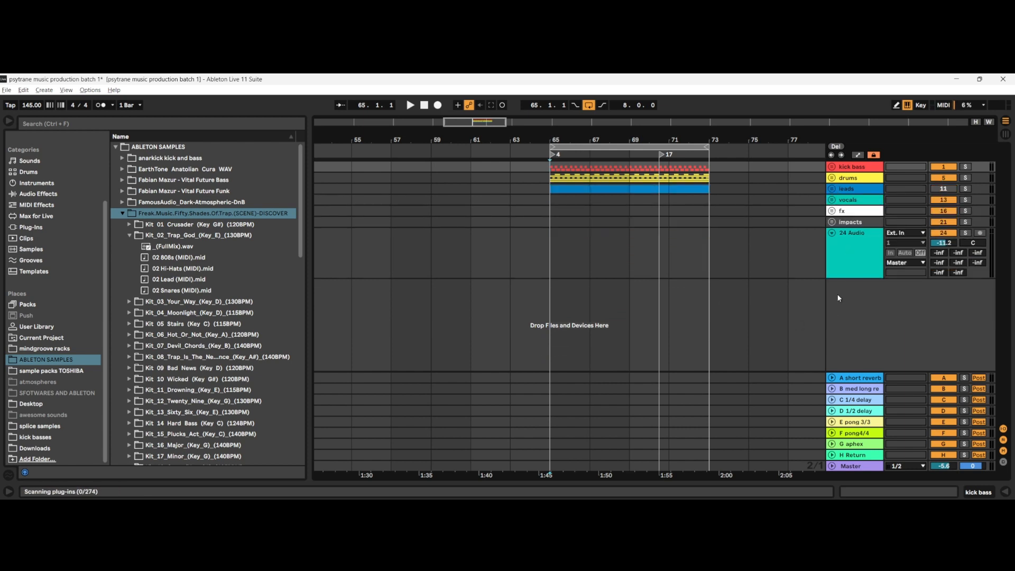
Step: Insert two new audio tracks below the 24 Audio track
right_click(852, 285)
left_click(864, 290)
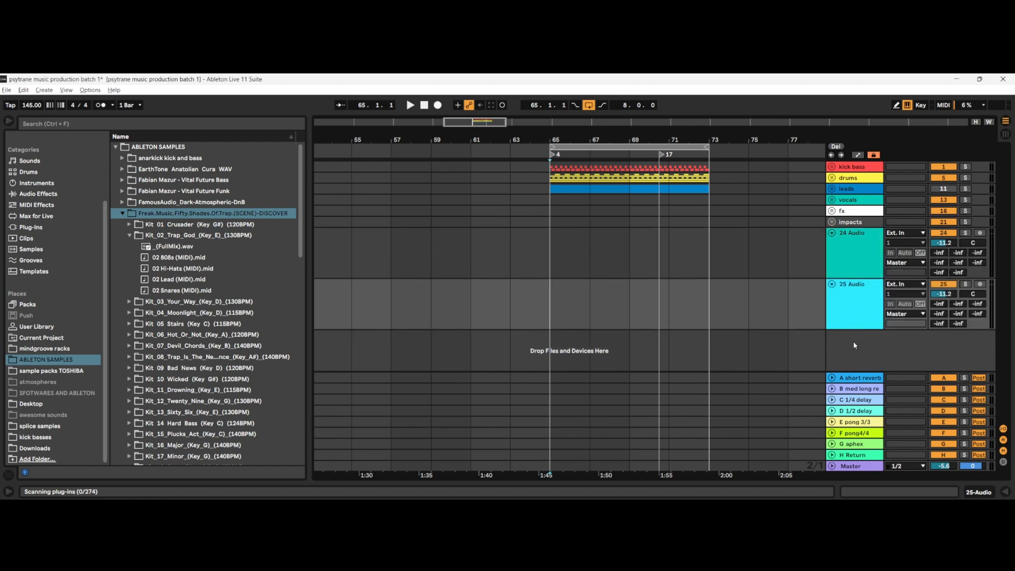
right_click(854, 346)
left_click(865, 349)
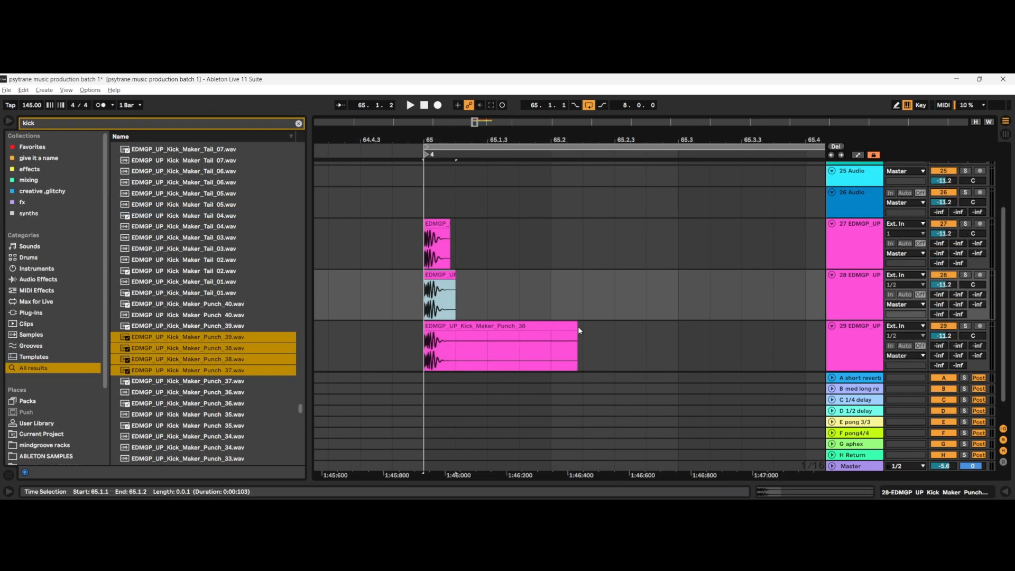
Step: Resize the kick punch clips on tracks 29 and 27 so that both end at 65.1.2
left_click(566, 326)
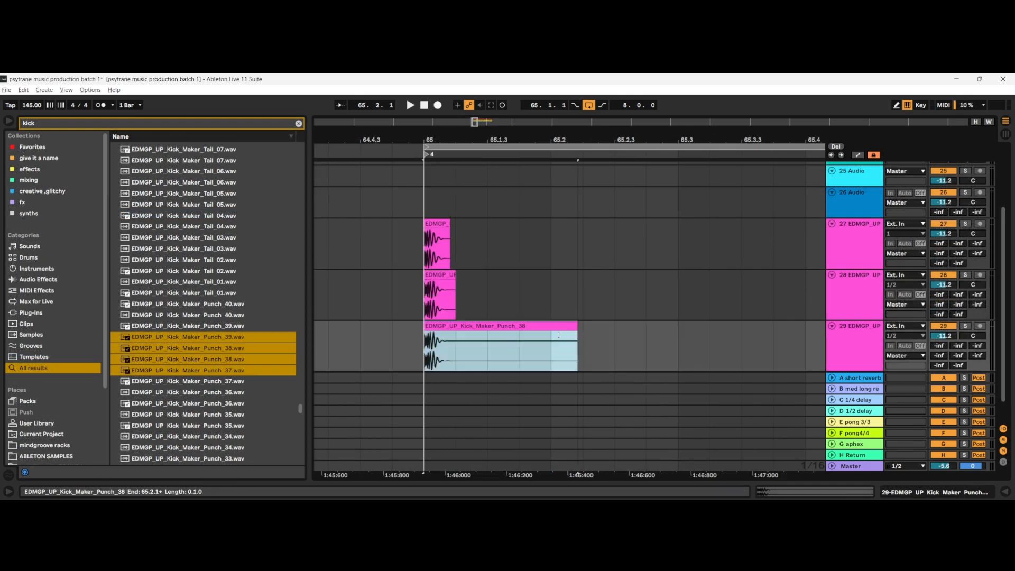
left_click_drag(559, 334, 458, 338)
scroll(423, 328, "up", 5)
scroll(444, 314, "down", 4)
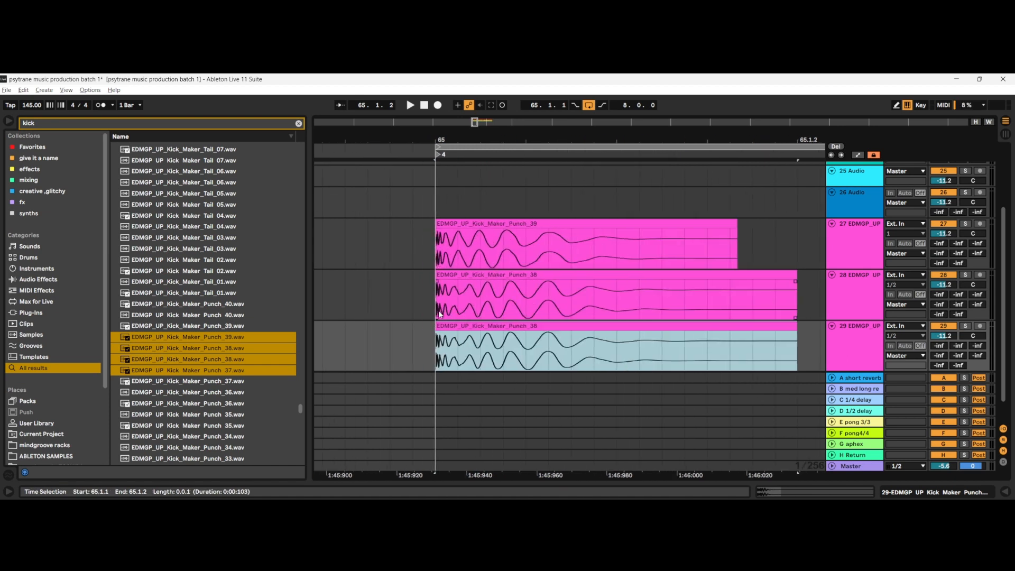
left_click_drag(566, 233, 603, 233)
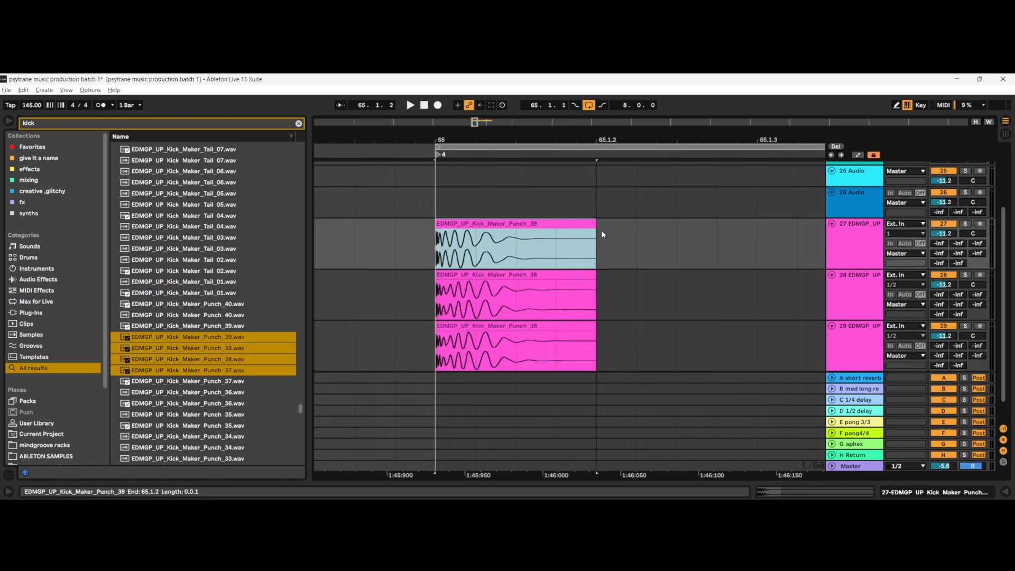
Step: Delete the kick clip on track 29 and put the EDMGP_UP_Kick_Maker_Punch_35 sample in its place at bar 65
left_click(479, 326)
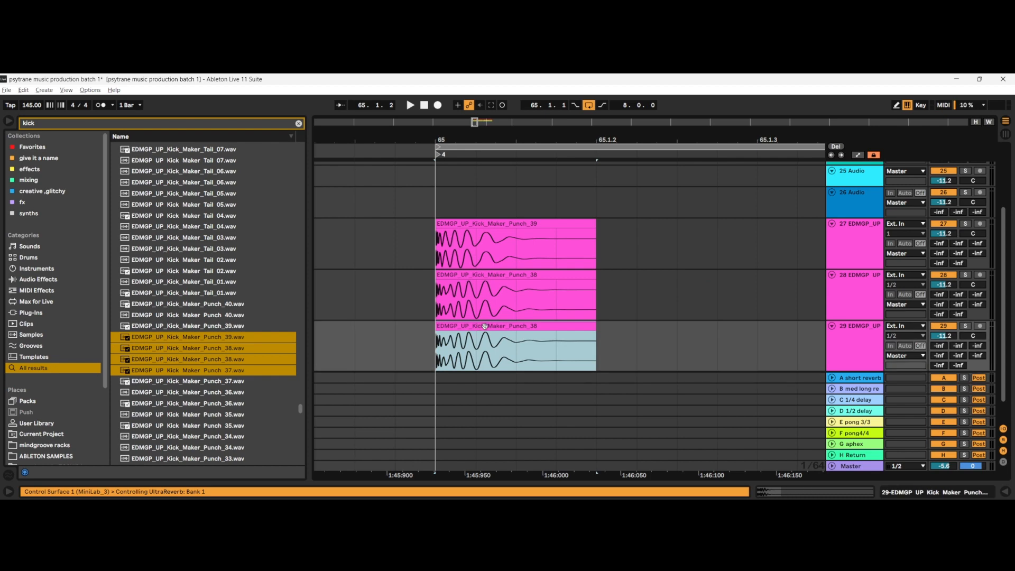
right_click(487, 327)
left_click(506, 243)
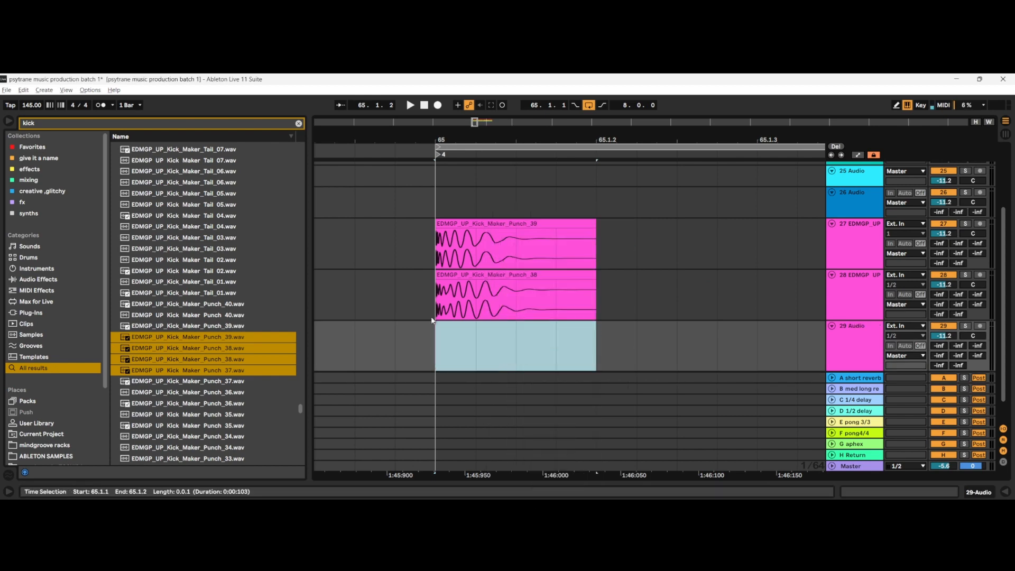
left_click(250, 425)
left_click_drag(224, 429, 438, 344)
Step: Try the Kick_Maker_Punch_34 and Punch_33 samples on track 28 at bar 65, and settle on Punch_31
left_click_drag(179, 447, 432, 291)
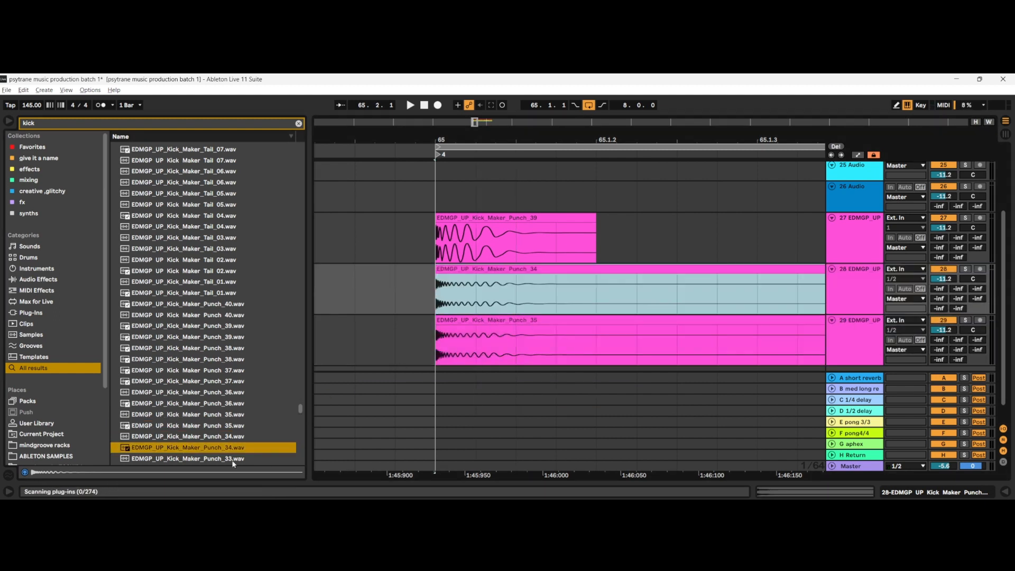
left_click_drag(209, 461, 439, 288)
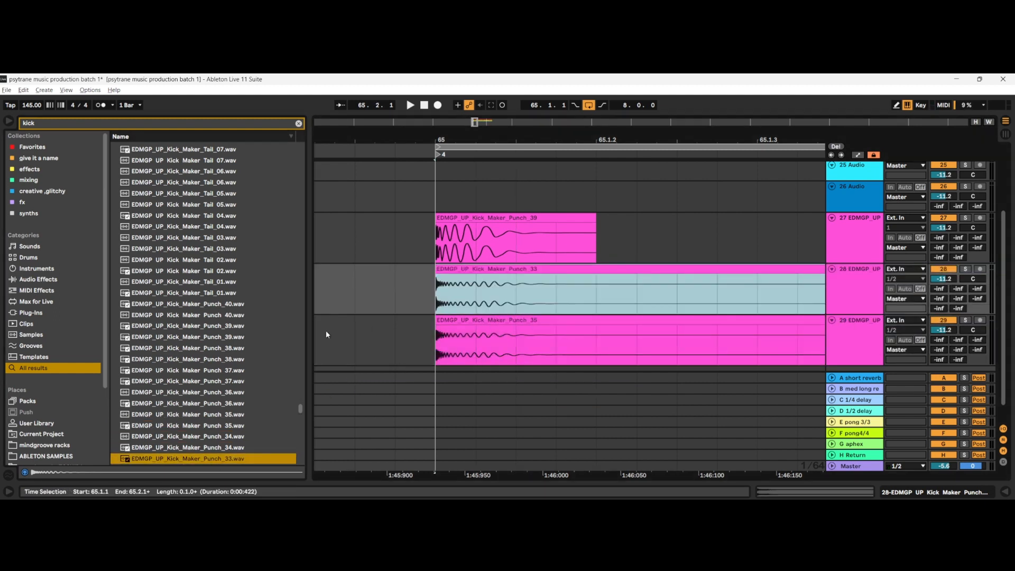
scroll(239, 383, "down", 2)
left_click_drag(185, 447, 452, 316)
Step: Audition further Kick_Maker_Punch samples in the search results, down to Punch_25
scroll(231, 435, "down", 2)
left_click(228, 435)
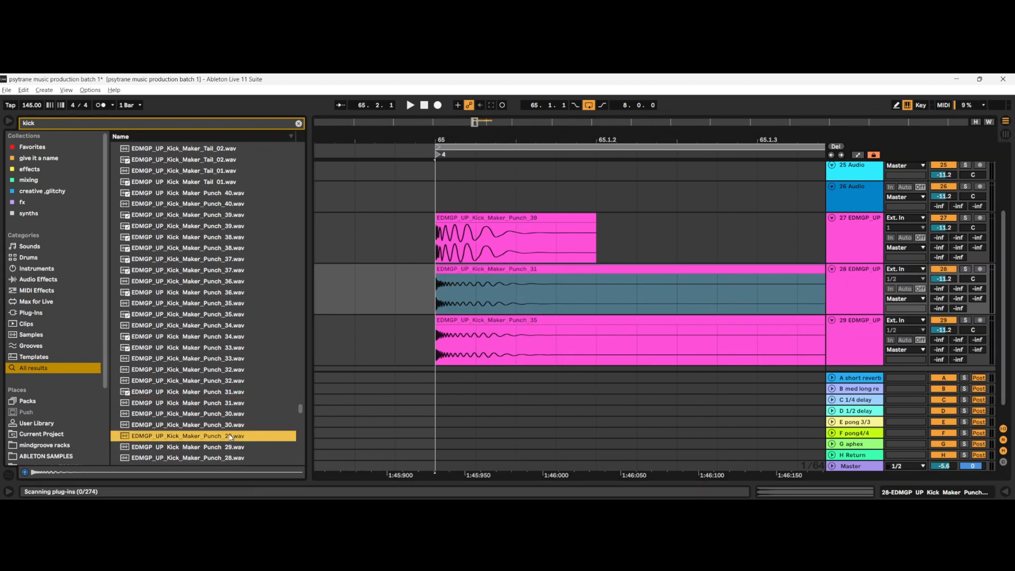
scroll(224, 444, "down", 1)
scroll(223, 448, "down", 1)
left_click(223, 448)
scroll(210, 454, "down", 2)
left_click(209, 449)
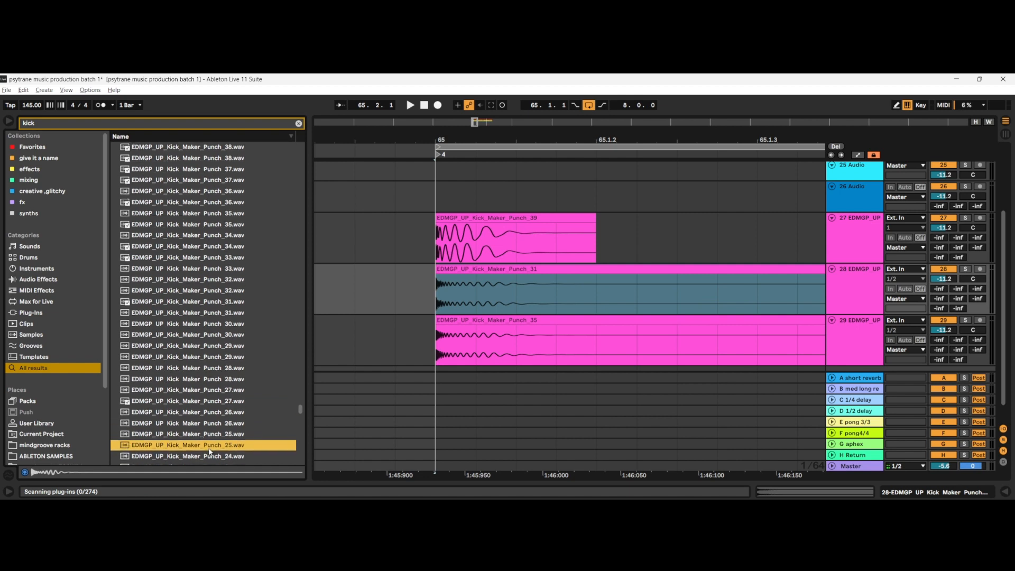
left_click(209, 455)
left_click(209, 448)
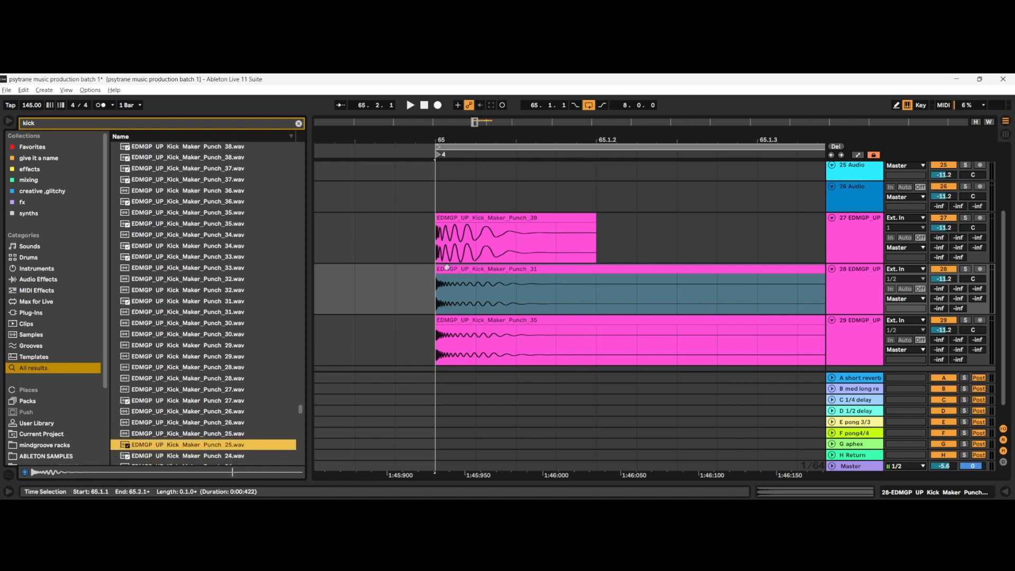
Step: Compare the waveforms of the three kick clips on tracks 27, 28 and 29 from bar 65 onward
scroll(441, 243, "up", 2)
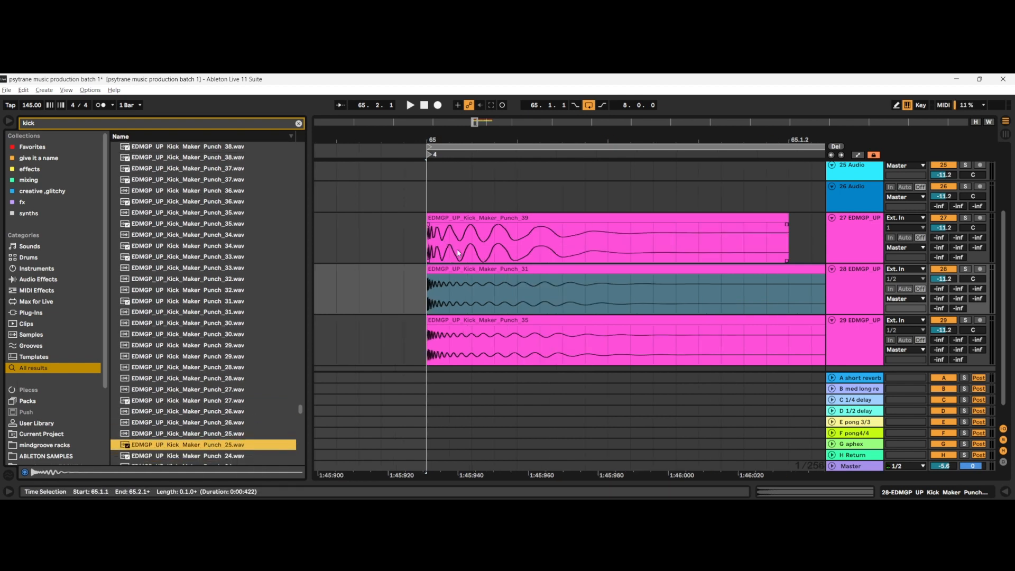
scroll(493, 297, "down", 4)
left_click(487, 303)
scroll(487, 303, "up", 7)
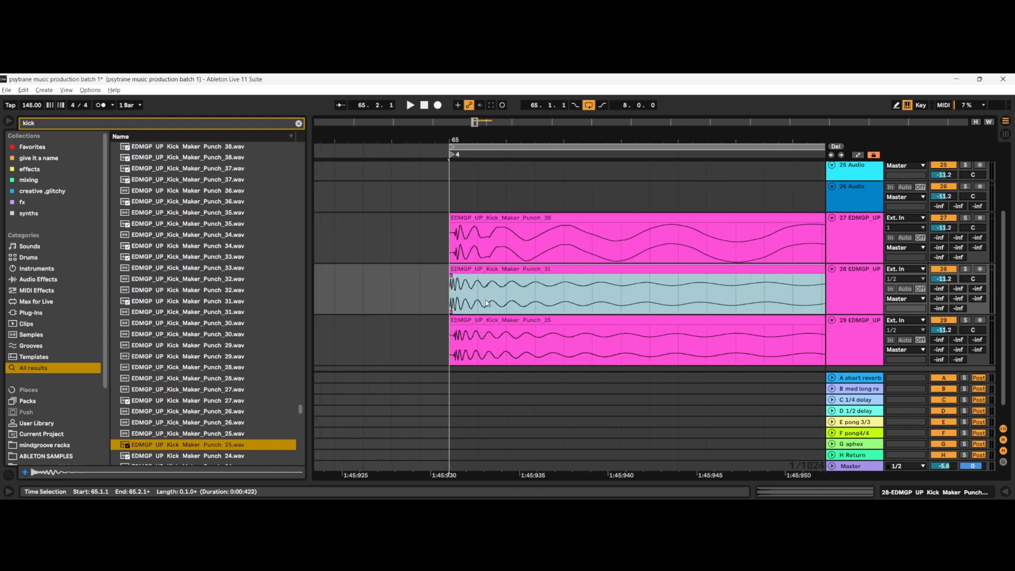
scroll(482, 301, "down", 5)
left_click(470, 299)
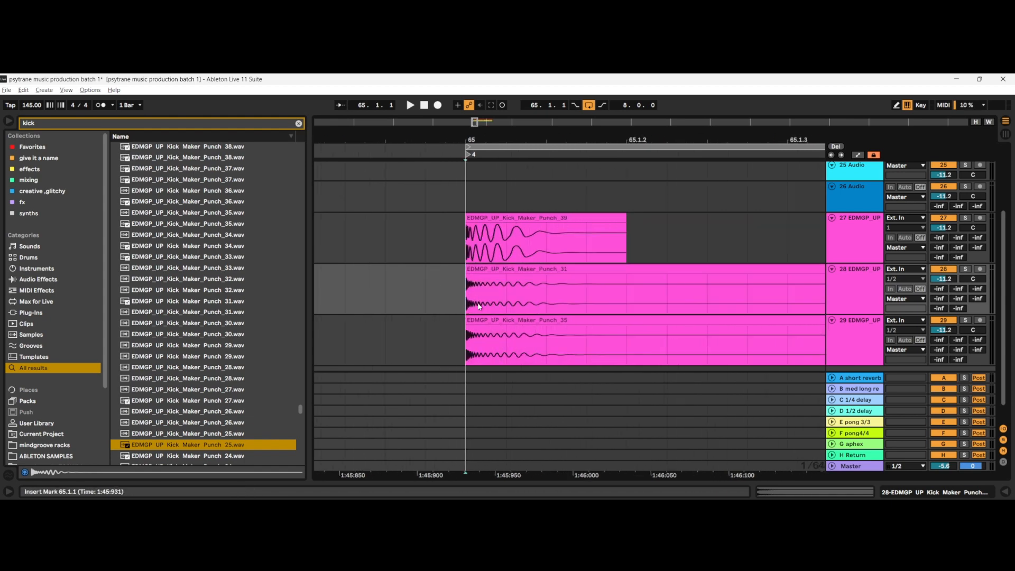
scroll(474, 305, "up", 5)
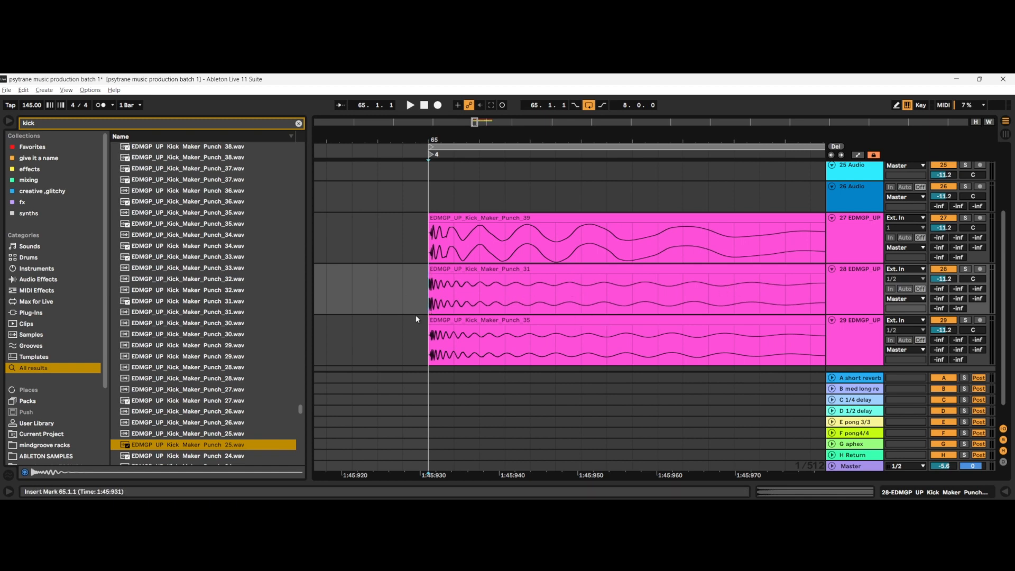
scroll(648, 286, "down", 3)
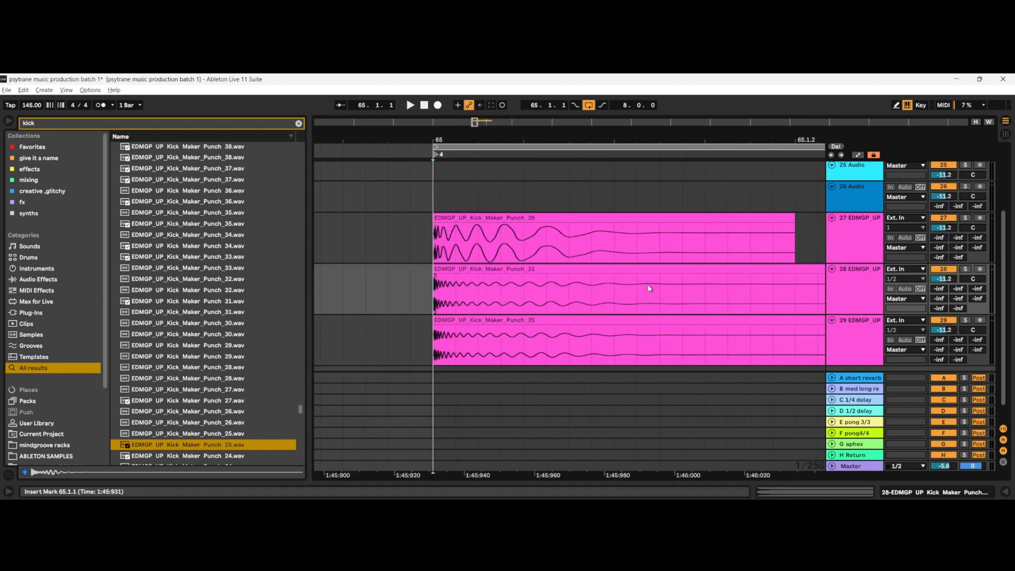
scroll(433, 285, "up", 5)
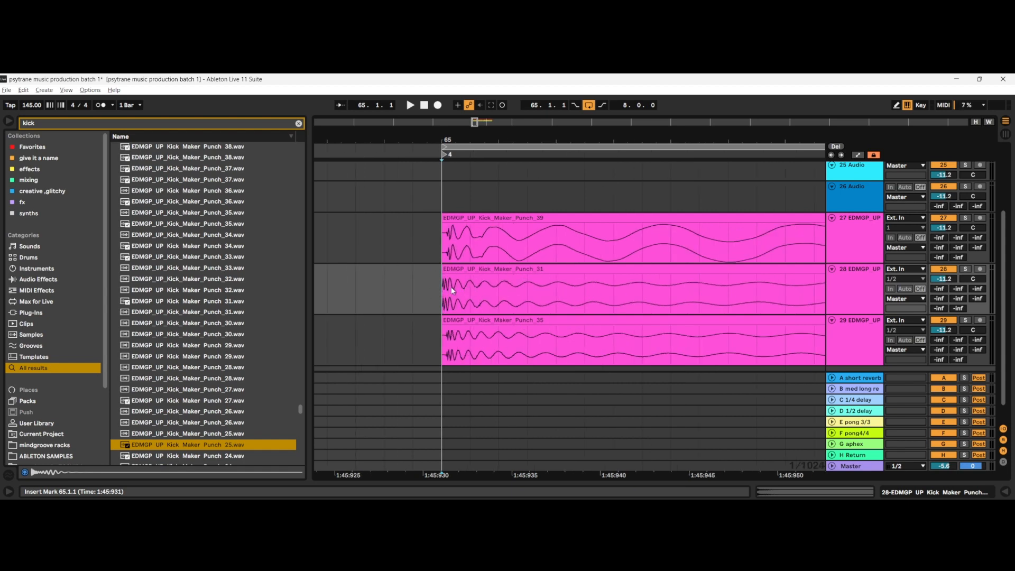
scroll(446, 305, "down", 2)
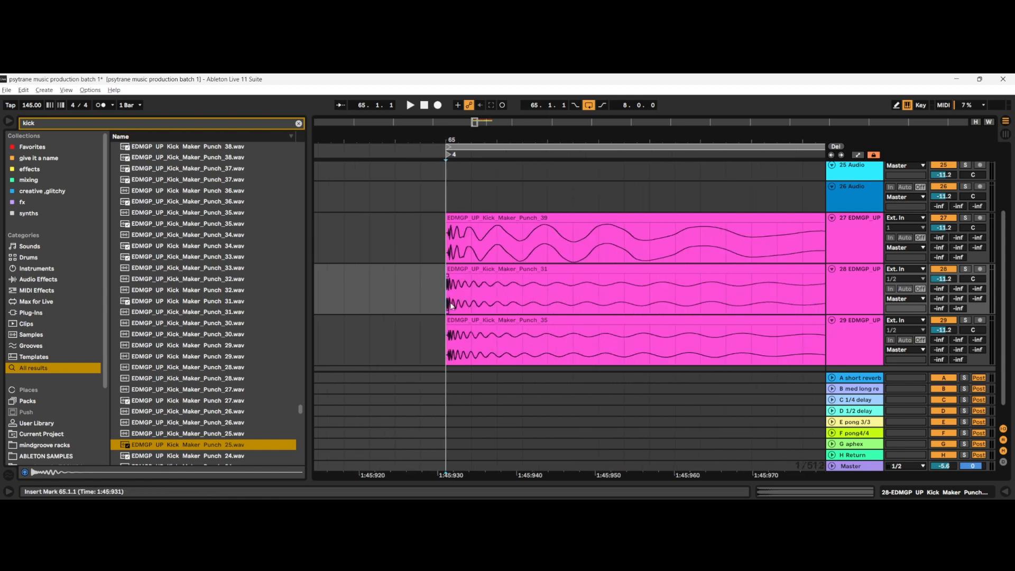
scroll(451, 305, "up", 1)
scroll(455, 302, "down", 2)
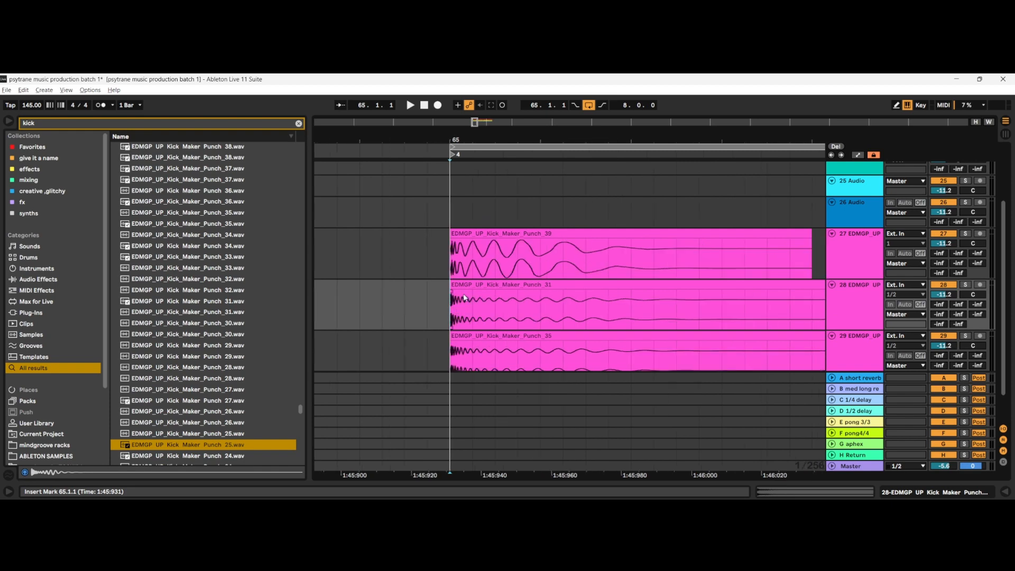
left_click_drag(540, 299, 585, 302)
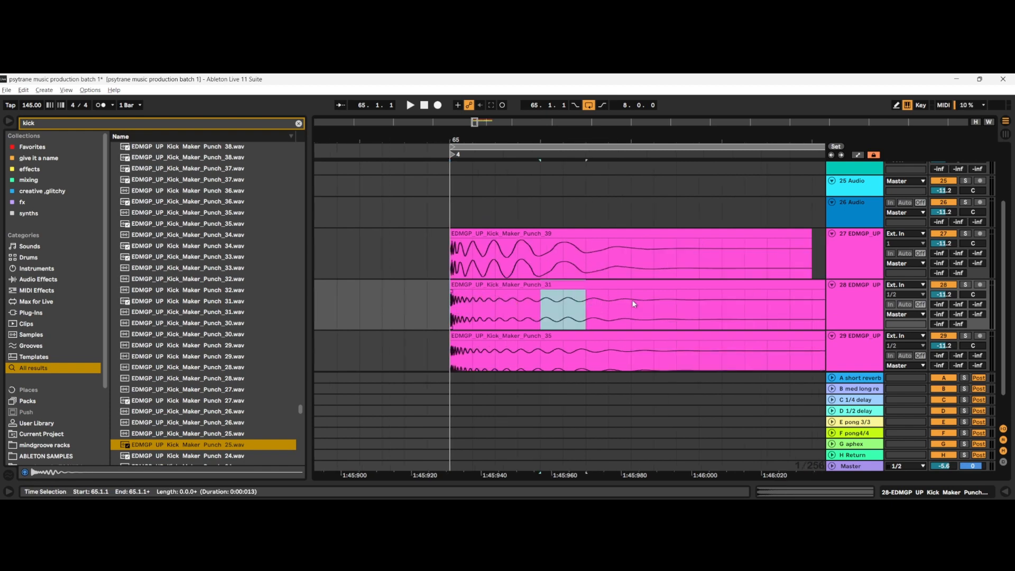
left_click(472, 316)
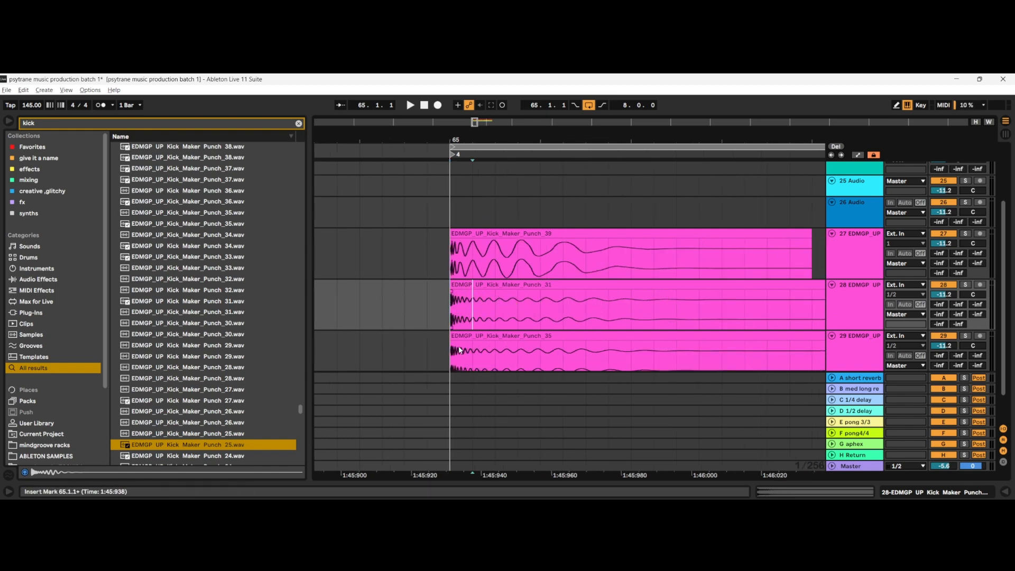
Step: Place the insert marker at 65.1.1 on track 29 and hide the browser to widen the arrangement
scroll(460, 350, "down", 2)
left_click(453, 331)
key("ctrl+alt+b")
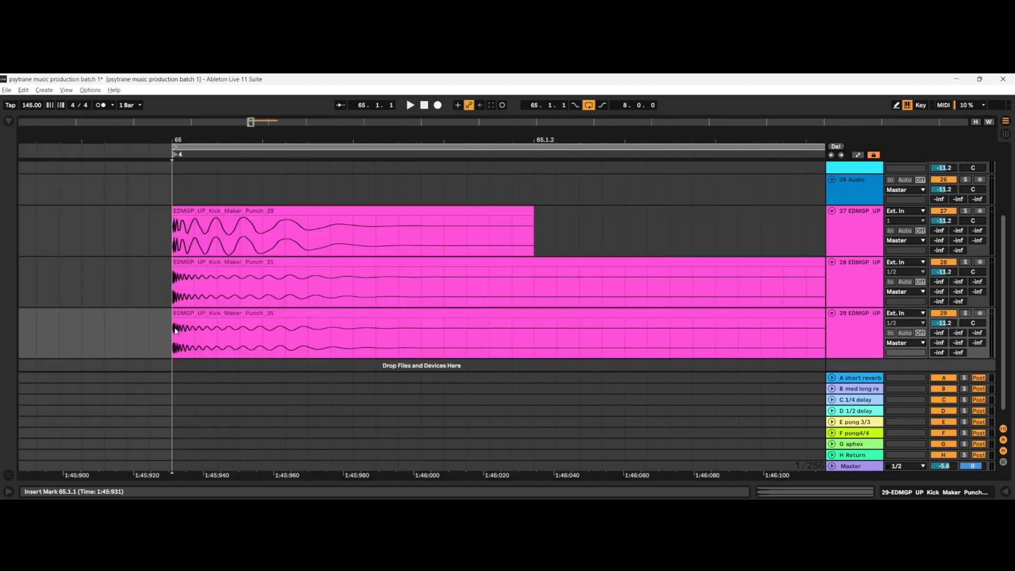
Step: Examine the opening transients of the three kick clips up close at 65.1.1
left_click_drag(175, 328, 209, 323)
scroll(209, 323, "up", 5)
left_click_drag(212, 287, 231, 287)
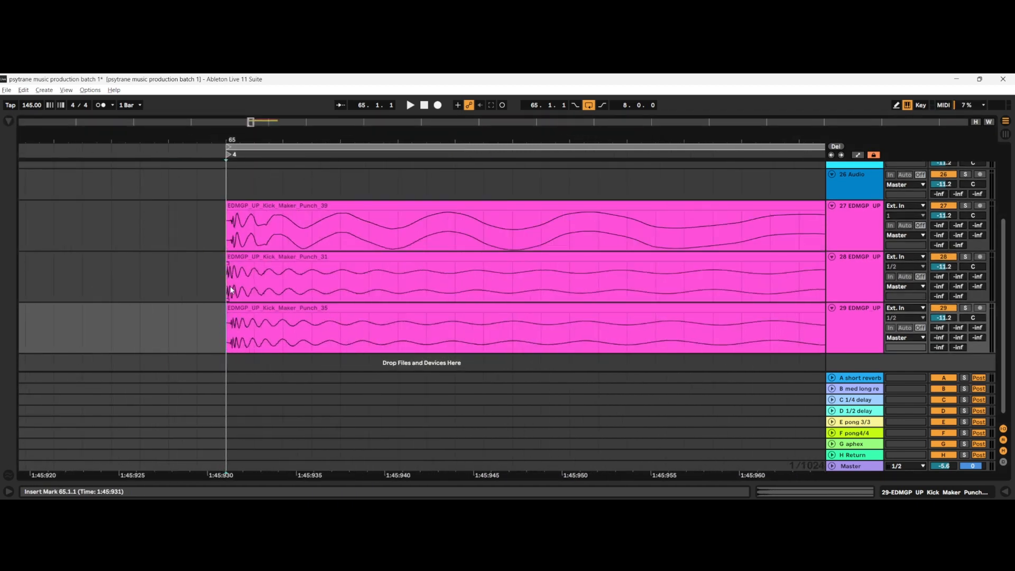
scroll(231, 289, "up", 5)
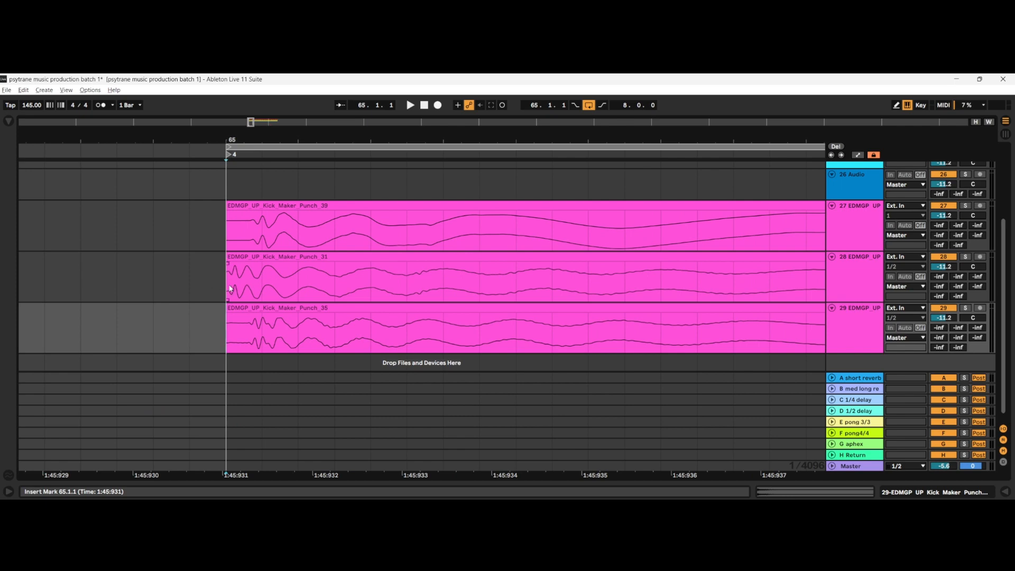
scroll(261, 289, "down", 7)
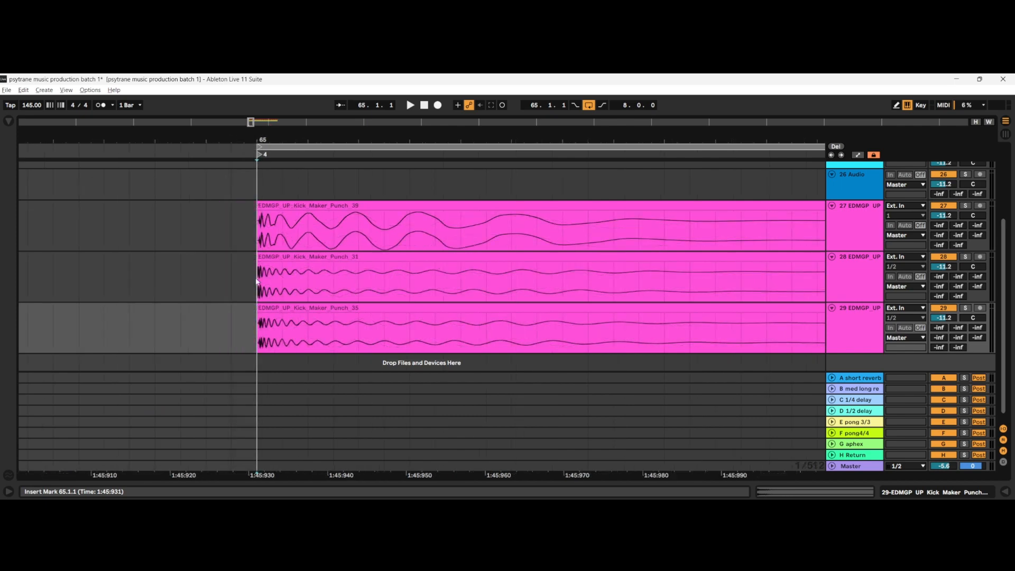
Step: Inspect the start of the Punch_31 clip on track 28, and select its body and tail after the opening transient
left_click_drag(257, 280, 487, 289)
left_click(271, 297)
scroll(264, 297, "up", 5)
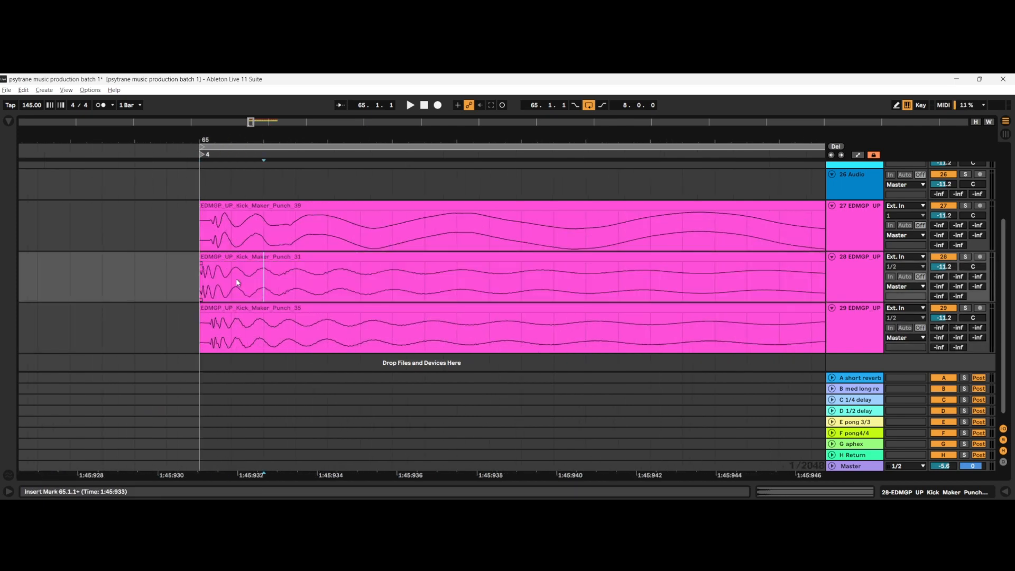
left_click_drag(237, 282, 211, 280)
left_click(217, 275)
scroll(299, 297, "down", 8)
left_click_drag(319, 280, 595, 295)
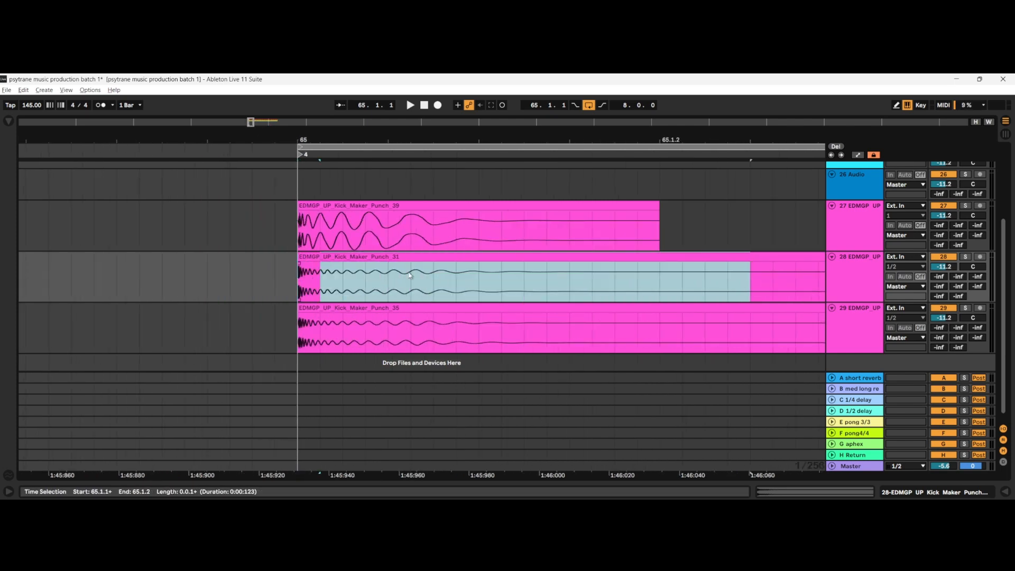
Step: Return the insert marker to 65.1.1 on track 28 and examine the Punch_31 transient up close against the other two clips
left_click(388, 278)
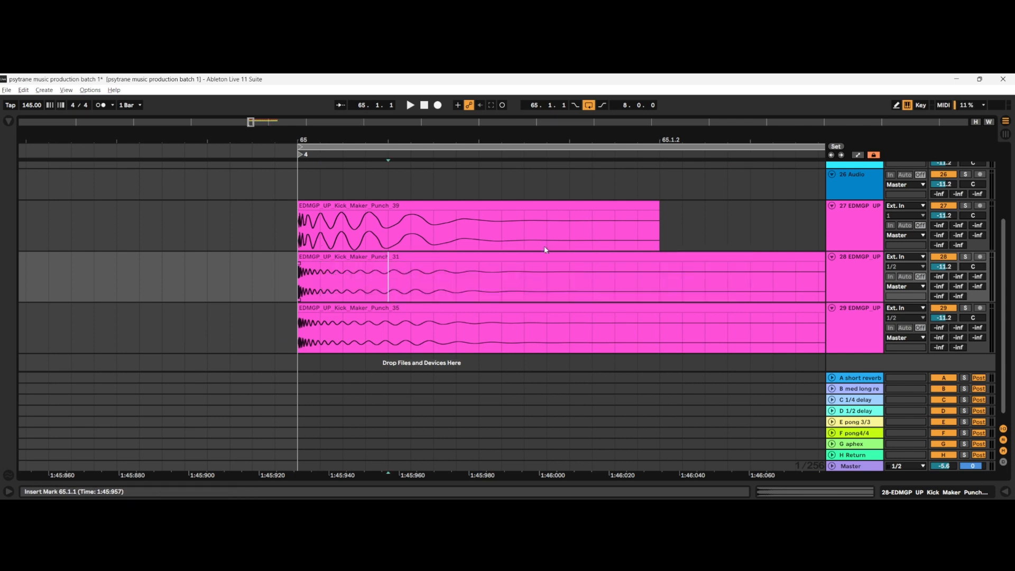
left_click(301, 281)
left_click_drag(309, 288, 310, 294)
left_click(299, 283)
scroll(300, 292, "up", 5)
scroll(322, 294, "up", 4)
scroll(321, 294, "down", 4)
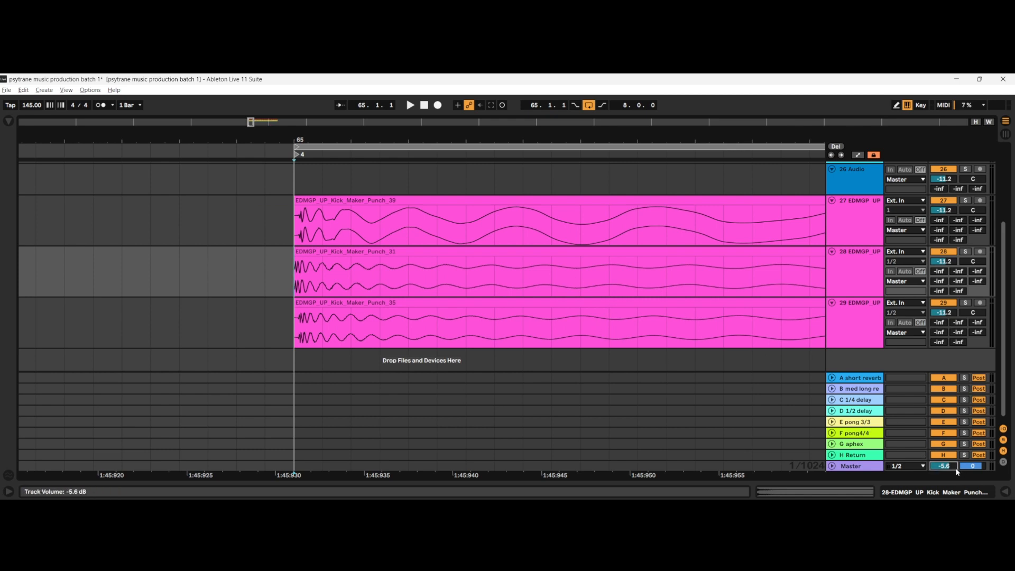
Step: Set the Master volume to 0 dB and shorten the clips on tracks 28 and 29 to end at 65.1.2
scroll(378, 248, "down", 2)
scroll(378, 248, "down", 4)
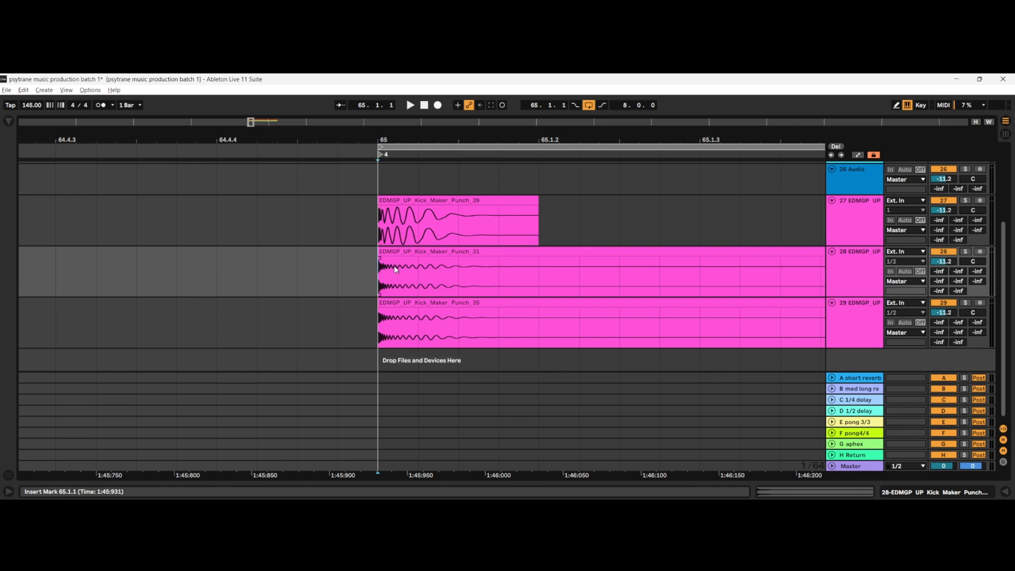
scroll(395, 268, "right", 2)
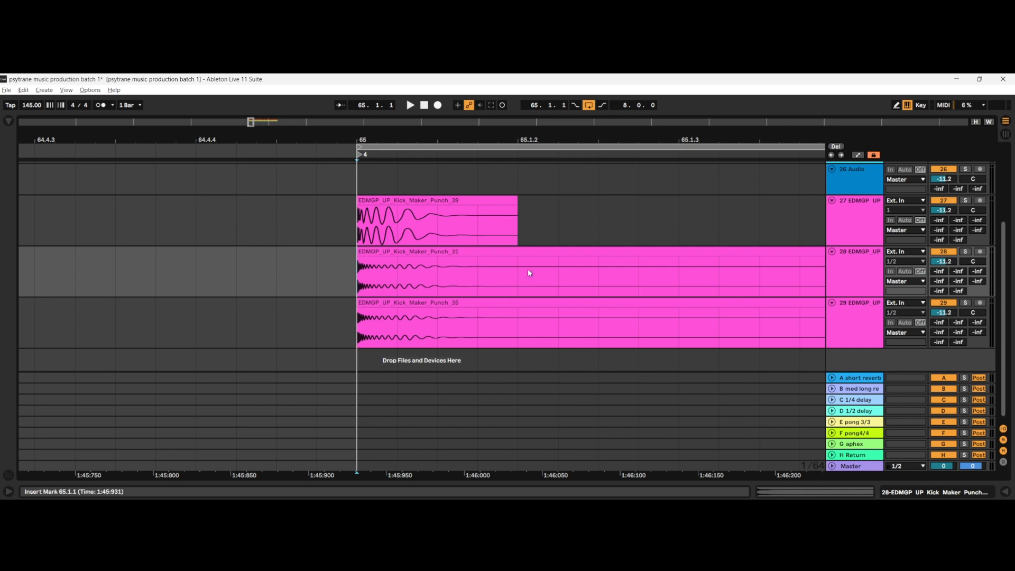
scroll(465, 259, "down", 5)
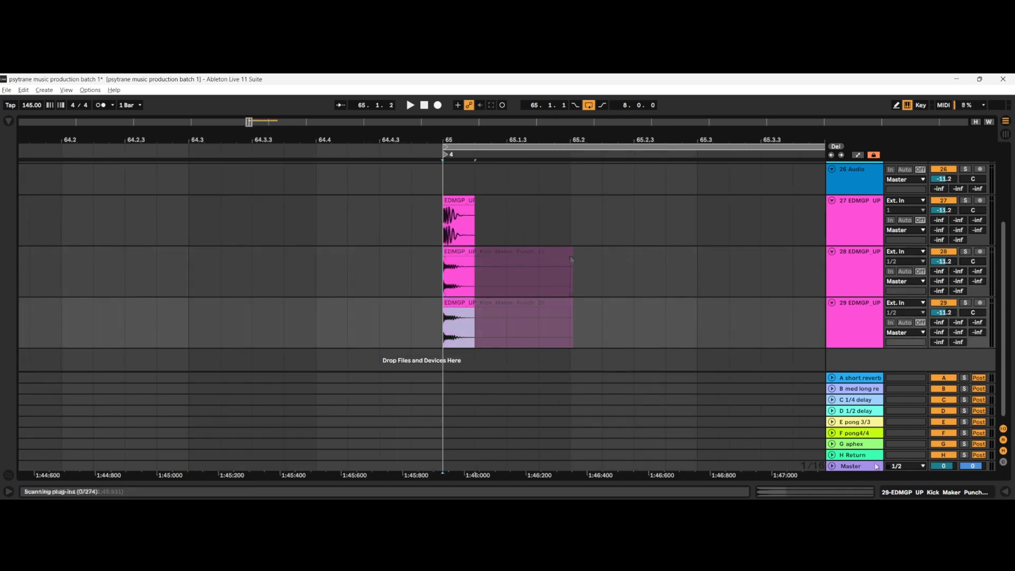
Step: View the kick's spectrum in SPAN Plus on the Master track during playback, and close the analyzer and device view
left_click(860, 466)
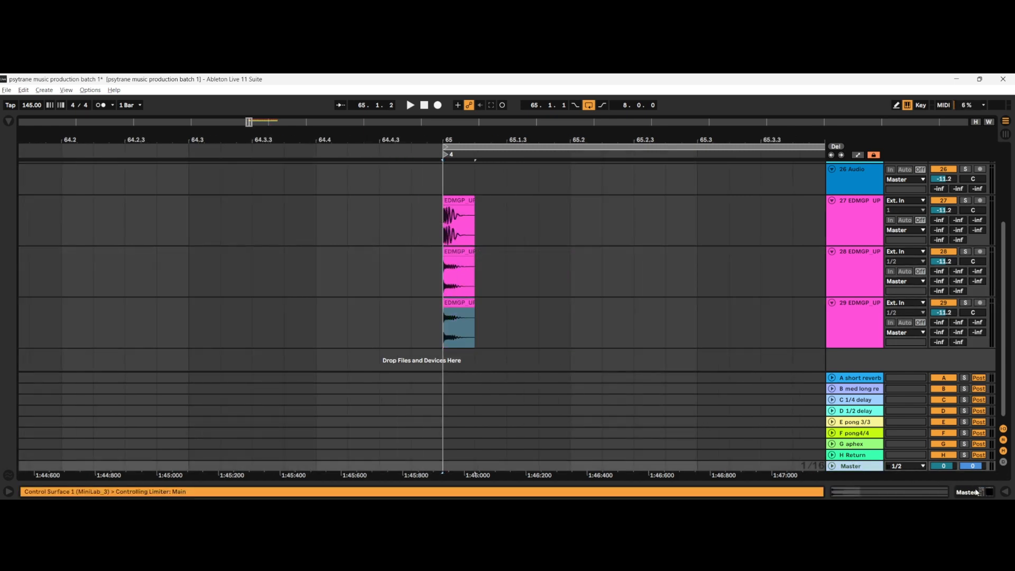
left_click(977, 492)
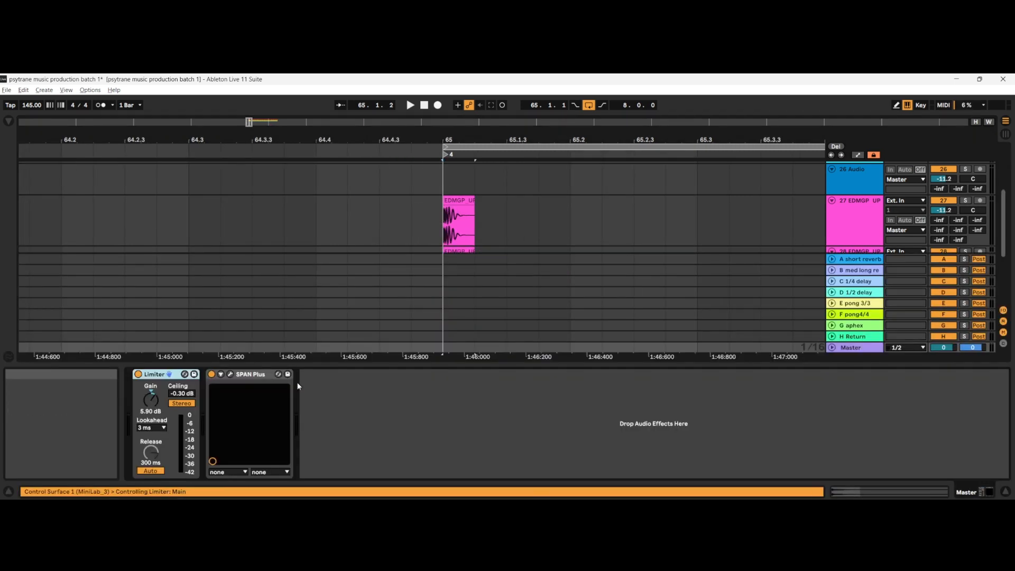
left_click(230, 374)
mouse_move(427, 206)
left_mouse_down()
mouse_move(446, 321)
mouse_move(487, 296)
mouse_move(475, 253)
mouse_move(340, 200)
left_mouse_up()
left_click(435, 217)
key("space")
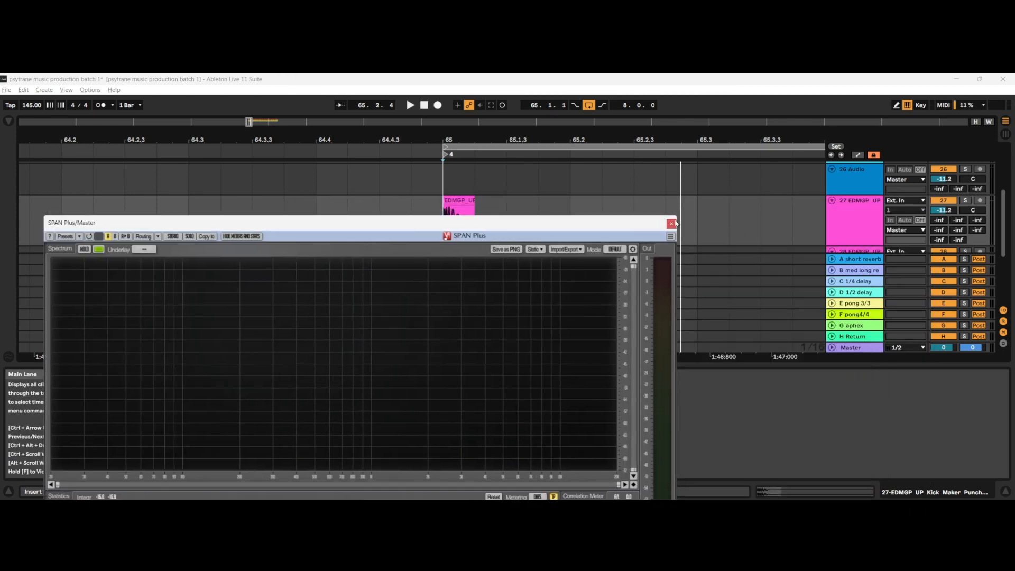
left_click(673, 224)
left_click(1007, 491)
Step: Select the first short burst of the Punch_31 clip on track 28, starting at 65.1.1
scroll(530, 338, "up", 10)
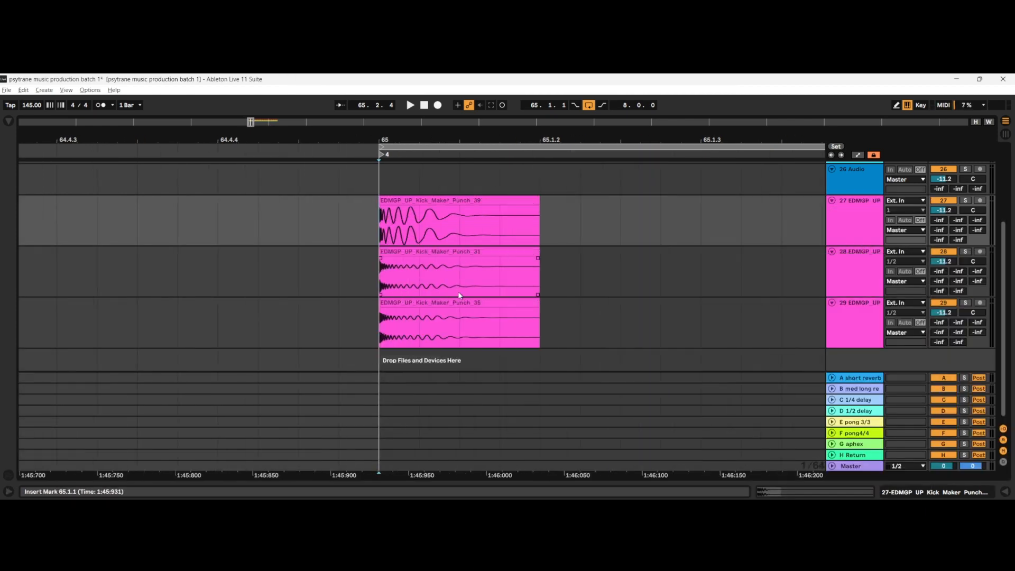
left_click(389, 275)
scroll(389, 274, "up", 3)
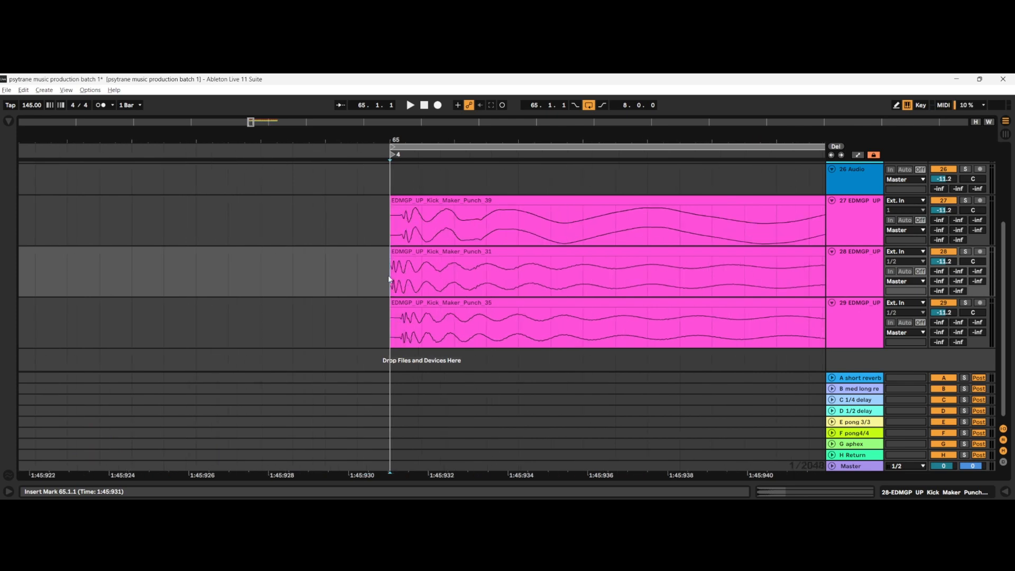
left_click_drag(389, 276, 423, 276)
scroll(408, 274, "down", 3)
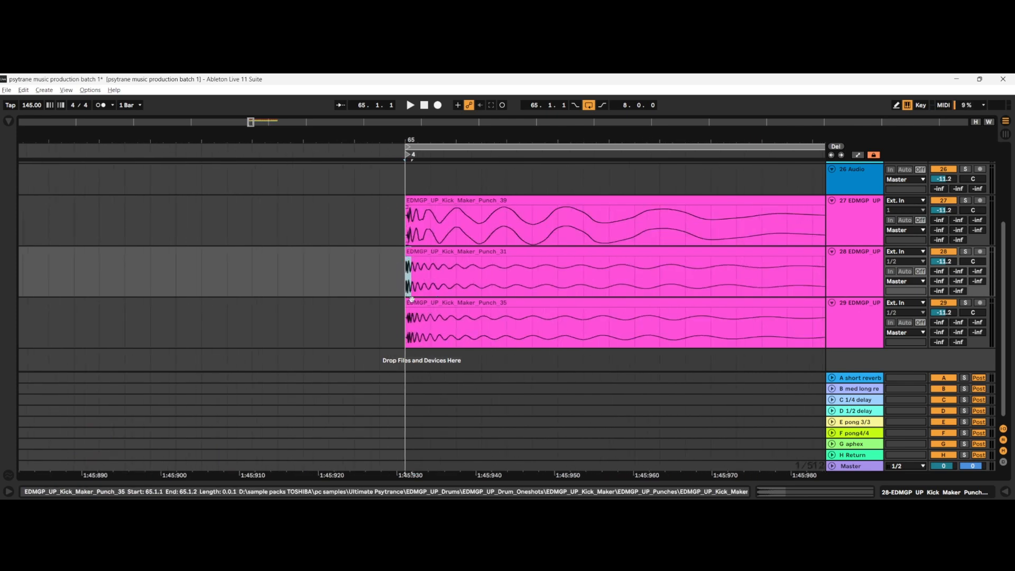
Step: Examine the Punch_31 waveform beyond its transient, selecting the clip's full length from 65.1.1 to 65.1.2
left_click(394, 304)
scroll(393, 301, "up", 4)
left_click_drag(370, 274, 573, 284)
scroll(403, 296, "down", 3)
left_click(432, 278)
scroll(402, 274, "up", 5)
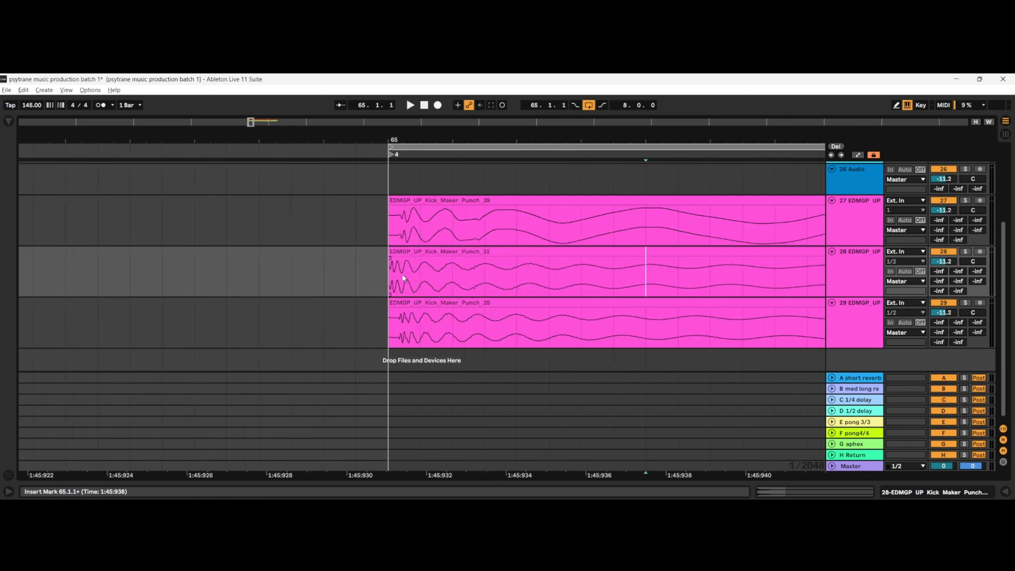
left_click(401, 295)
scroll(398, 288, "down", 4)
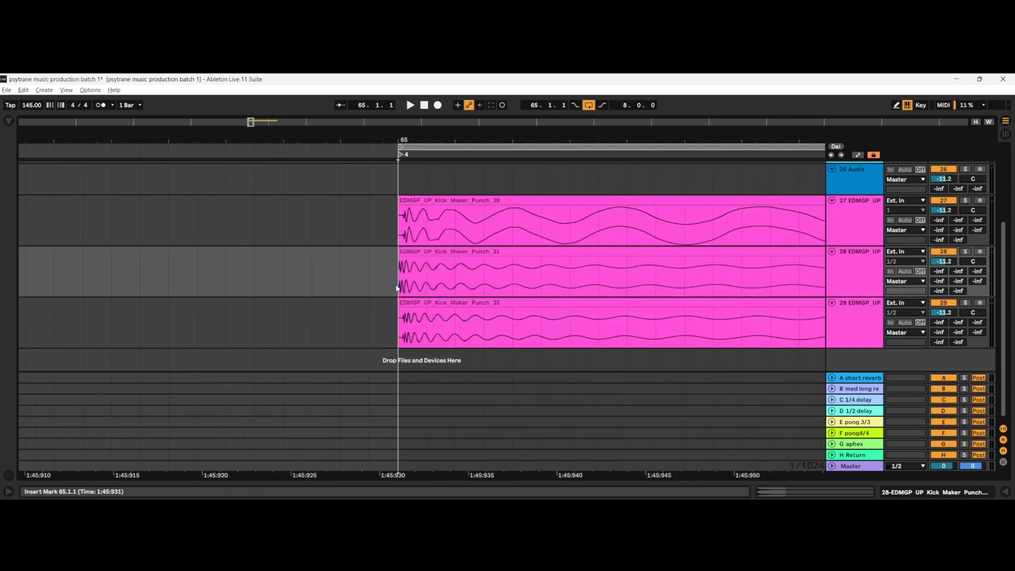
left_click_drag(400, 289, 783, 275)
scroll(427, 280, "down", 4)
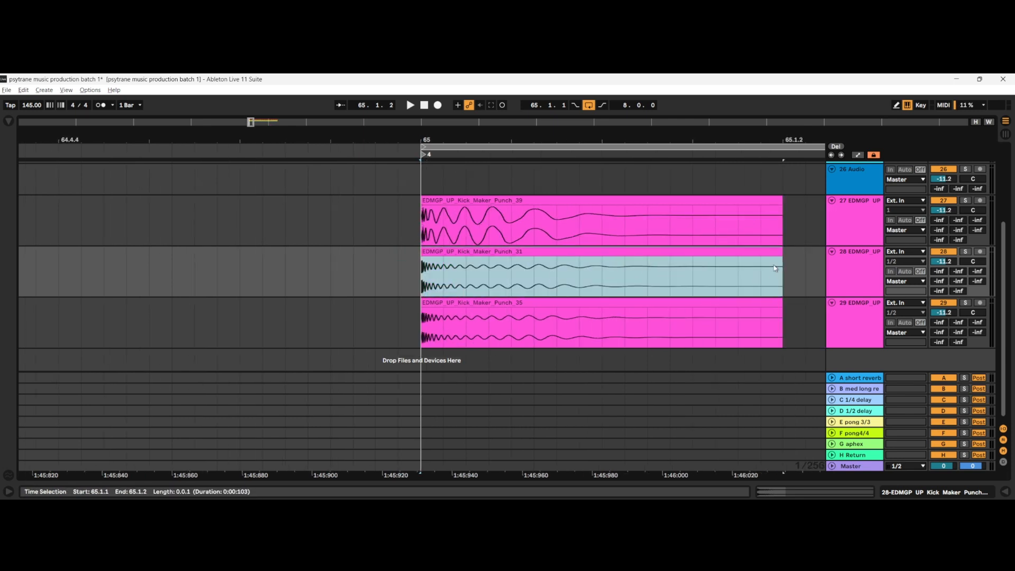
left_click(460, 288)
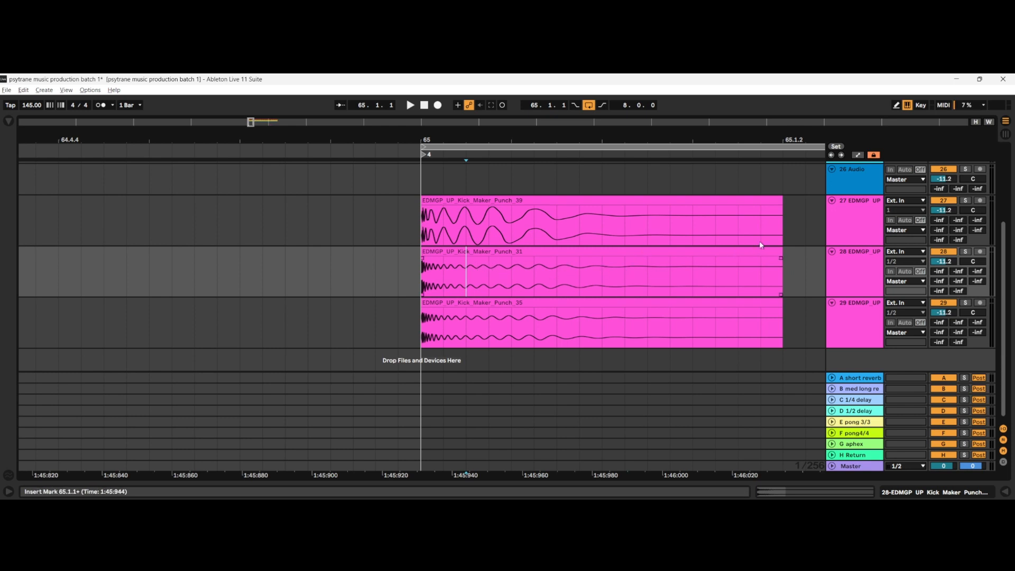
Step: Trim the ends of the kick clips on tracks 27, 28 and 29, keeping only the first 3 ms or so of each
left_click_drag(783, 253, 380, 284)
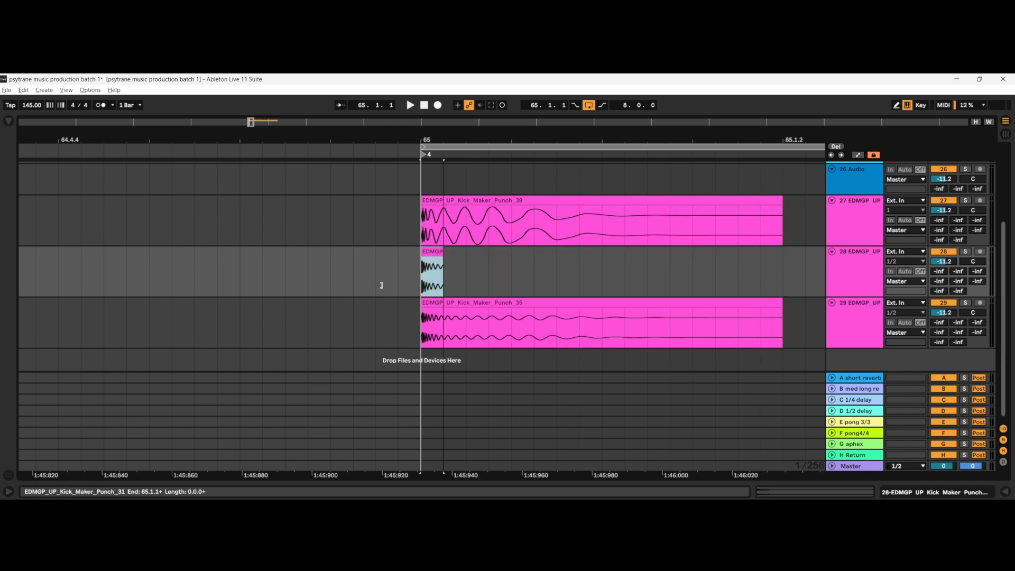
left_click_drag(781, 204, 443, 227)
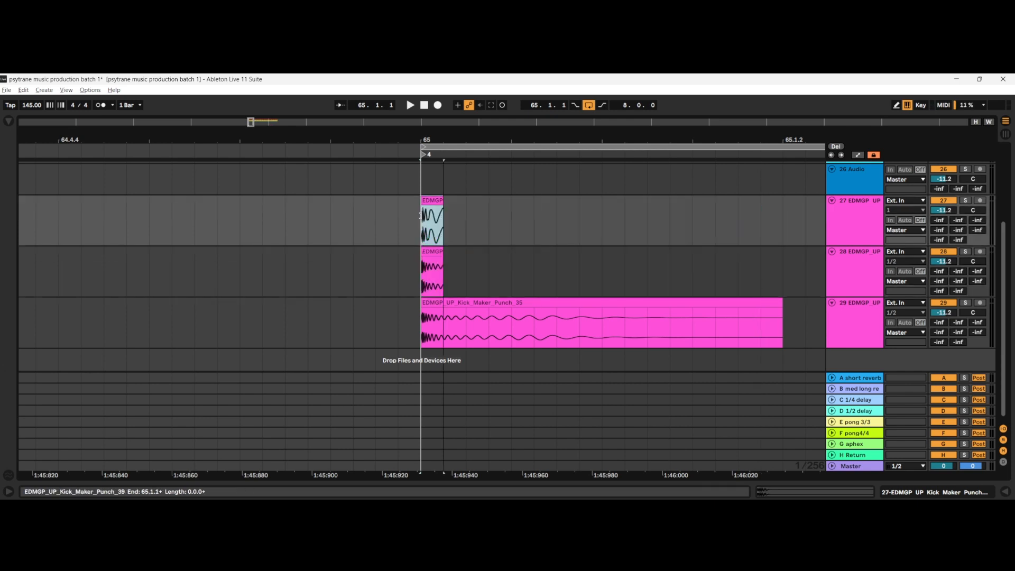
left_click_drag(781, 307, 428, 337)
scroll(440, 205, "up", 3)
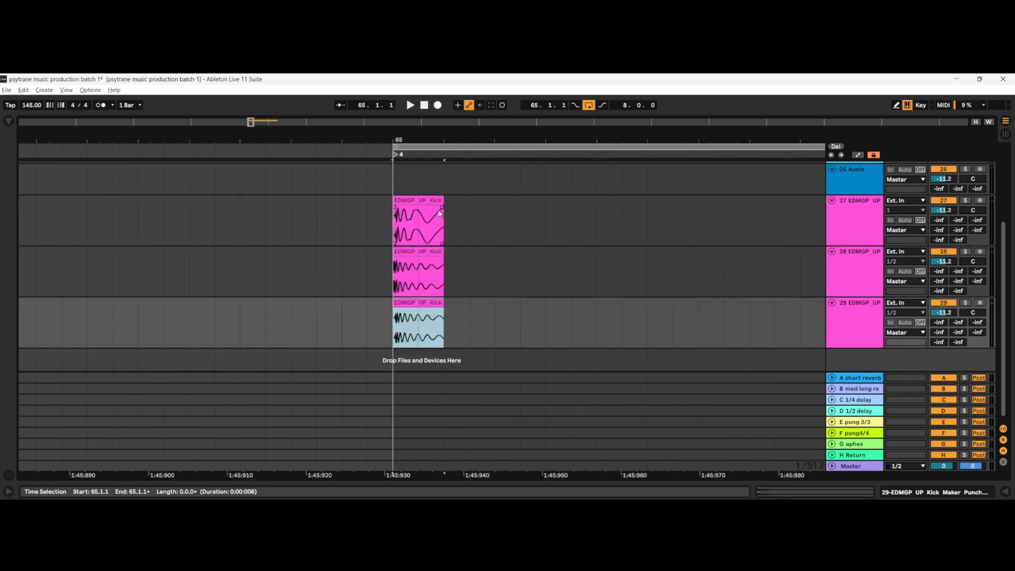
left_click_drag(438, 204, 419, 216)
left_click_drag(442, 251, 419, 264)
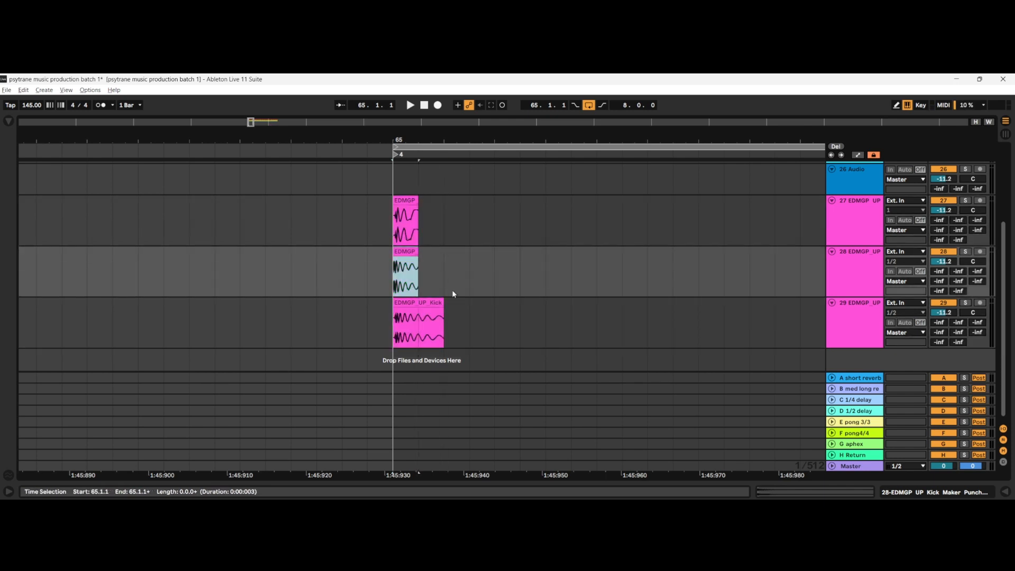
left_click_drag(445, 310, 418, 312)
Step: Audition the track 27 transient in solo over a one-beat loop from 65.1.1, and set the track's volume to 0 dB
scroll(473, 312, "down", 2)
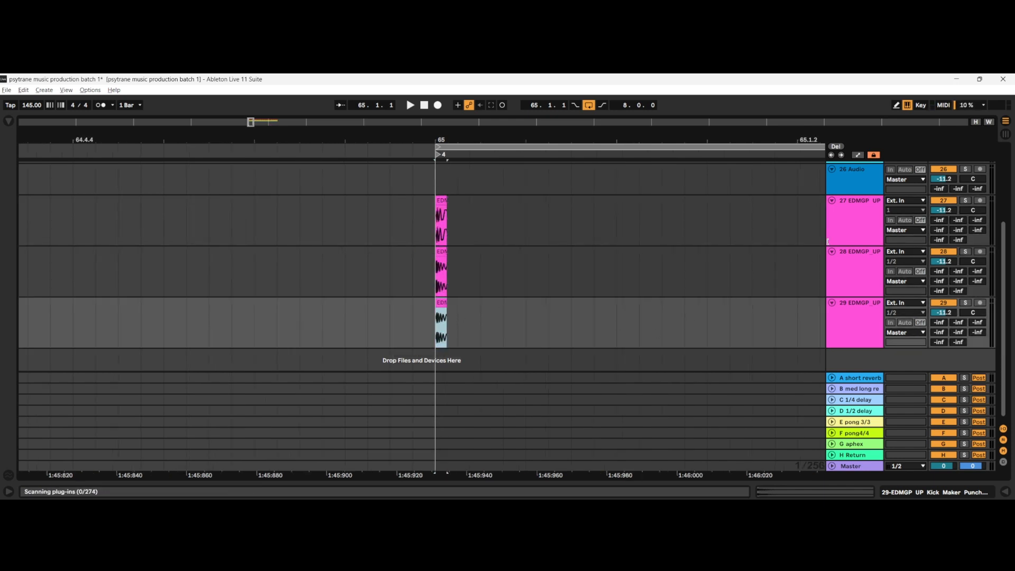
left_click(966, 201)
scroll(486, 222, "up", 5)
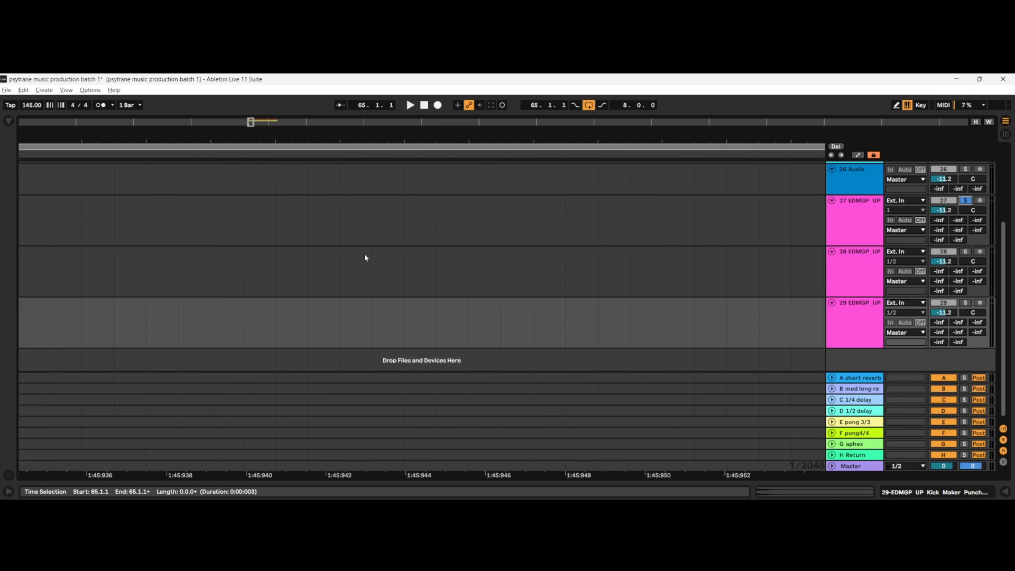
scroll(364, 254, "down", 3)
scroll(325, 246, "down", 8)
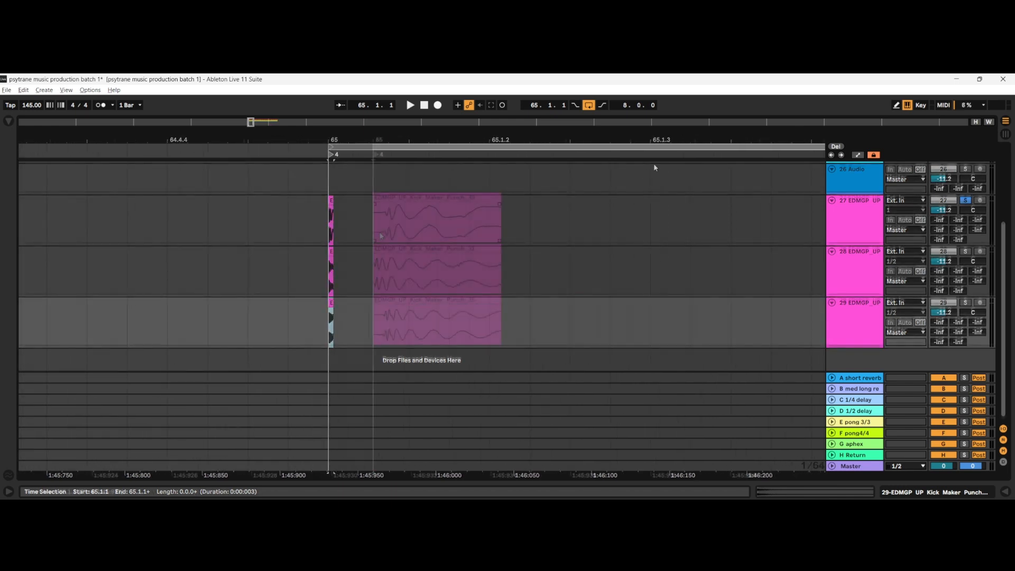
scroll(429, 258, "down", 3)
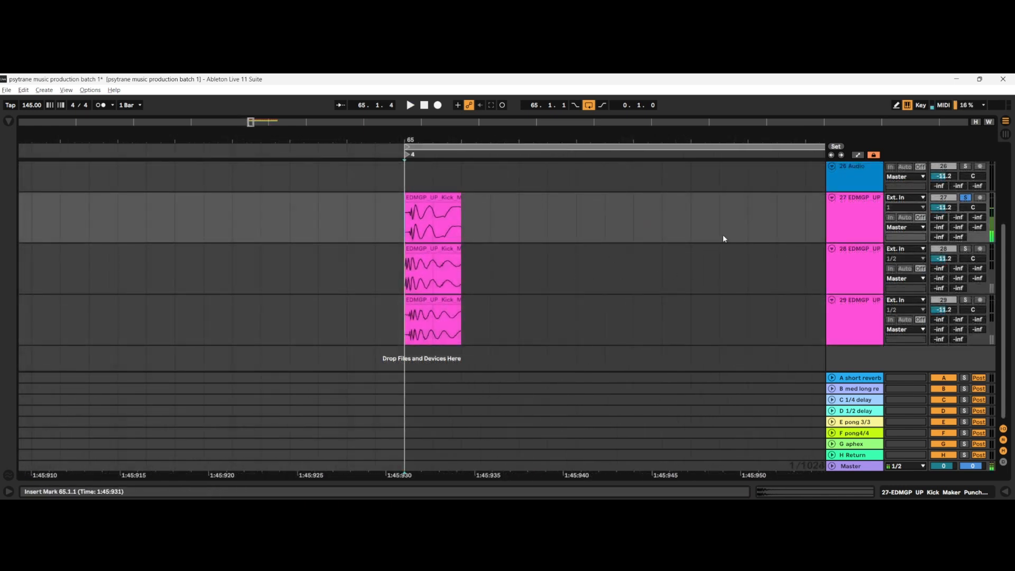
double_click(950, 207)
key("space")
Step: Audition the track 28 transient in solo from 65.1.1, and set the track's volume to 0 dB
left_click(411, 274)
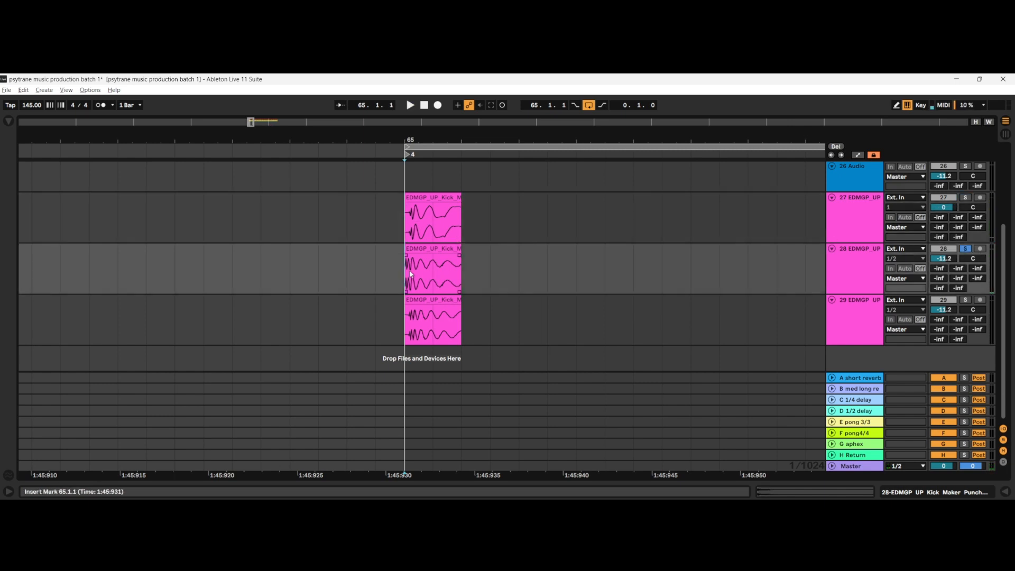
key("space")
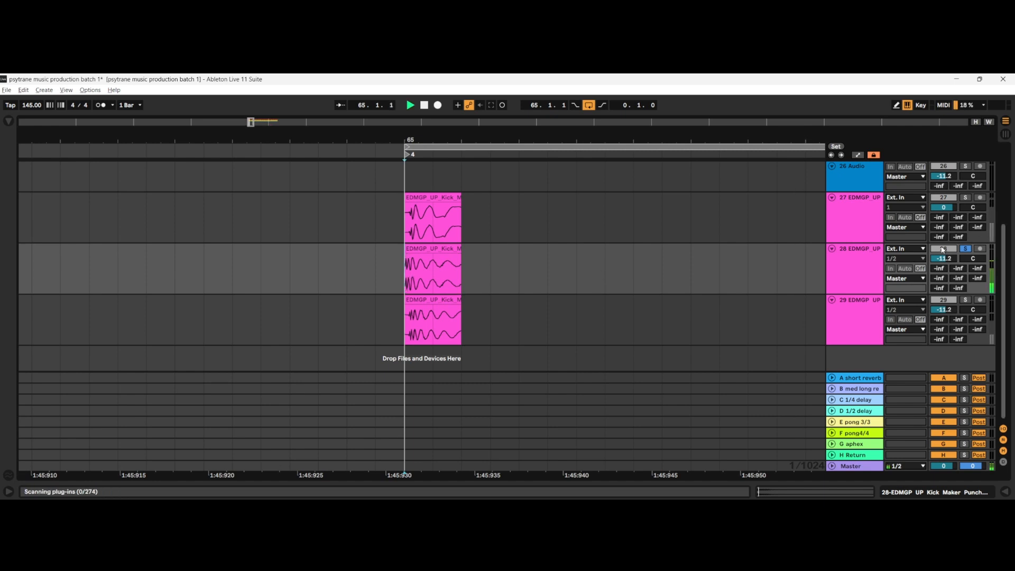
double_click(942, 258)
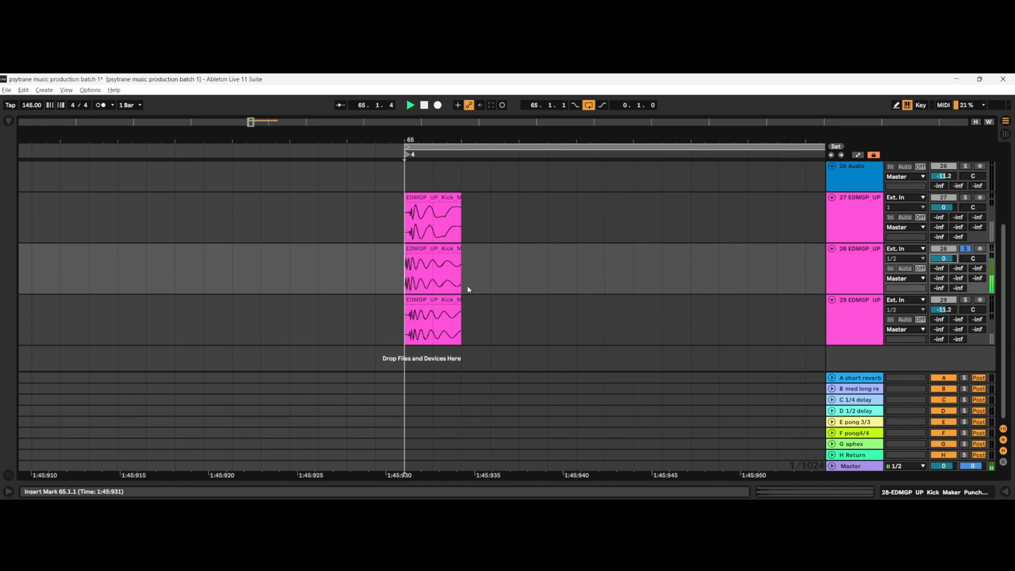
key("space")
Step: Solo track 29 and audition its transient from 65.1.1
left_click(965, 300)
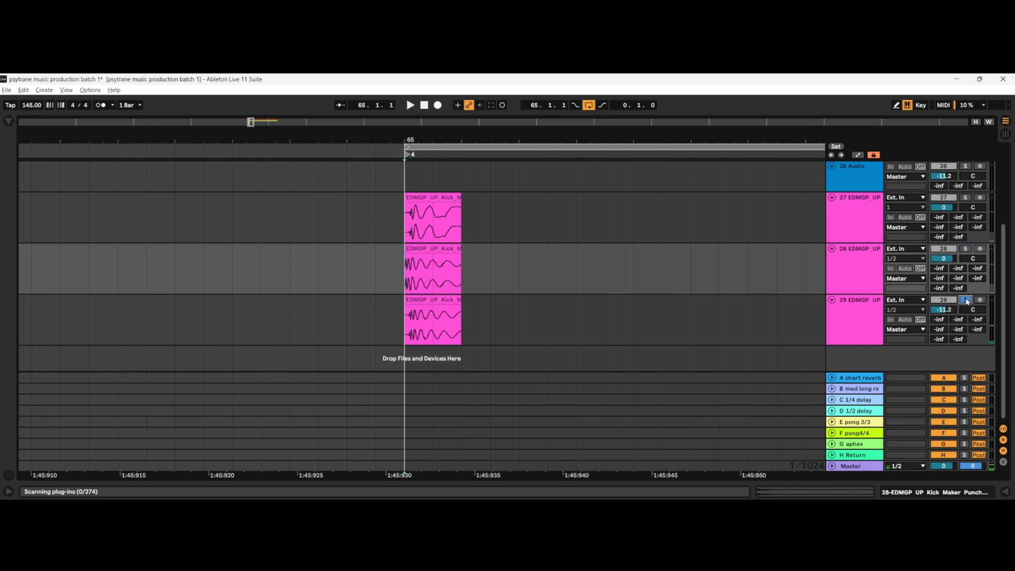
key("space")
left_click(416, 314)
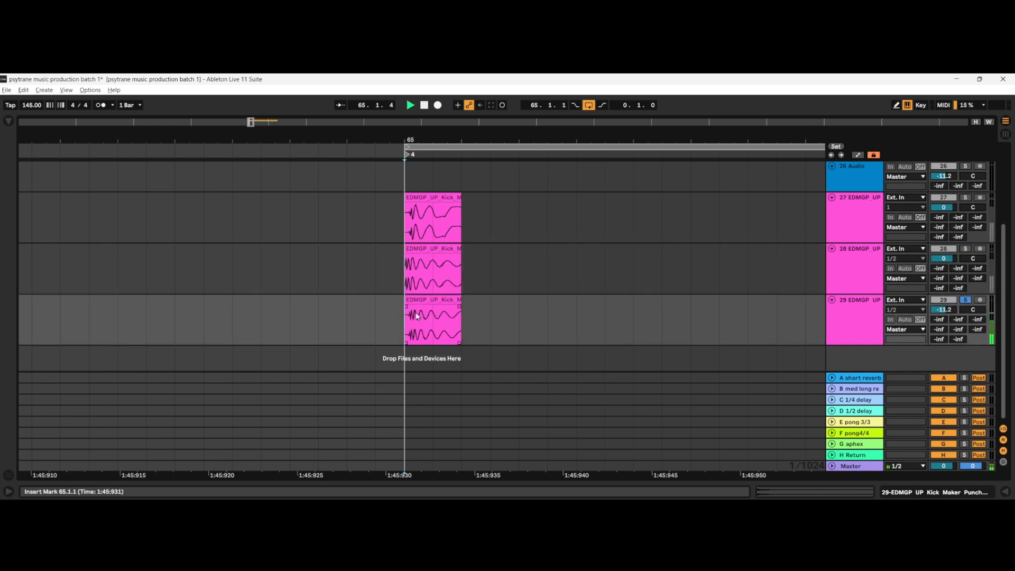
key("space")
Step: Compare the trimmed transients by selecting matching time ranges across the clips on tracks 27, 28 and 29
left_click_drag(423, 237, 439, 334)
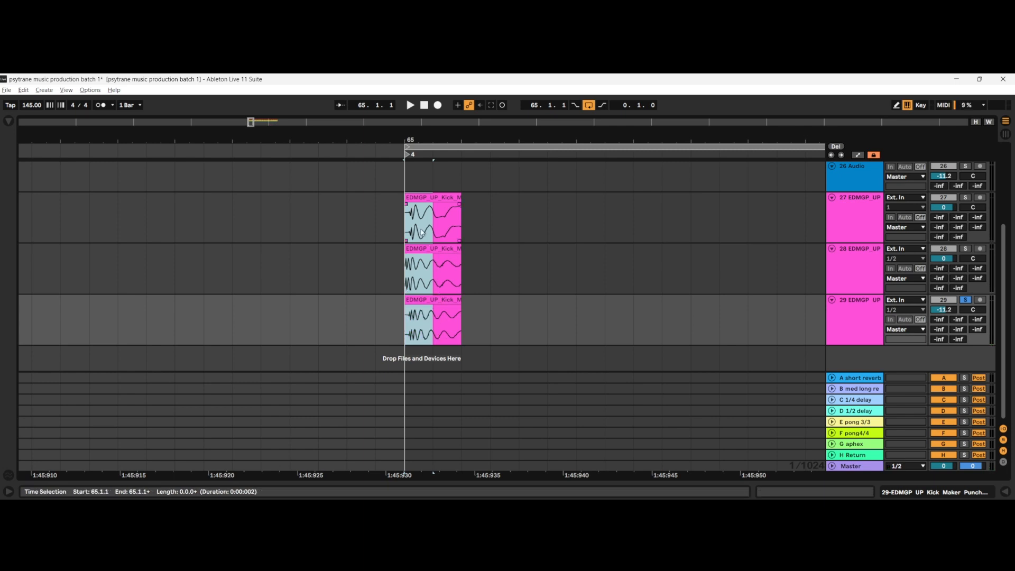
left_click_drag(429, 228, 432, 334)
left_click_drag(441, 232, 455, 318)
left_click(479, 316)
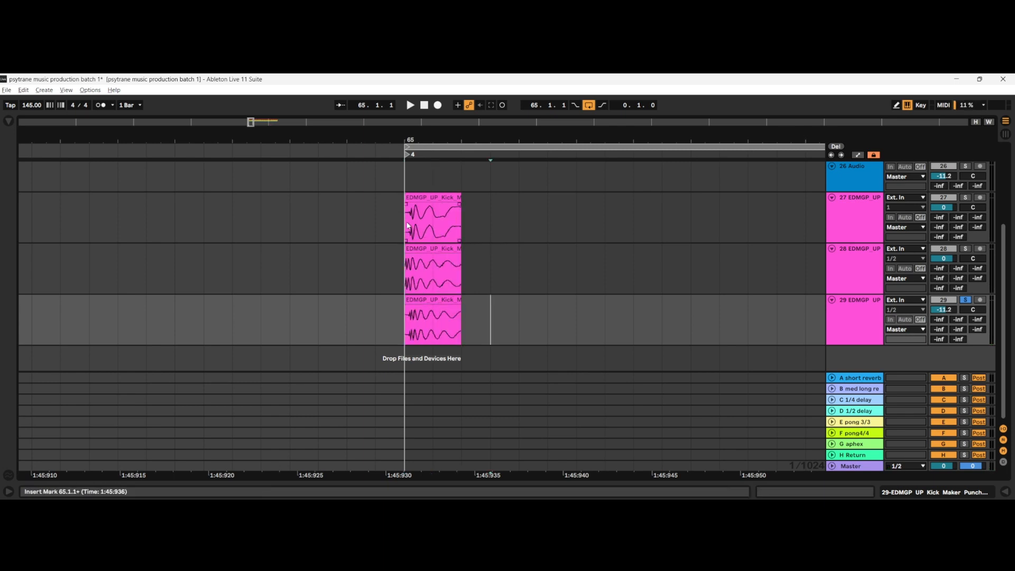
left_click_drag(415, 227, 446, 348)
left_click(464, 312)
Step: Replay the loop from 65.1.1 with tracks 29 and 28 soloed in turn, and clear the solo to hear all tracks
left_click(409, 223)
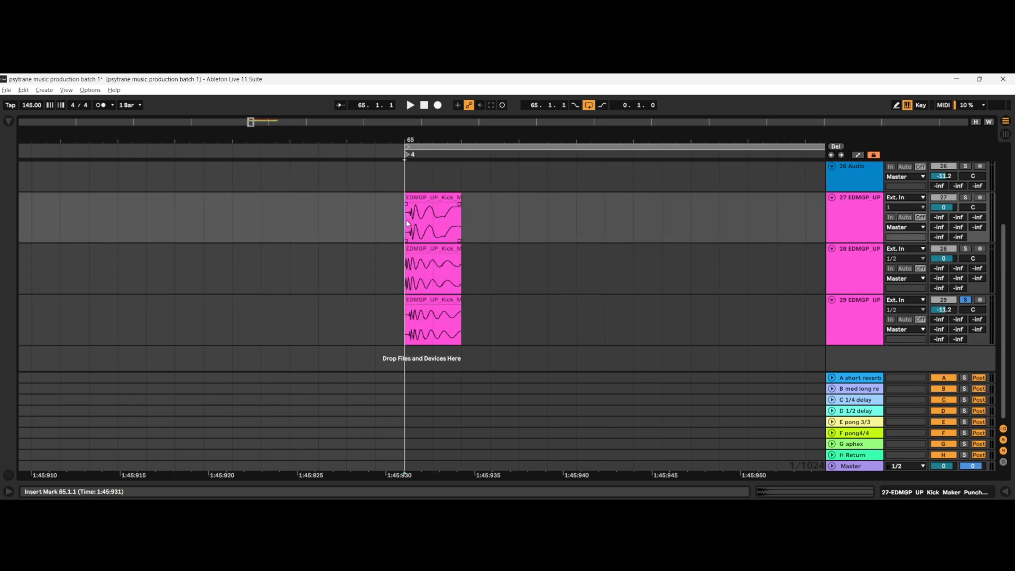
key("space")
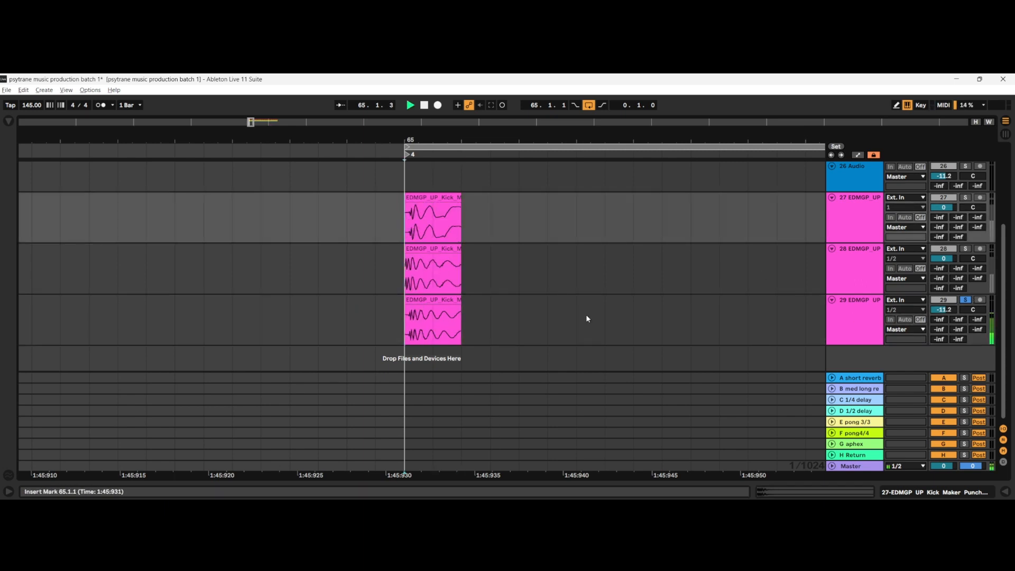
left_click(965, 249)
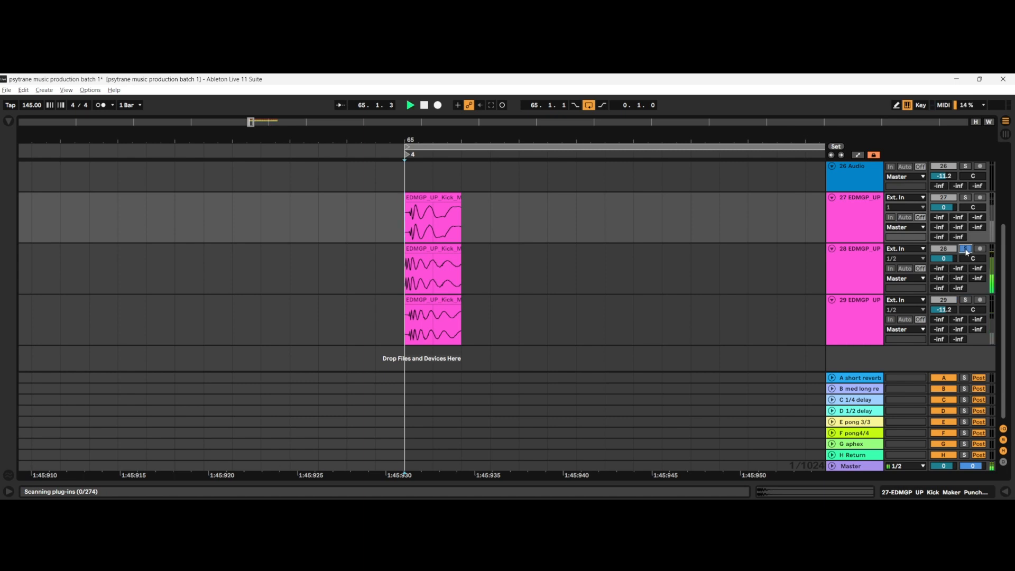
left_click(966, 248)
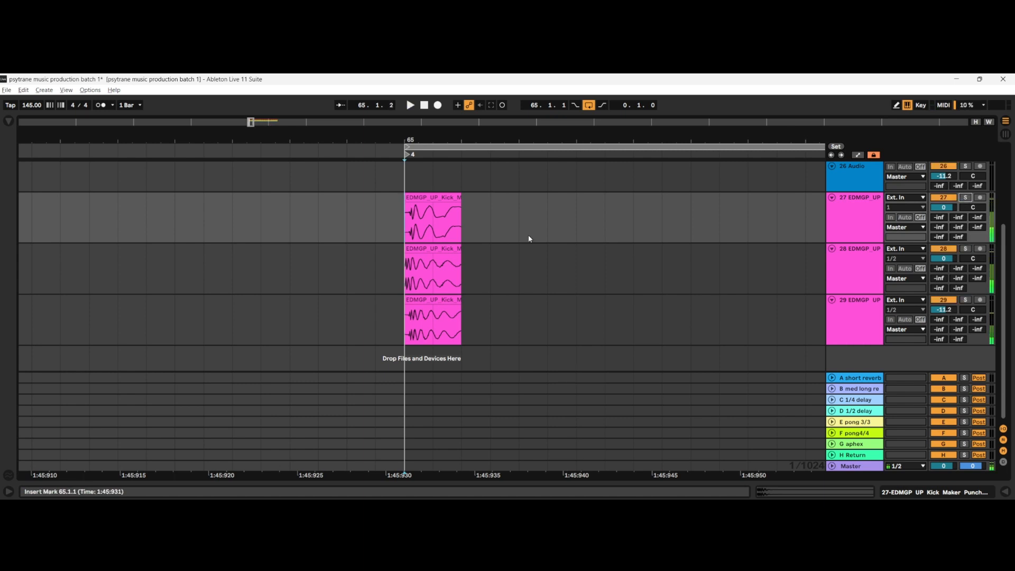
scroll(434, 262, "down", 3)
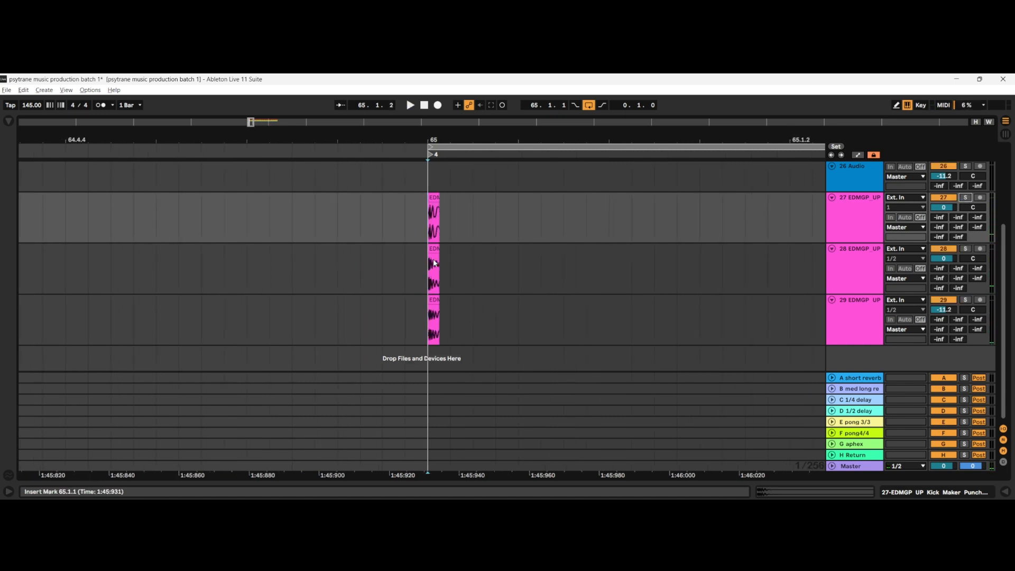
scroll(445, 250, "right", 1)
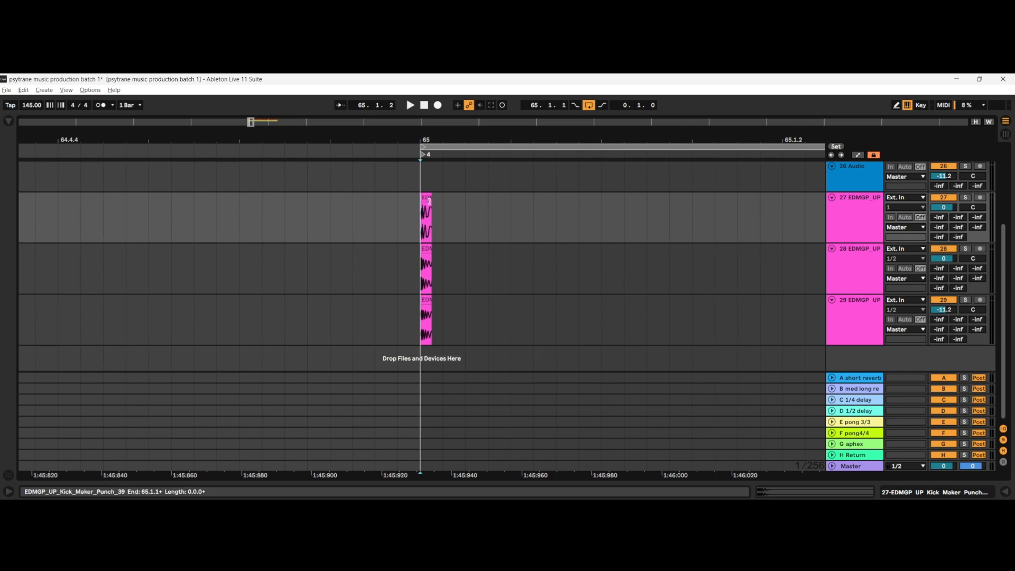
Step: Lengthen the track 27 punch clip to about 61 ms, and trim it back to about 13 ms for playback from 65.1.1
scroll(426, 206, "up", 1)
left_click_drag(429, 204, 861, 202)
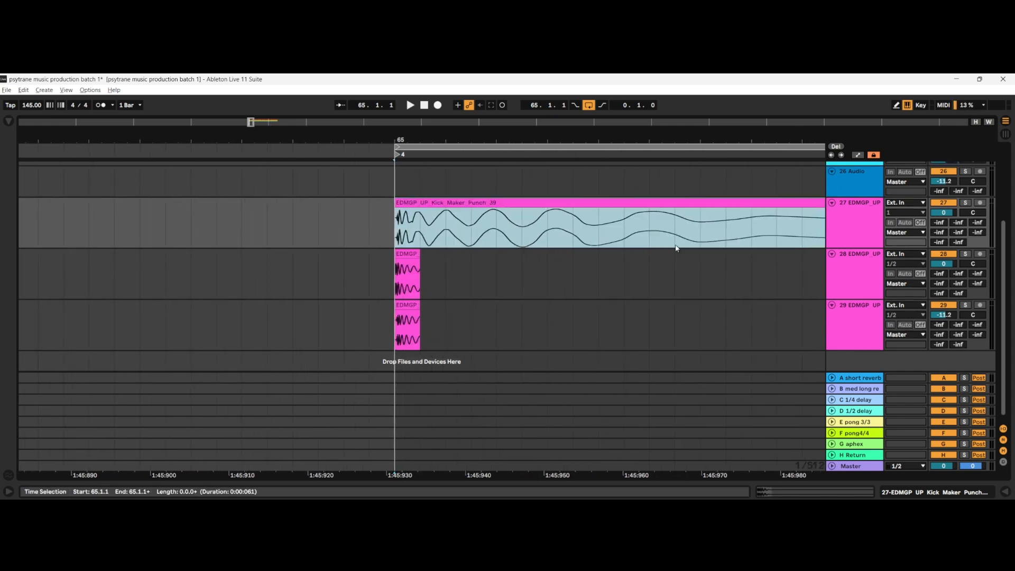
scroll(571, 279, "down", 3)
scroll(566, 282, "right", 2)
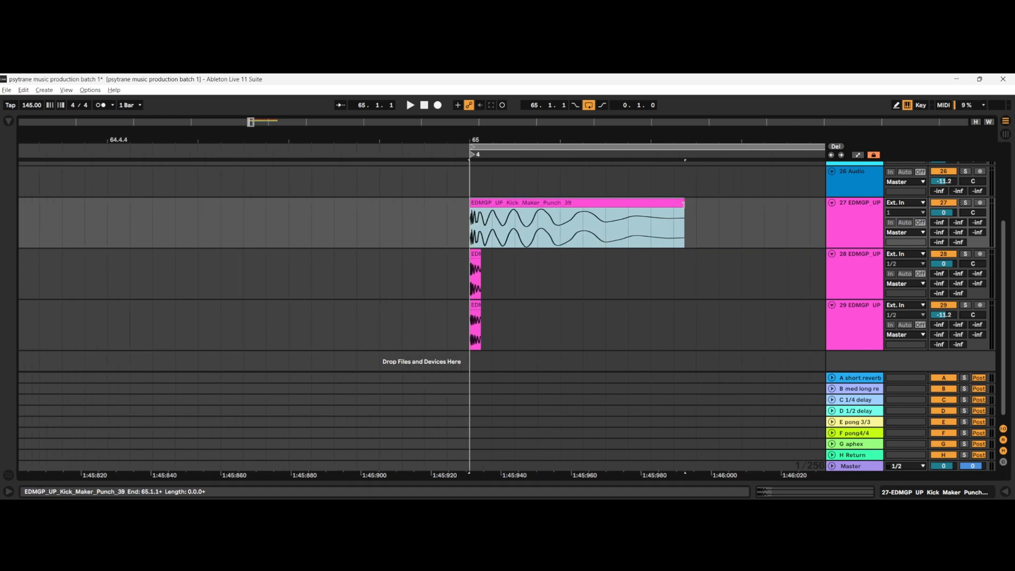
left_click_drag(683, 204, 515, 234)
left_click(470, 241)
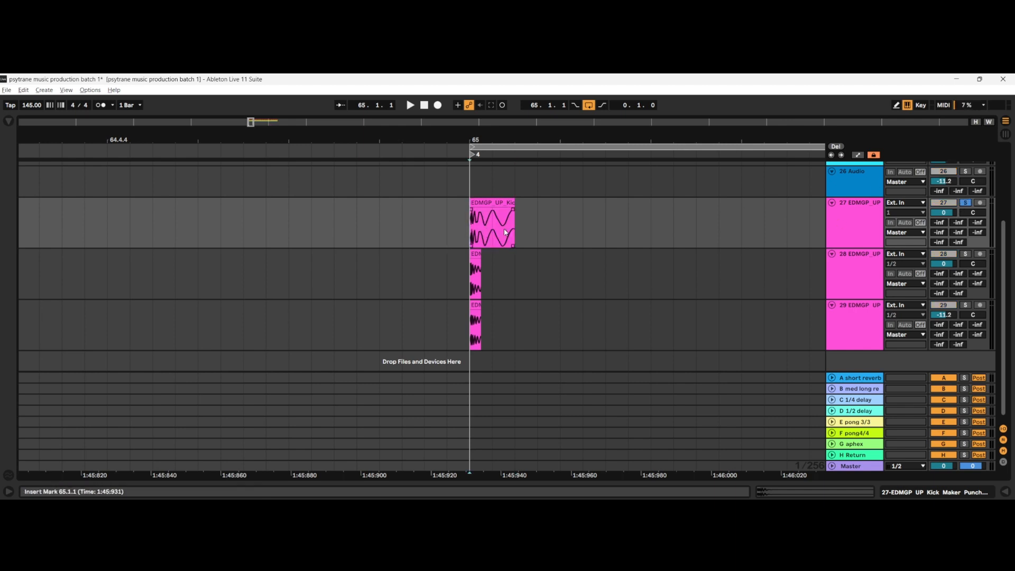
Step: Audition the clip on track 27 in solo while extending it to about 45 ms
key("space")
left_click_drag(512, 206, 575, 207)
key("space")
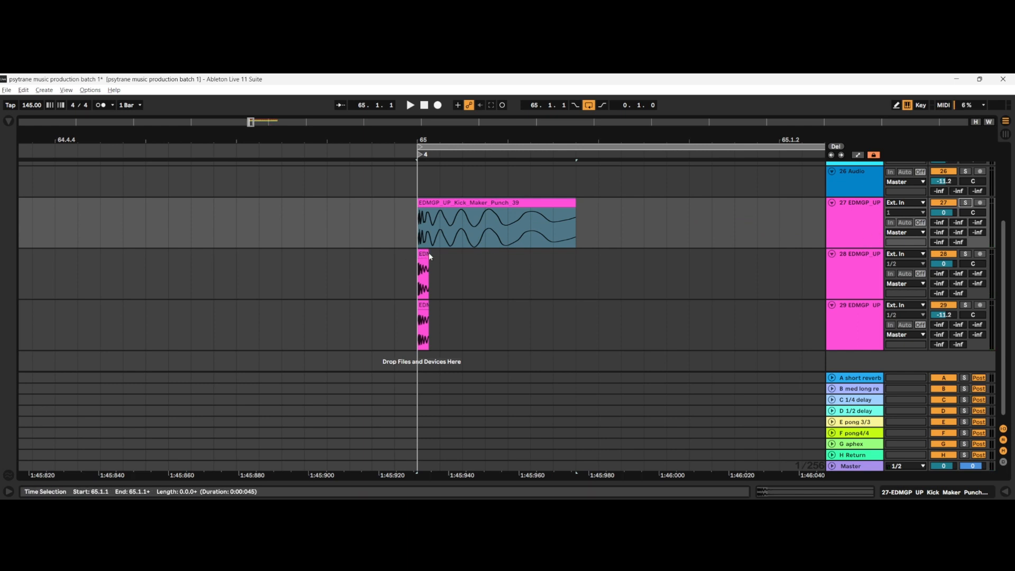
Step: Lengthen the track 28 clip to about 13 ms and audition it in solo
left_click_drag(429, 257, 463, 256)
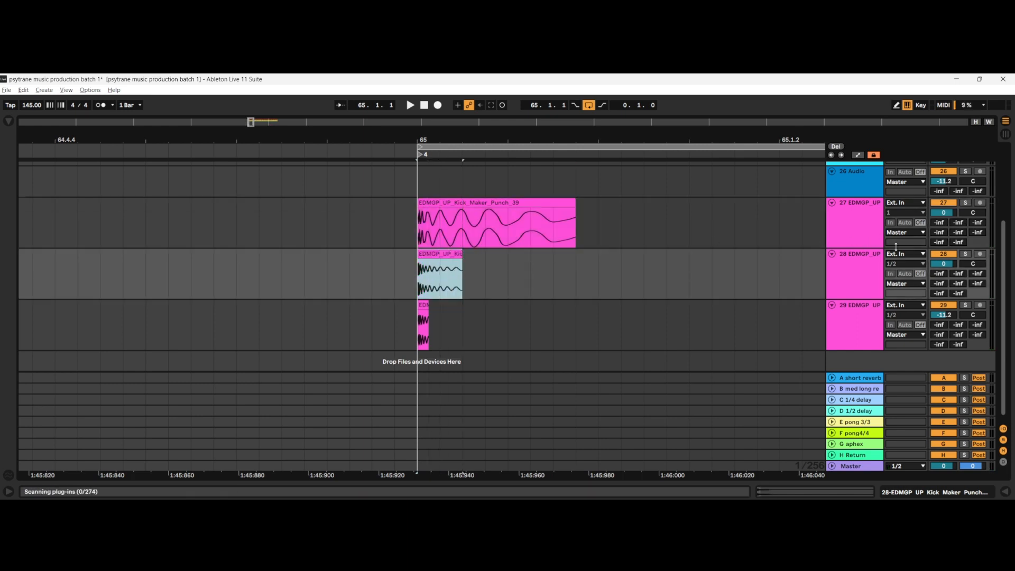
left_click(966, 254)
key("space")
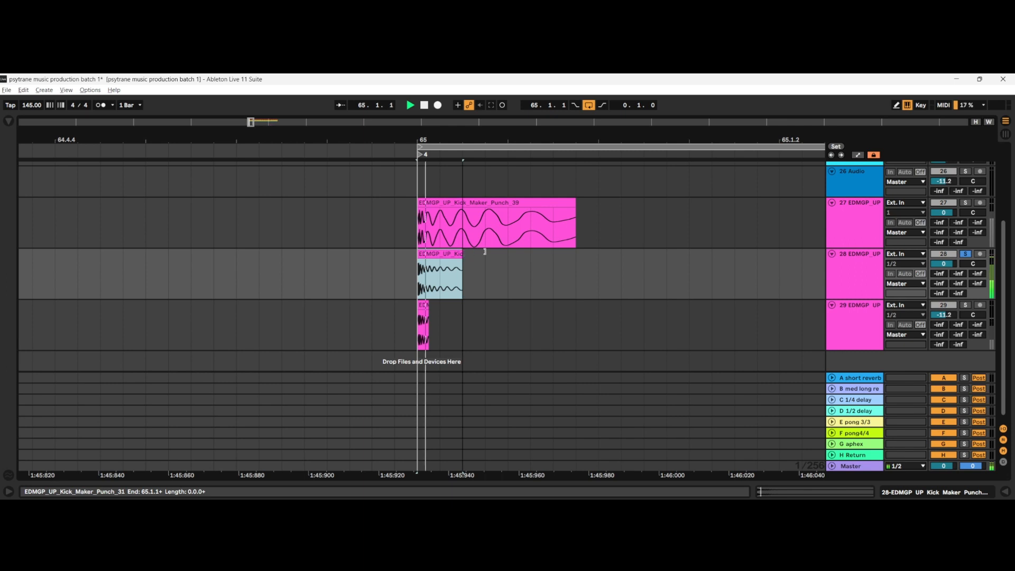
Step: Extend the track 28 clip to about 155 ms while it loops, and stop playback
left_click_drag(485, 252, 957, 263)
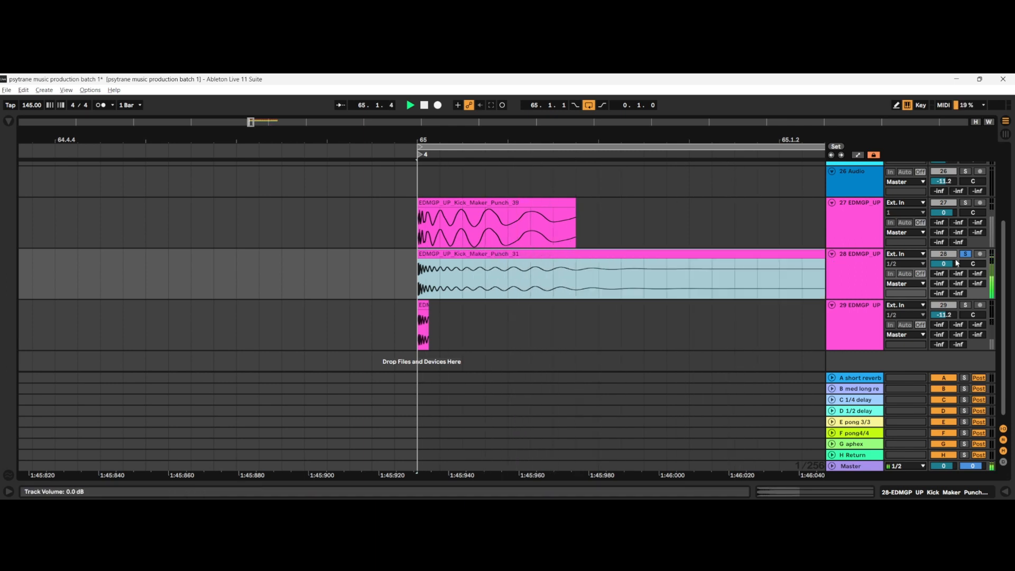
scroll(648, 305, "down", 4)
key("space")
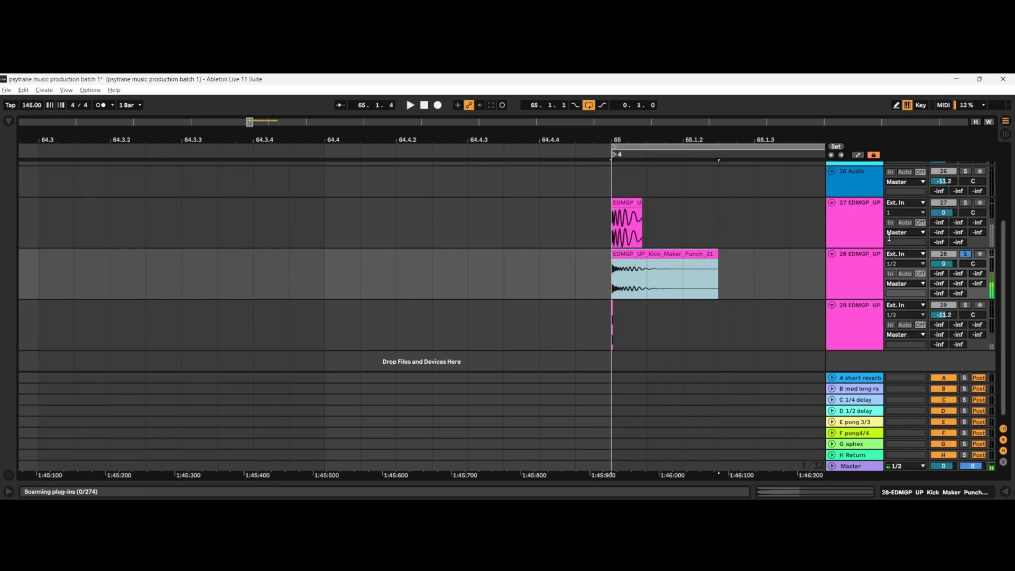
Step: Extend the track 29 punch clip to about 39 ms
scroll(621, 313, "up", 6)
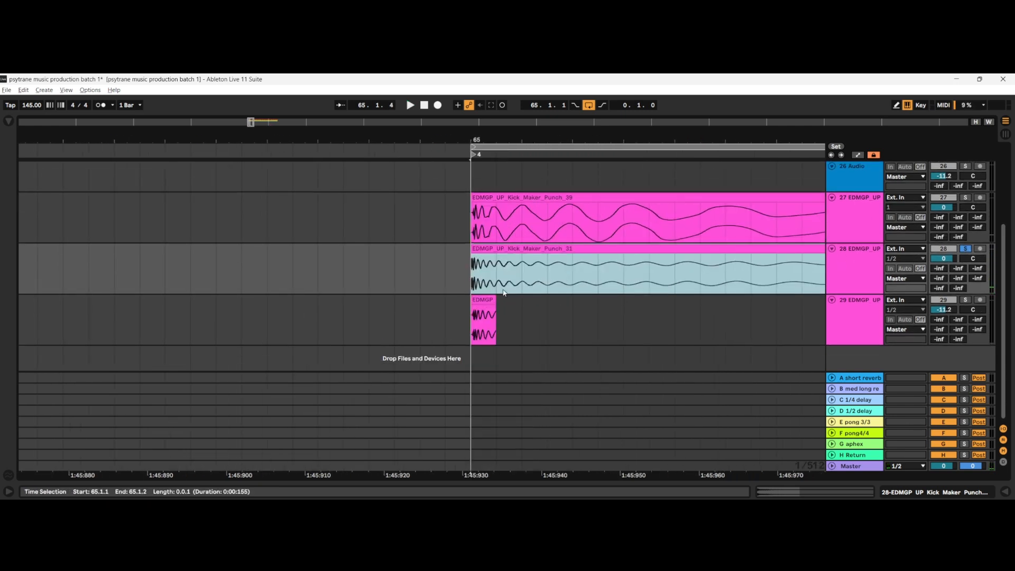
left_click_drag(495, 301, 782, 301)
scroll(726, 275, "down", 4)
scroll(732, 247, "right", 3)
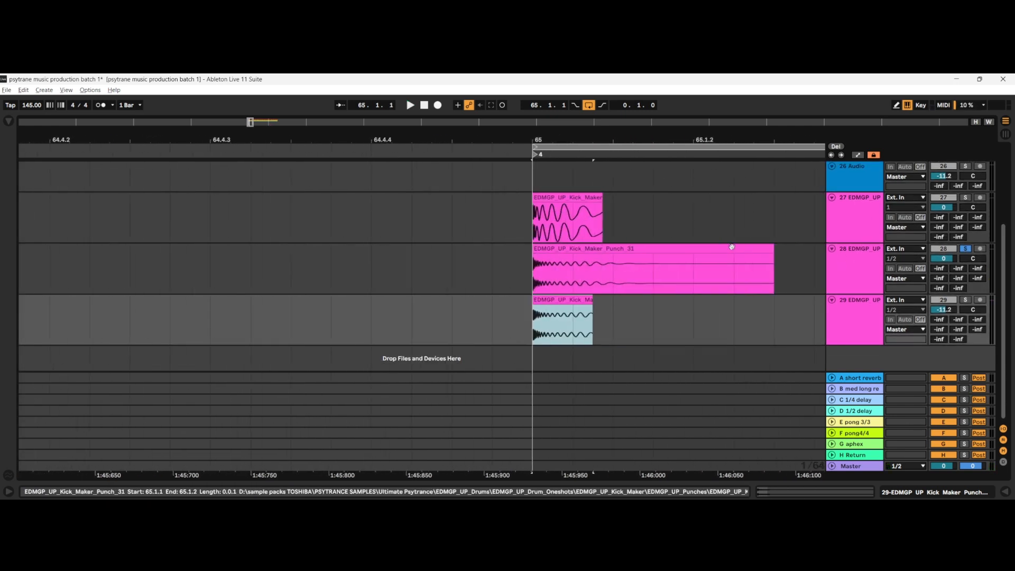
Step: Delete the kick punch clips from tracks 27, 28 and 29
scroll(732, 246, "right", 1)
left_click_drag(754, 198, 497, 301)
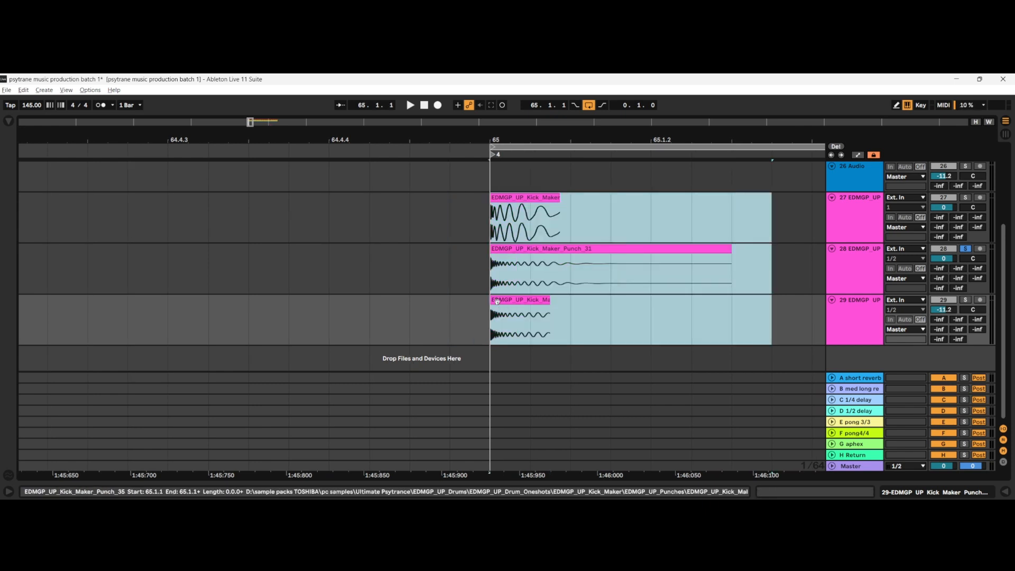
key("Delete")
Step: Search the sample browser for "psy kick" and preview PsyKick 15_E1.wav
left_click(7, 122)
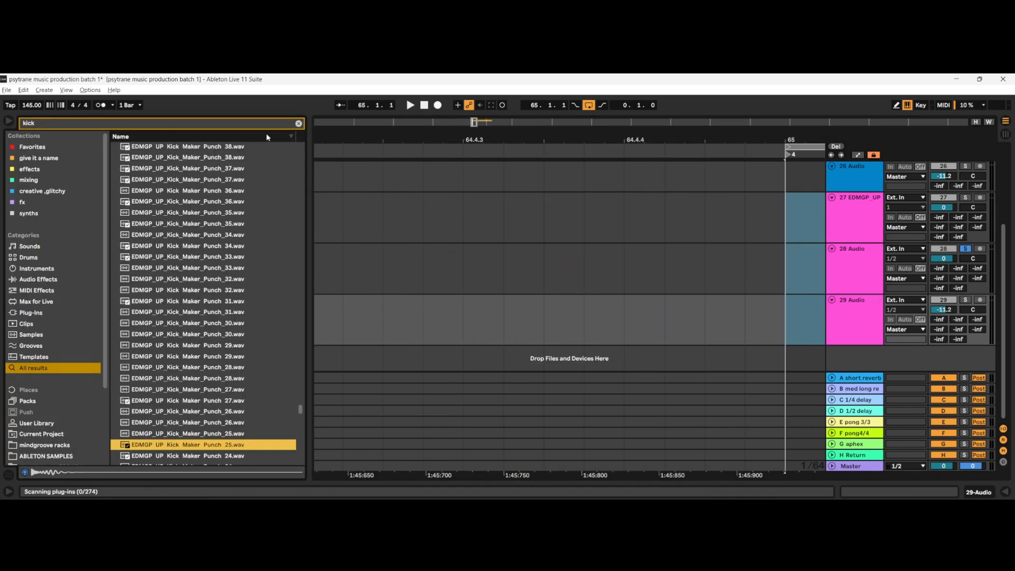
left_click(300, 124)
type("psy kic")
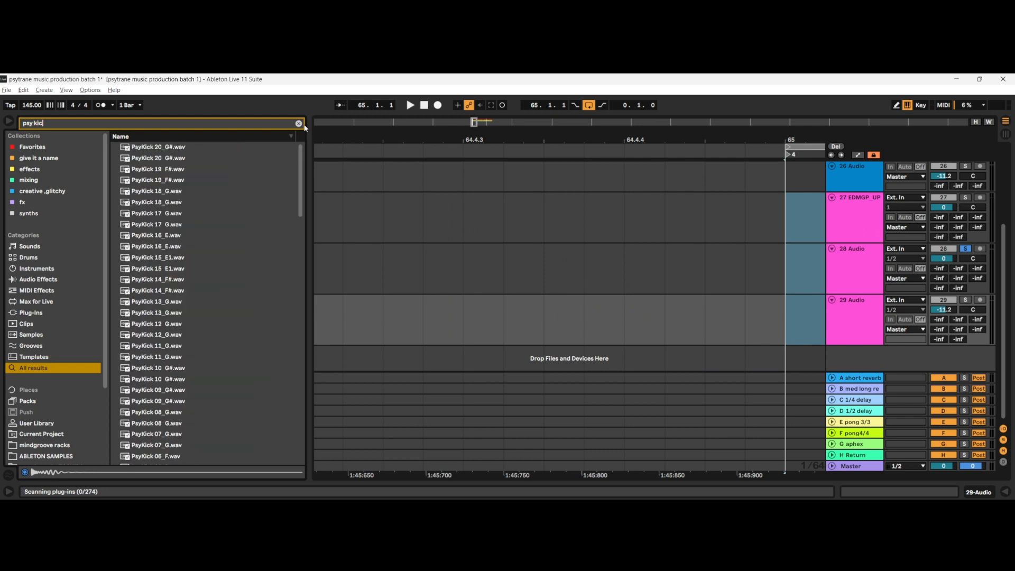
left_click(185, 268)
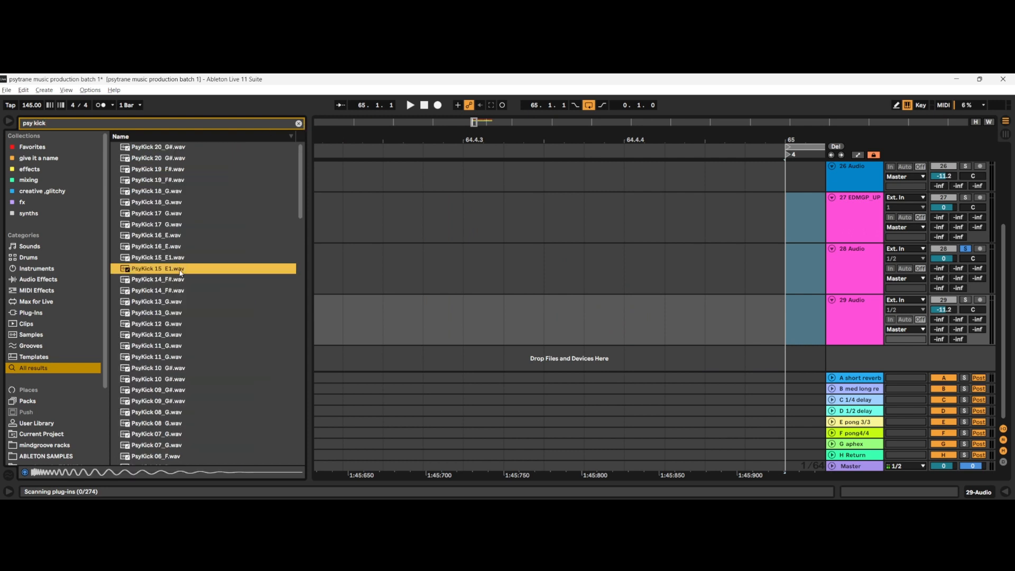
Step: Place PsyKick 15_E1.wav on track 28 and PsyKick 12_G.wav on track 29, both starting at 65.1.1
left_click_drag(180, 271, 777, 267)
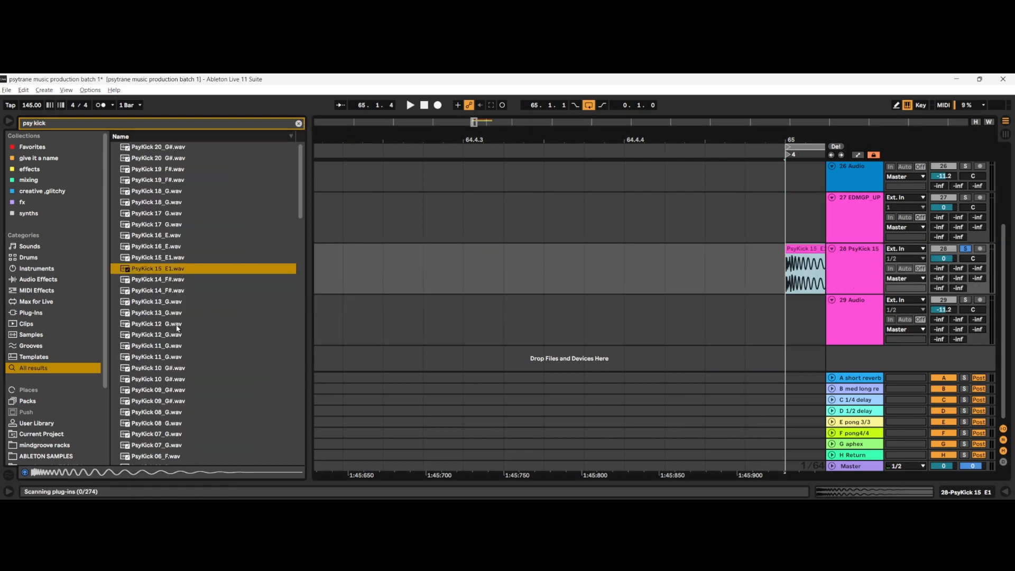
left_click_drag(177, 328, 565, 333)
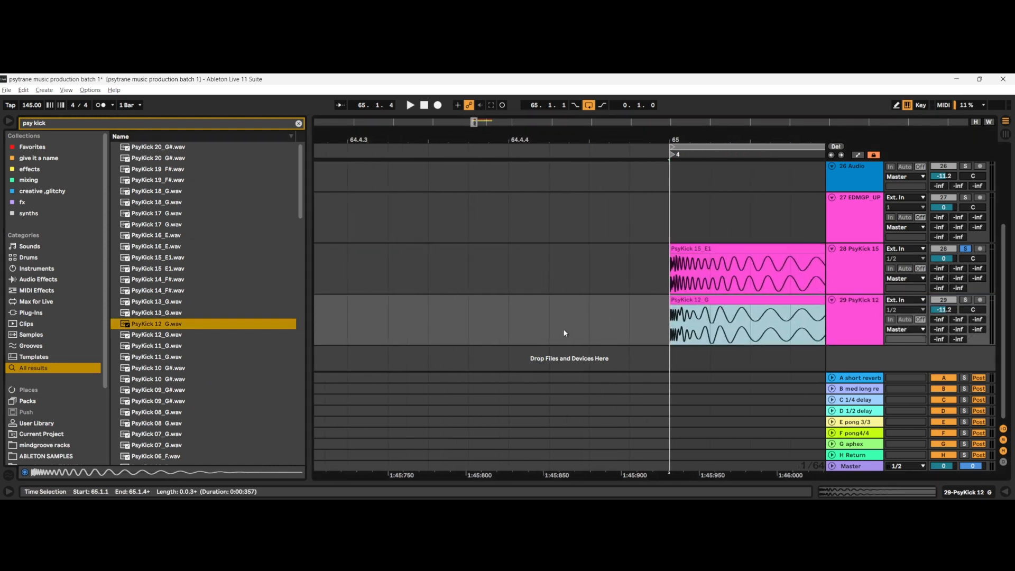
Step: Trim the PsyKick 15 clip on track 28 to about 20 ms and audition it from 65.1.1
scroll(550, 317, "right", 3)
scroll(533, 304, "down", 3)
scroll(526, 307, "right", 3)
left_click_drag(686, 248, 471, 247)
left_click(463, 278)
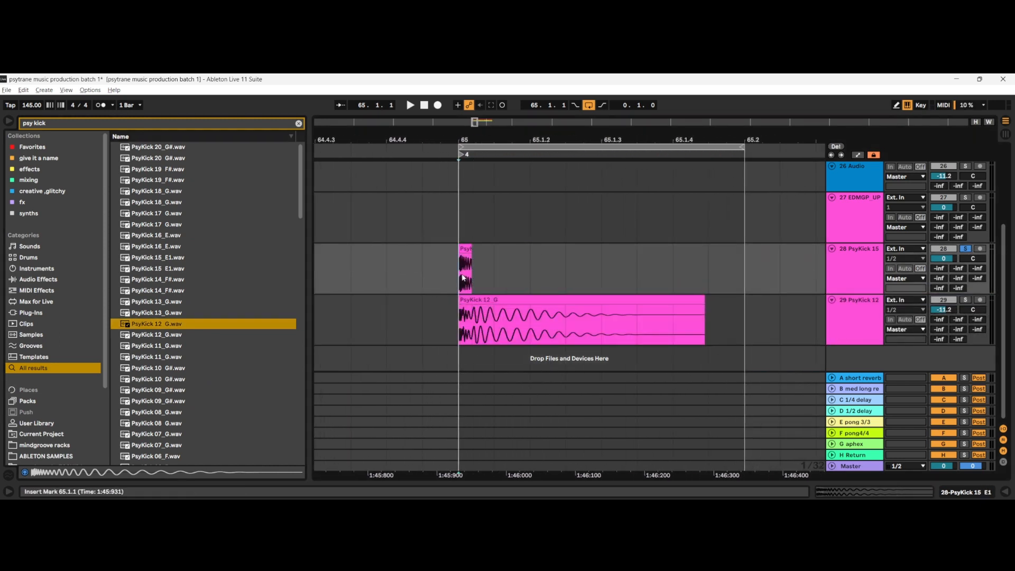
key("space")
Step: Trim the PsyKick 15 clip to a sliver under 1 ms at its very start and audition that click in solo
scroll(476, 262, "up", 5)
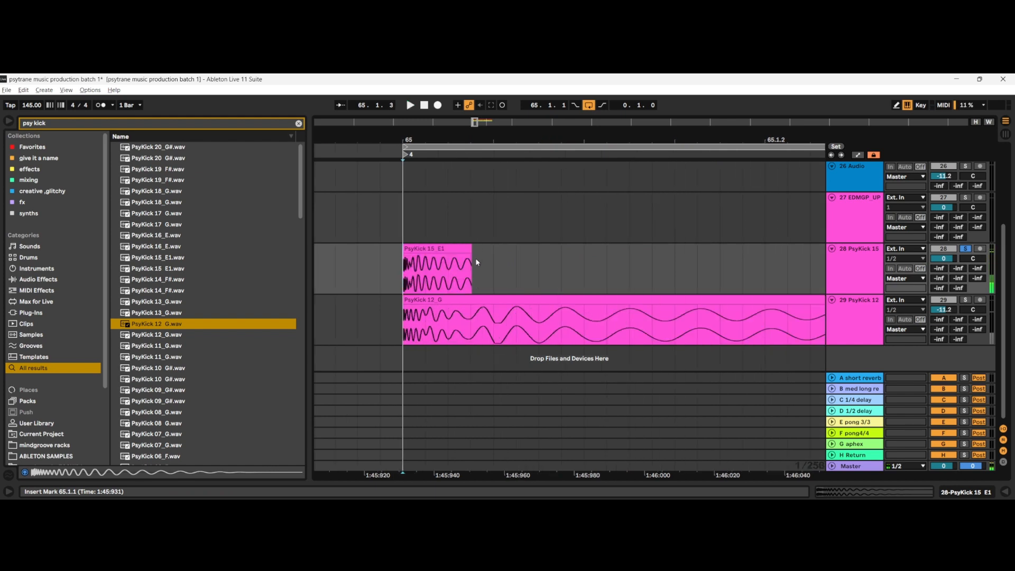
scroll(481, 255, "left", 2)
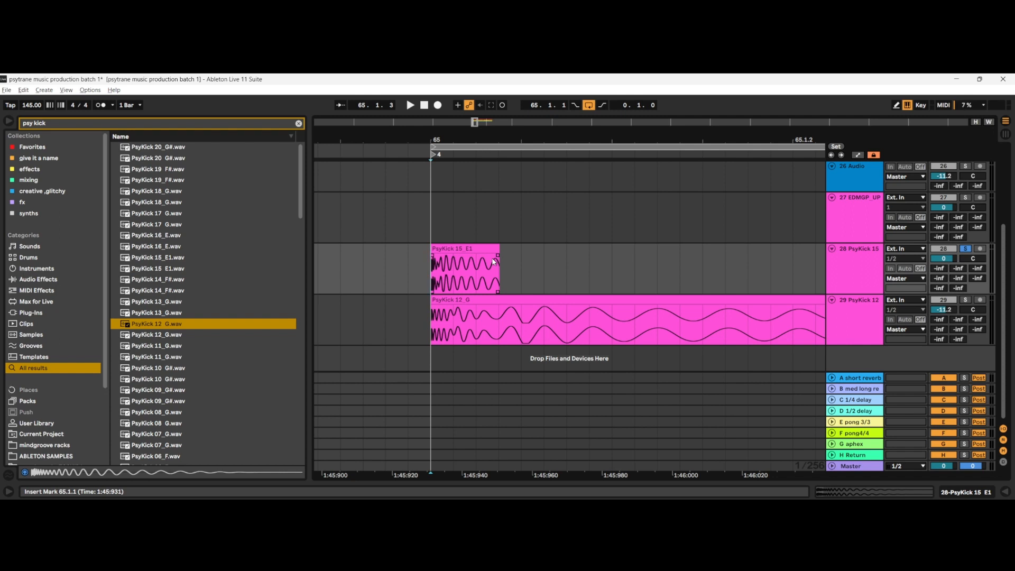
scroll(462, 272, "up", 5)
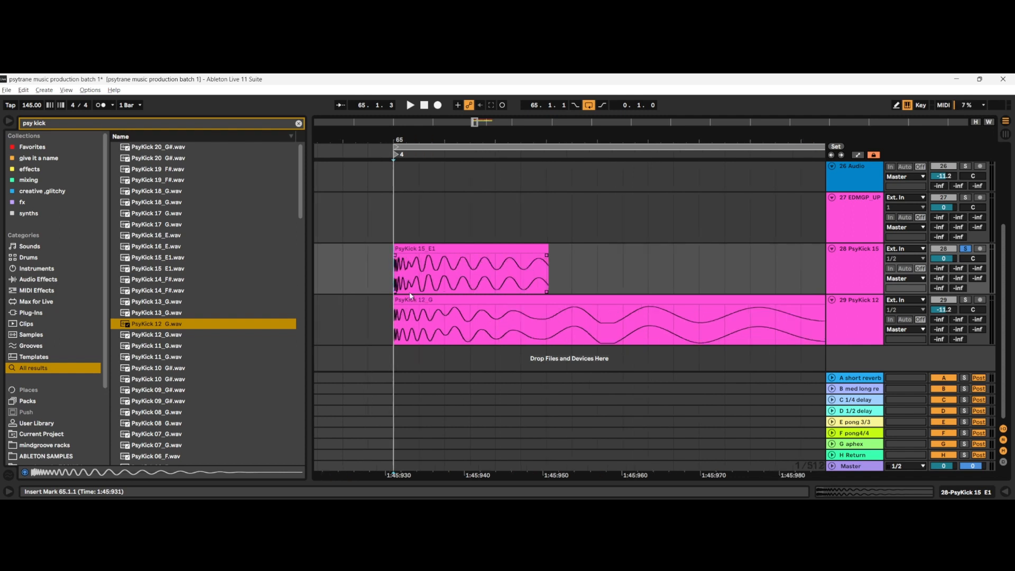
left_click_drag(406, 282, 429, 285)
left_click(417, 281)
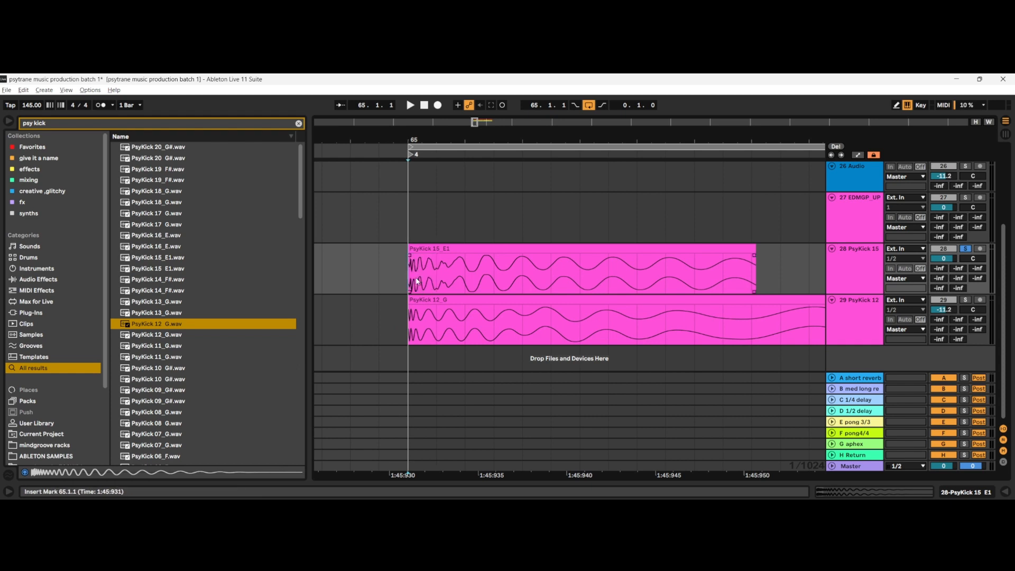
left_click_drag(755, 249, 411, 275)
key("space")
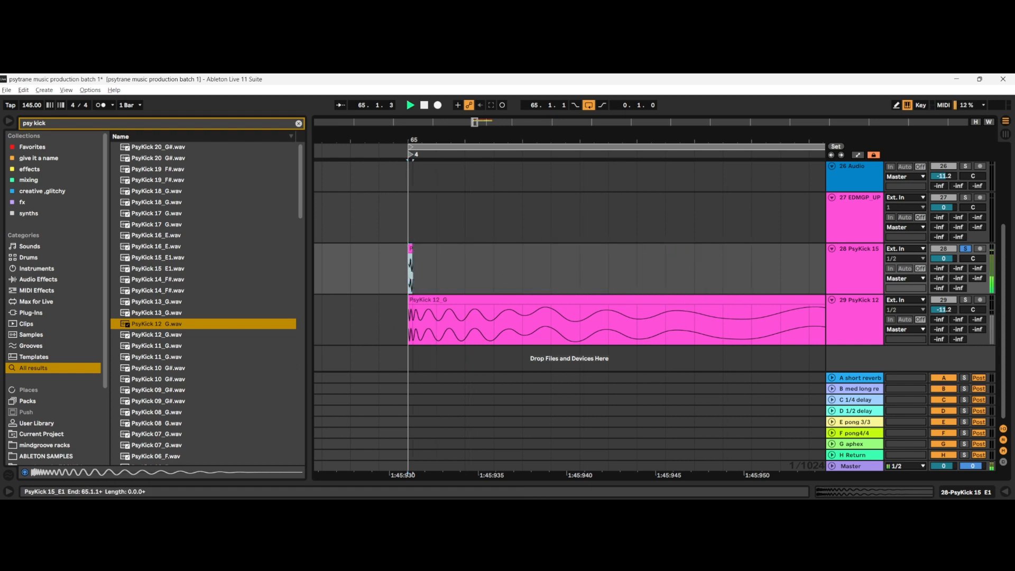
key("space")
left_click(418, 266)
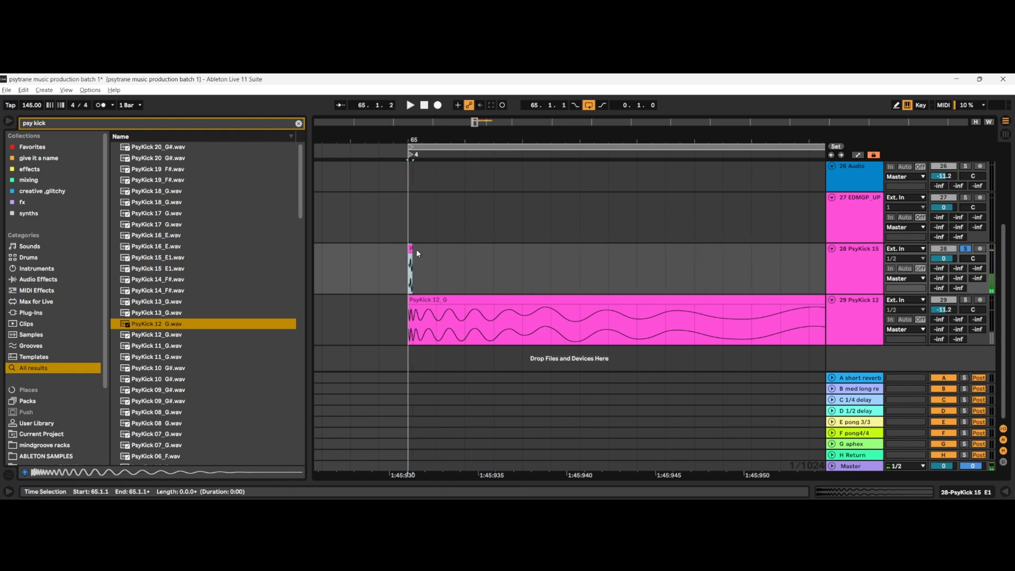
Step: Play track 28 in solo while extending the PsyKick 15 clip in stages to about 330 ms, and stop playback
left_click_drag(413, 253, 985, 250)
key("space")
scroll(639, 229, "down", 5)
left_click_drag(648, 248, 795, 250)
scroll(743, 251, "down", 5)
scroll(738, 253, "right", 1)
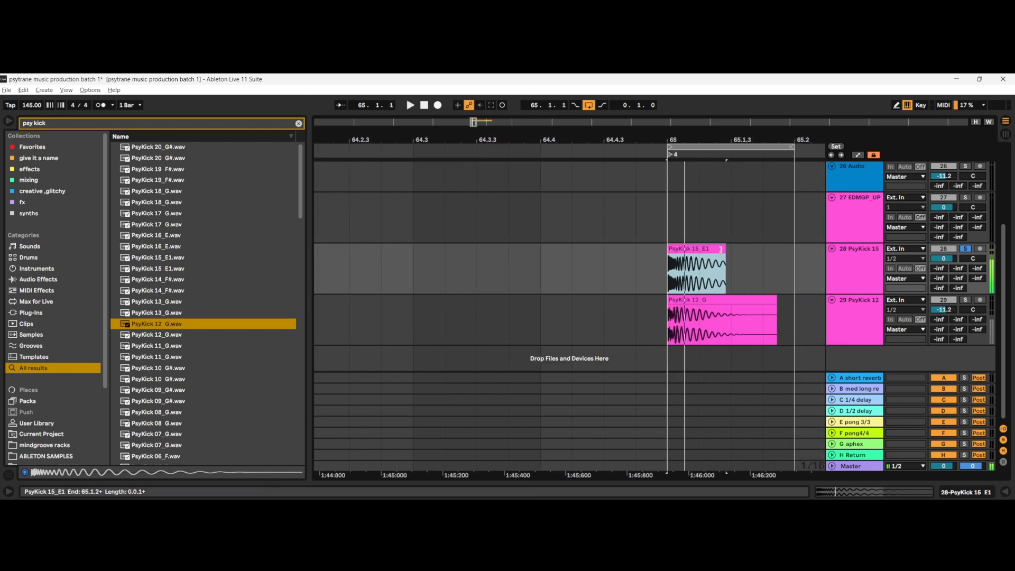
left_click_drag(721, 250, 813, 245)
key("space")
Step: Examine the PsyKick 15 and PsyKick 12 waveforms on tracks 28 and 29, from the opening transient to the tail
scroll(678, 278, "up", 5)
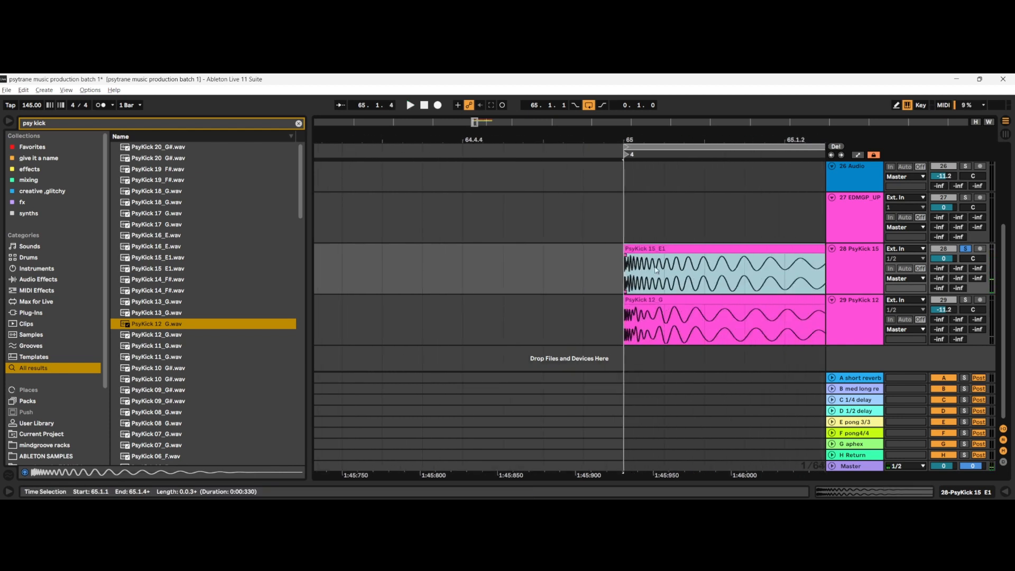
scroll(655, 271, "right", 3)
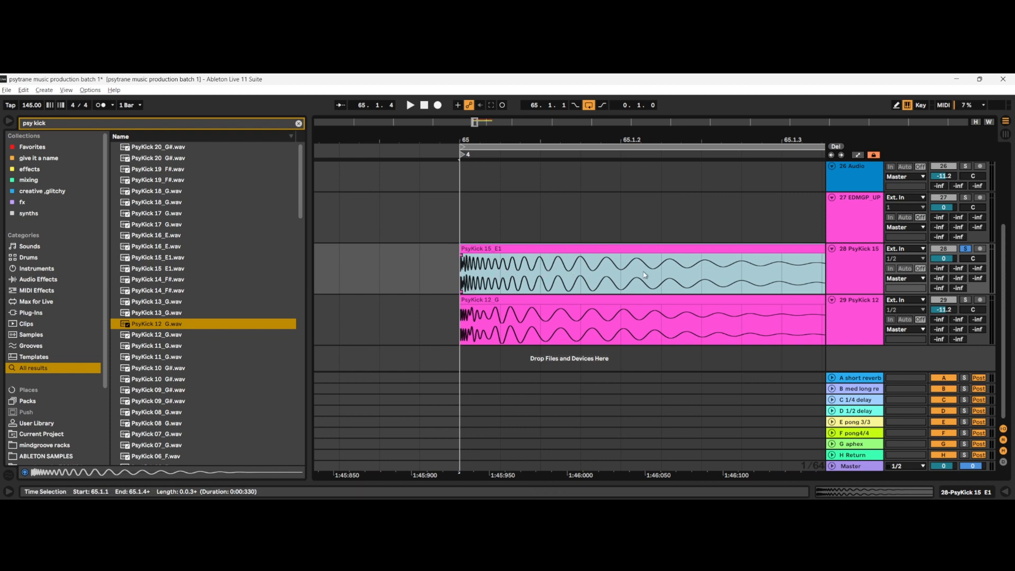
scroll(460, 249, "up", 8)
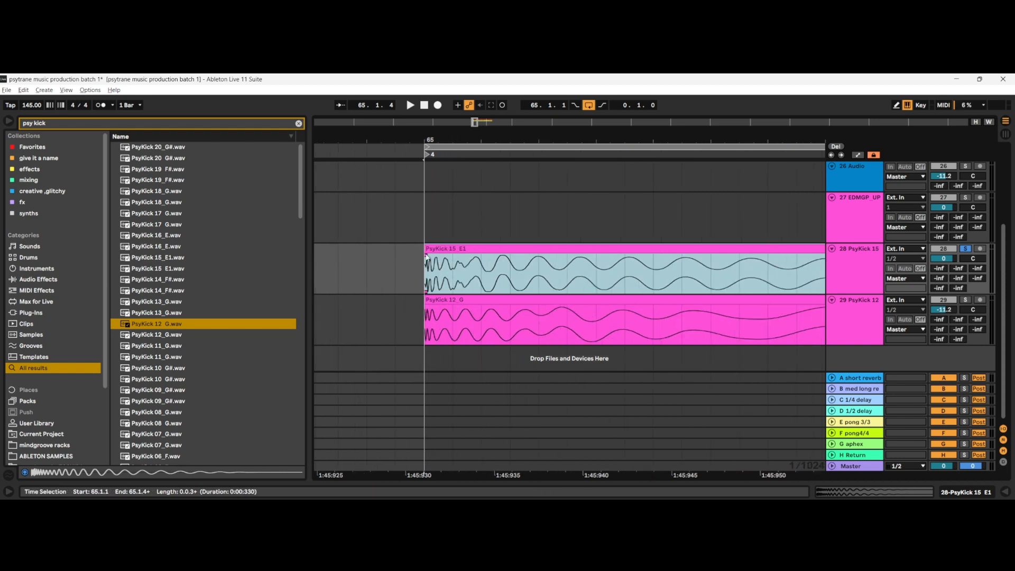
scroll(432, 282, "down", 10)
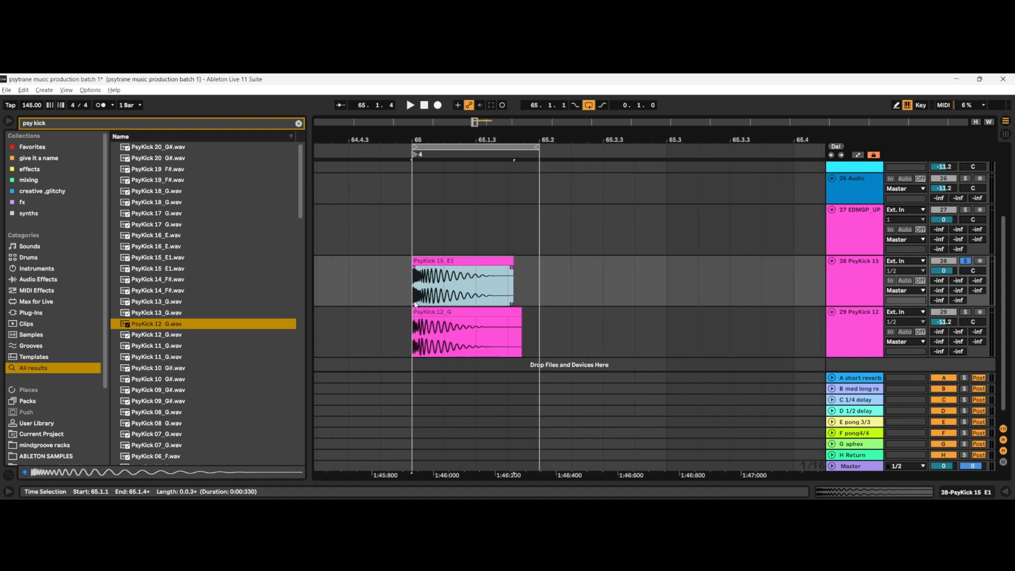
scroll(414, 304, "up", 4)
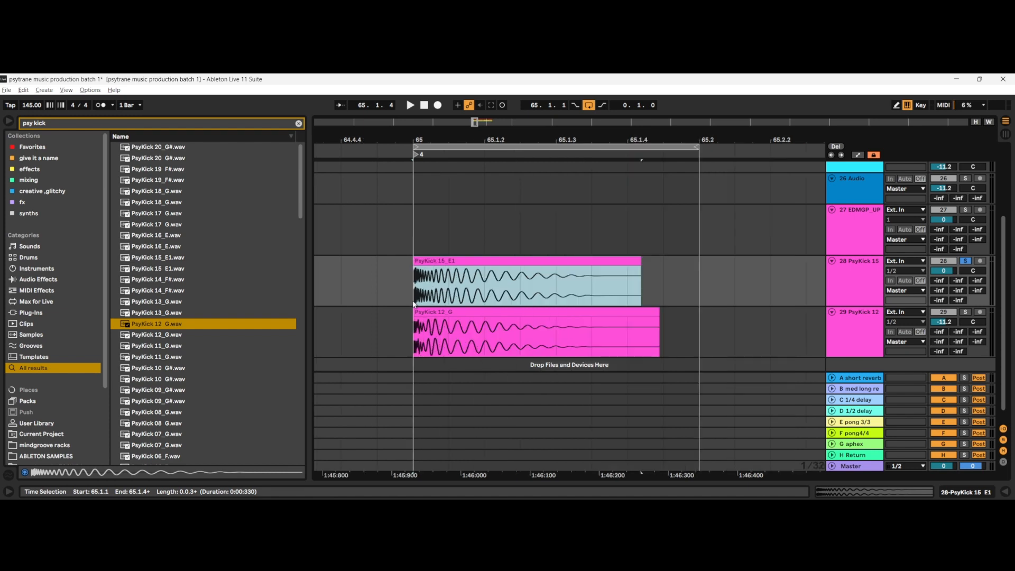
scroll(363, 299, "up", 6)
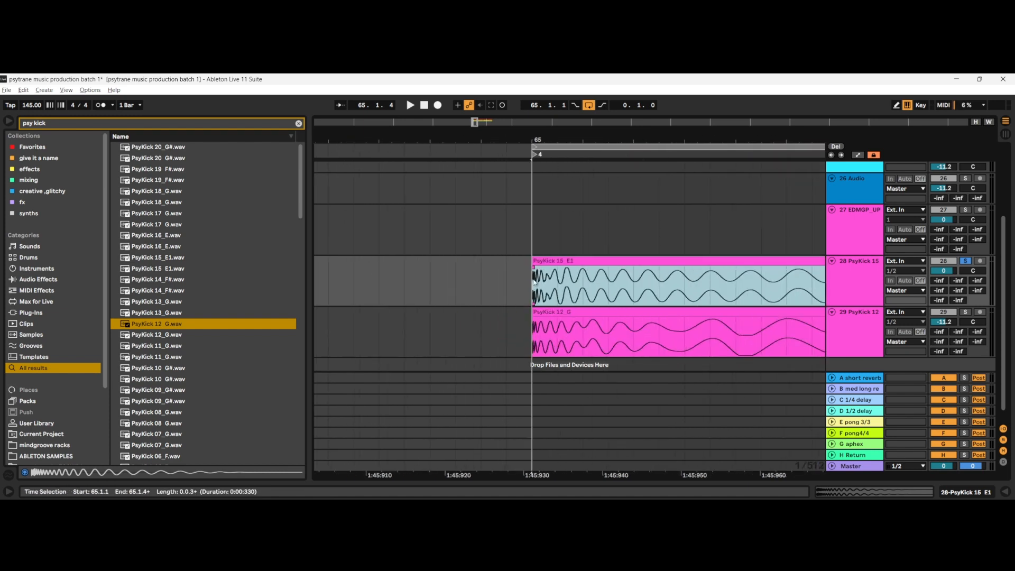
scroll(552, 307, "right", 3)
scroll(443, 299, "down", 1)
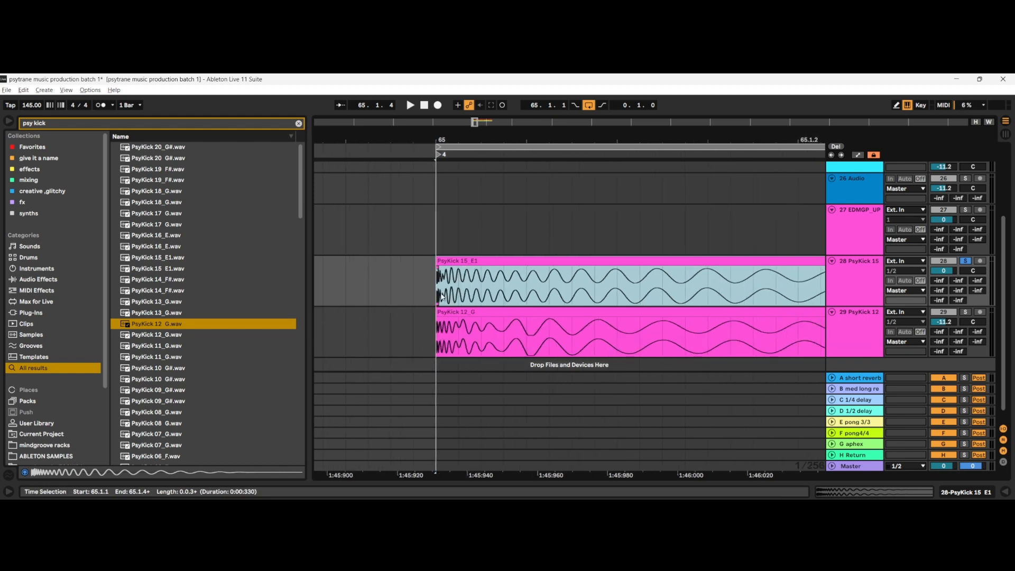
scroll(440, 285, "up", 1)
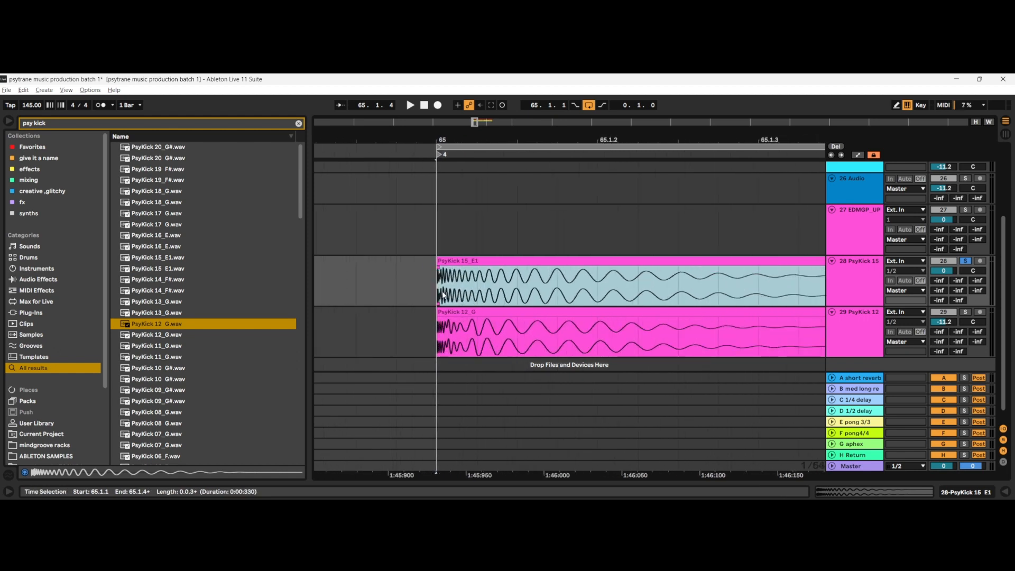
Step: Trim the PsyKick 15 clip to about 20 ms and select about the first 1 ms of its transient
scroll(443, 297, "down", 5)
left_click_drag(540, 267, 452, 271)
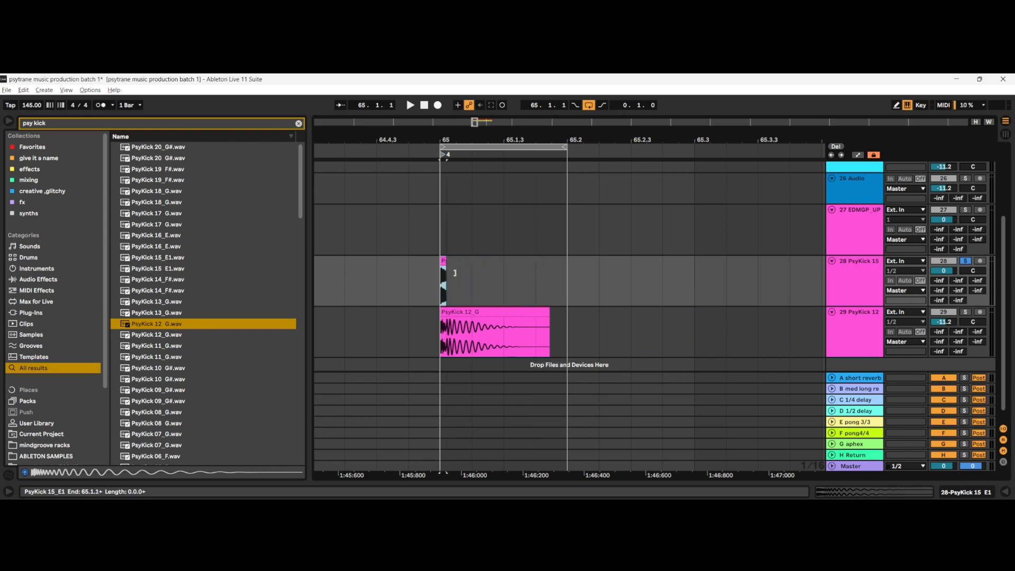
scroll(442, 294, "up", 5)
left_click(445, 292)
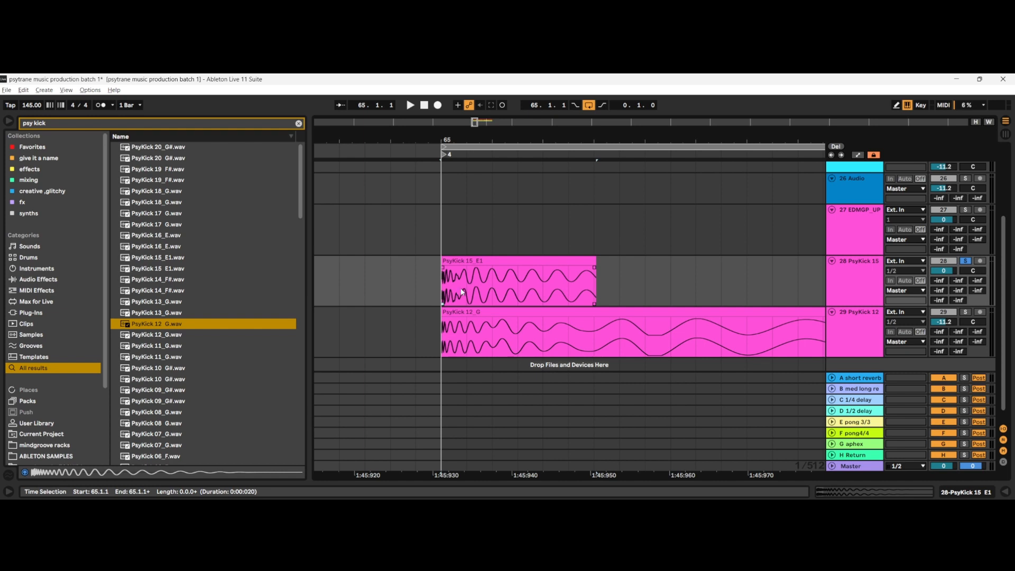
scroll(463, 291, "up", 3)
left_click_drag(401, 297, 452, 294)
scroll(453, 293, "down", 6)
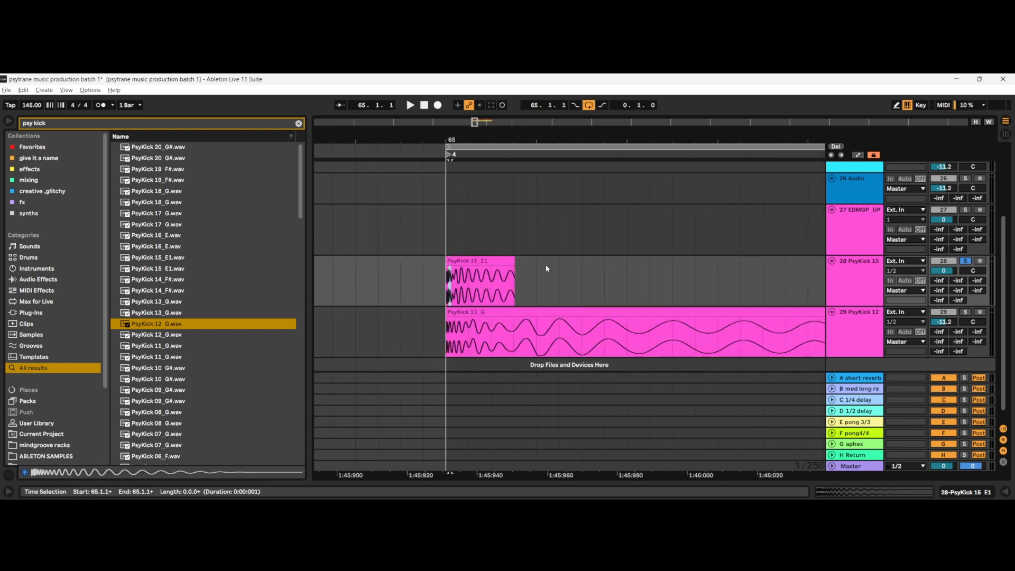
Step: Extend the PsyKick 15 clip on track 28 in stages to about 330 ms
left_click_drag(514, 263, 778, 262)
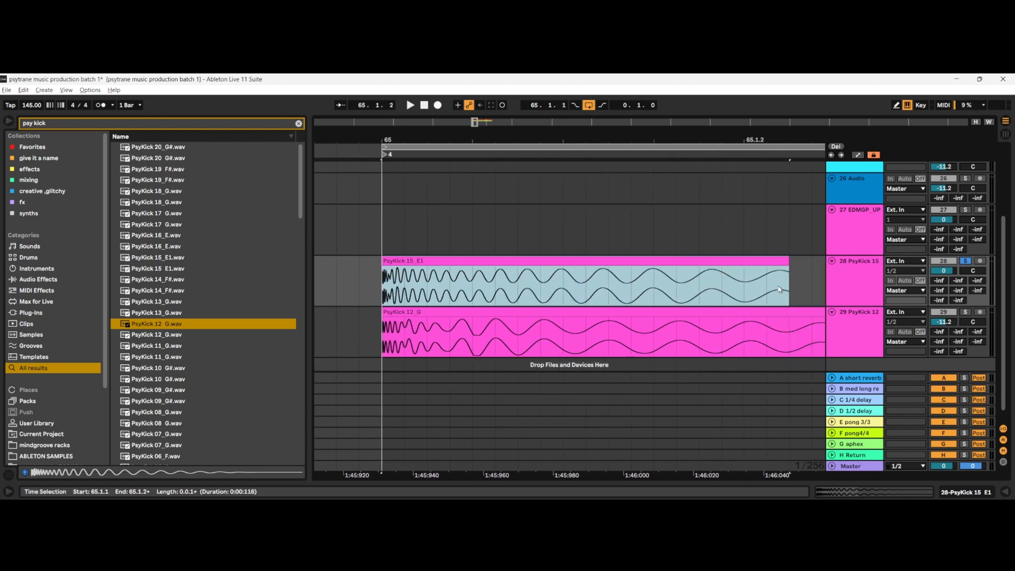
scroll(776, 272, "down", 3)
scroll(719, 263, "down", 6)
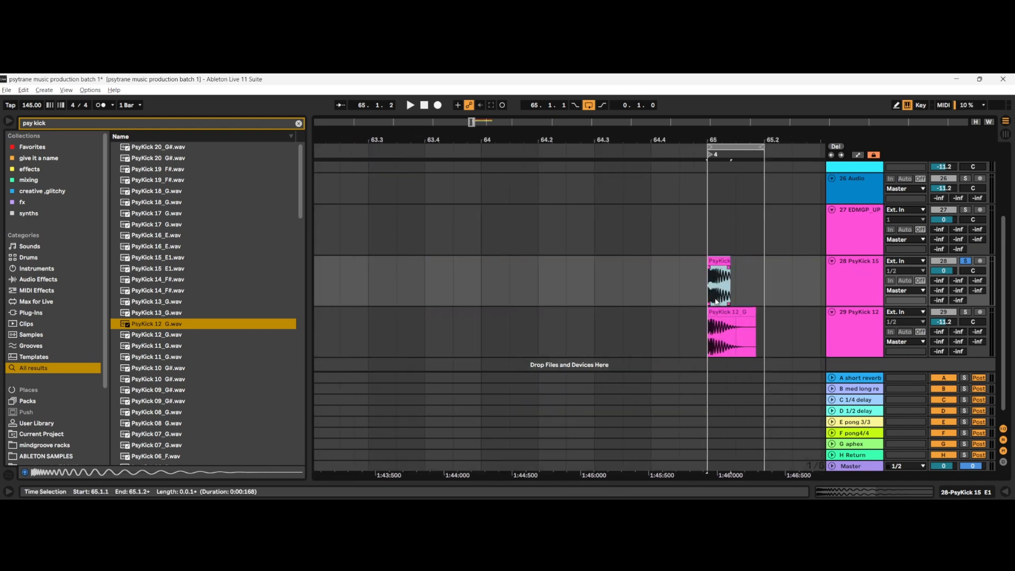
left_click_drag(720, 262, 766, 259)
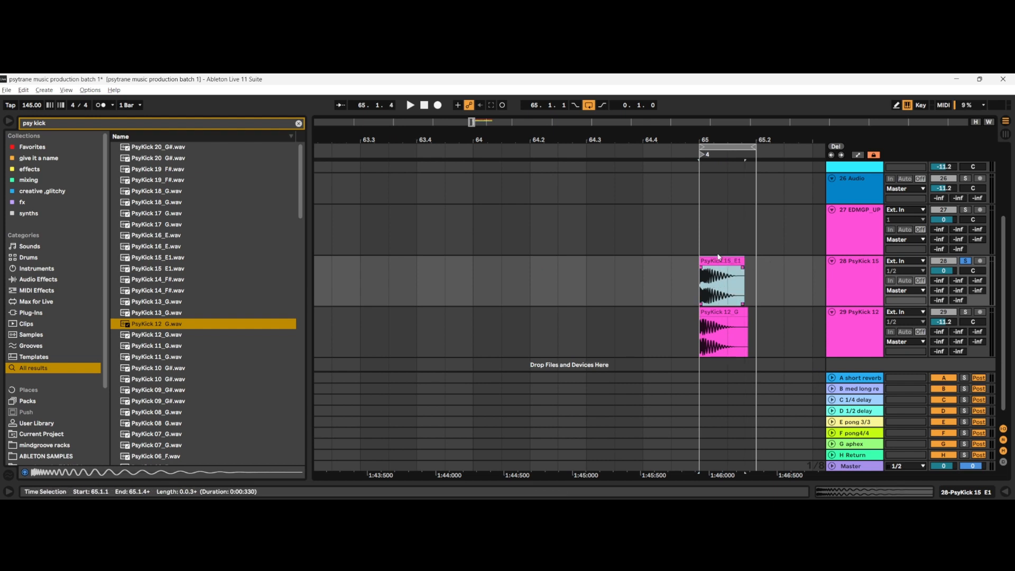
Step: Cut the kick clips from tracks 27 to 29 and delete those three tracks
left_click(727, 233)
left_click(719, 311, "shift")
right_click(723, 261)
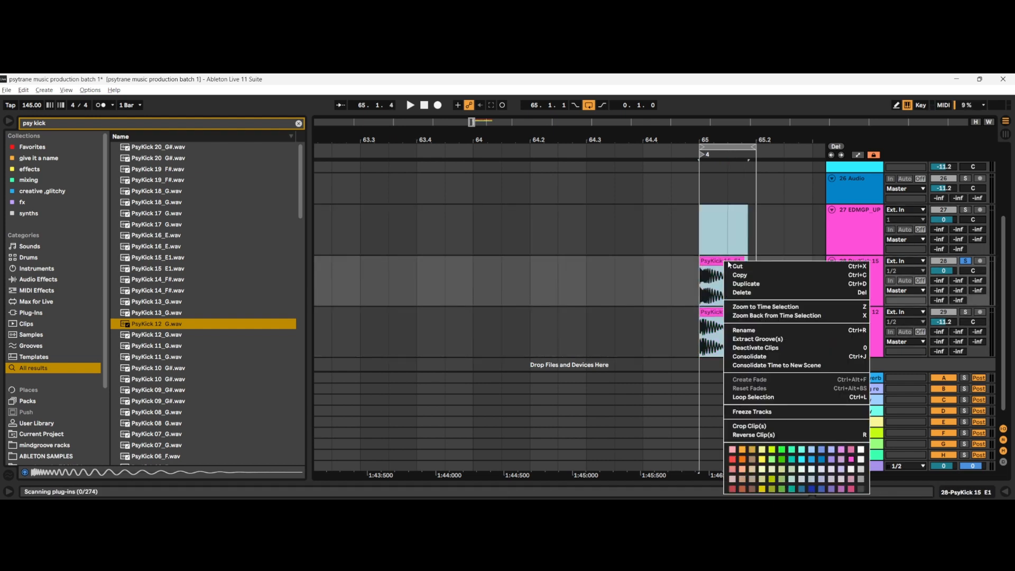
left_click(735, 266)
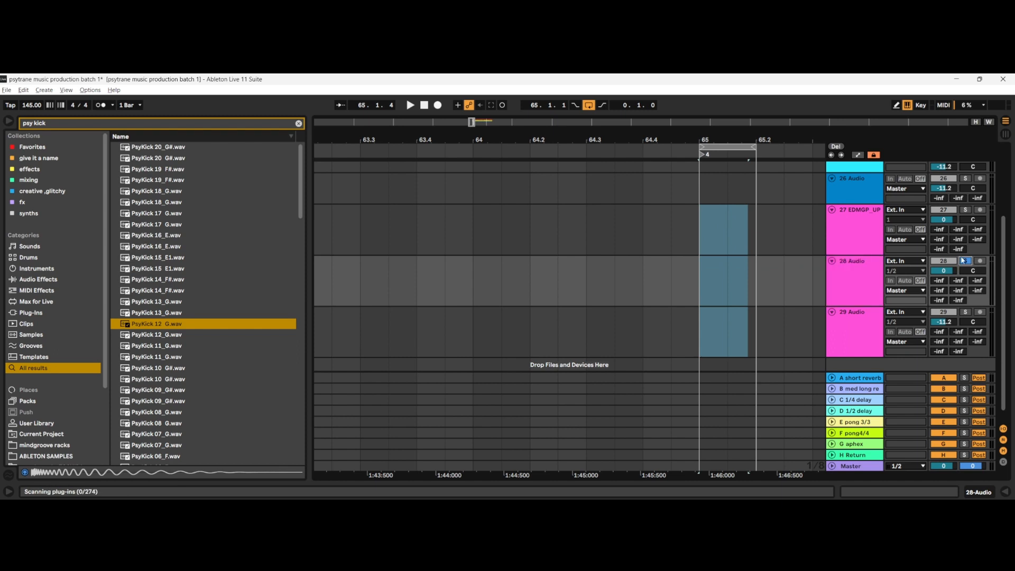
left_click(860, 325)
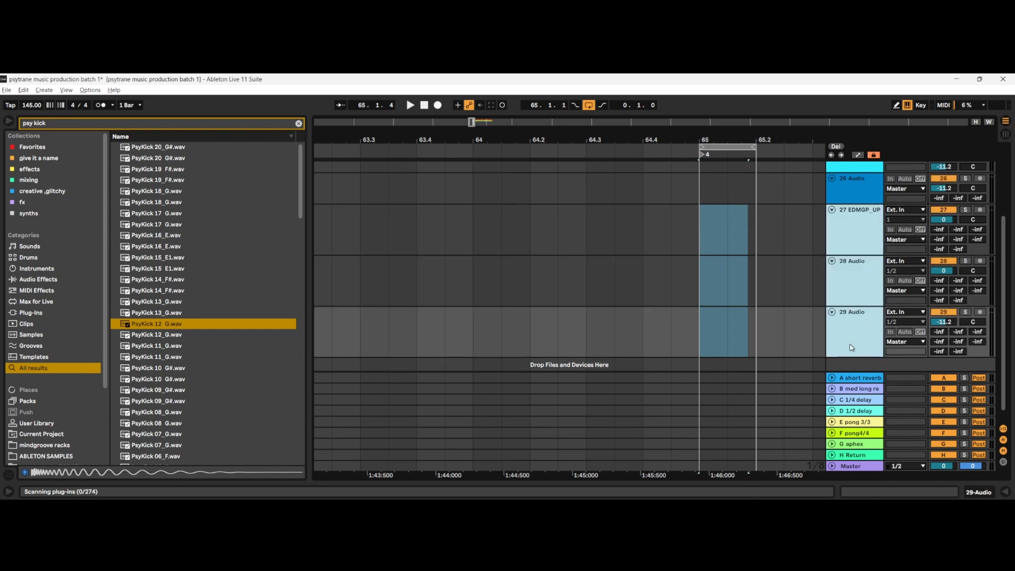
key("Delete")
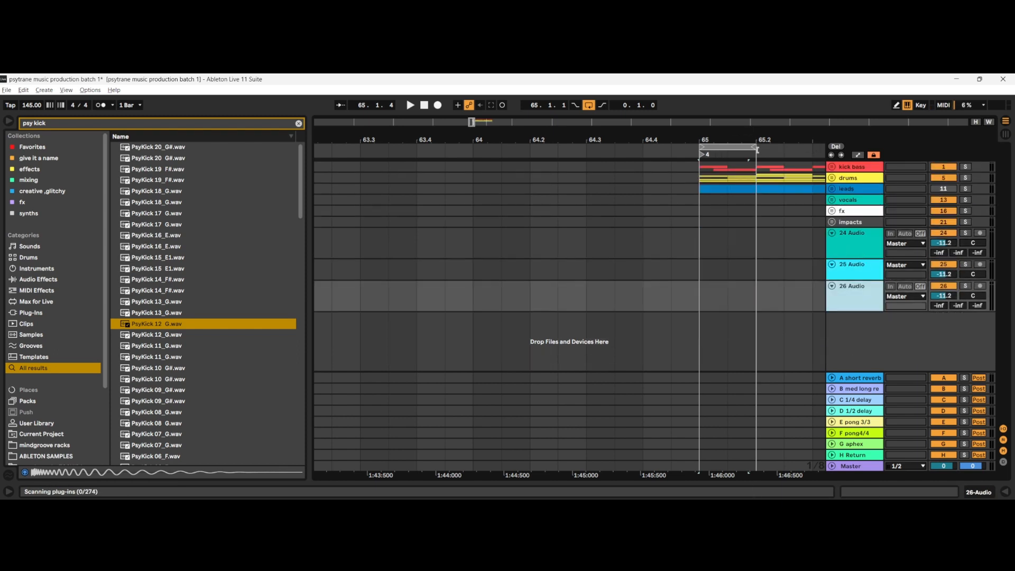
Step: Lengthen the arrangement loop to 8 bars starting at bar 65
left_click_drag(757, 149, 856, 151)
scroll(570, 145, "down", 3)
scroll(699, 182, "down", 3)
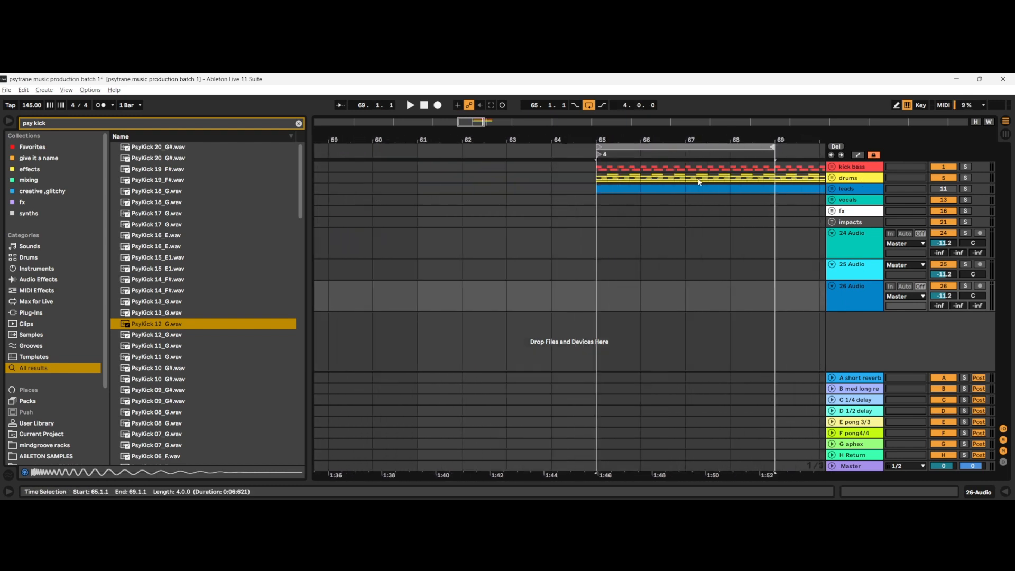
scroll(699, 183, "right", 2)
mouse_move(690, 147)
left_mouse_down()
mouse_move(804, 148)
mouse_move(701, 147)
left_mouse_up()
left_click(667, 200)
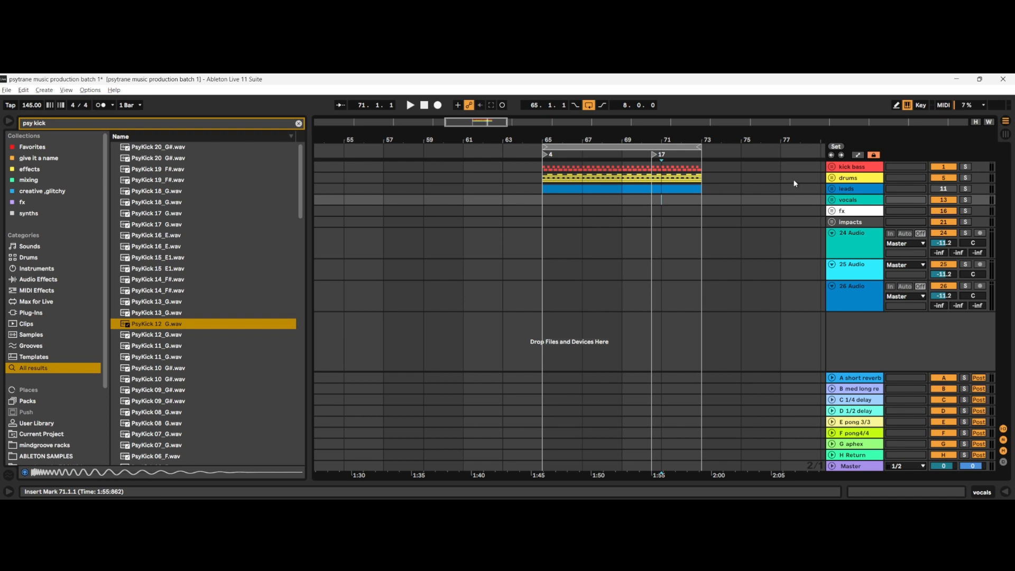
Step: Replace audio tracks 24 to 26 with a MIDI track, search the plug-ins for "kick" and load the VST3 Kick 2
left_click(855, 248)
left_click(851, 299, "shift")
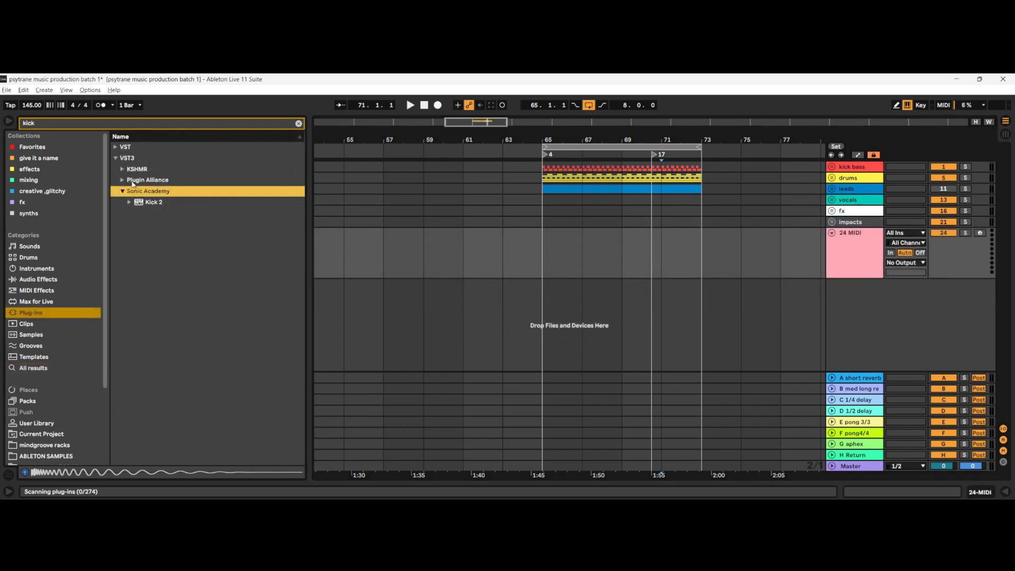
left_click(148, 203)
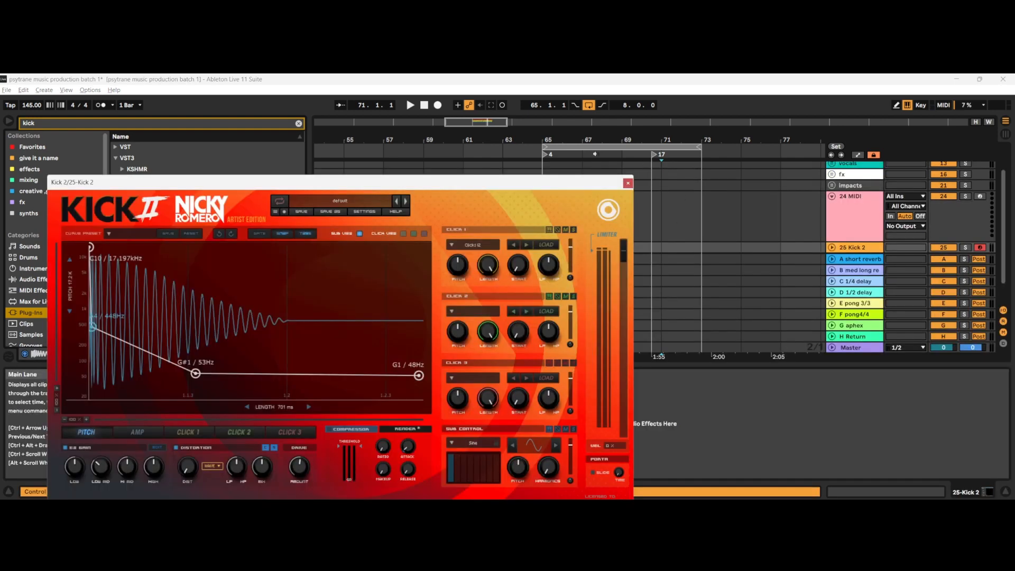
left_click(628, 183)
scroll(623, 249, "down", 2)
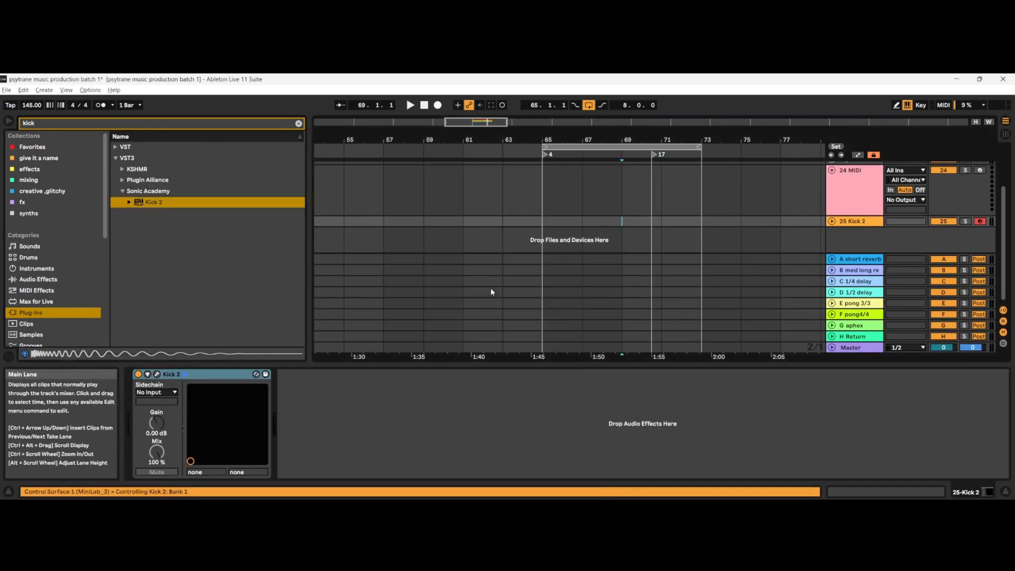
Step: Move Kick 2 from track 25 onto MIDI track 24 and reset that track's volume to 0
left_click_drag(503, 242, 551, 196)
left_click(873, 189)
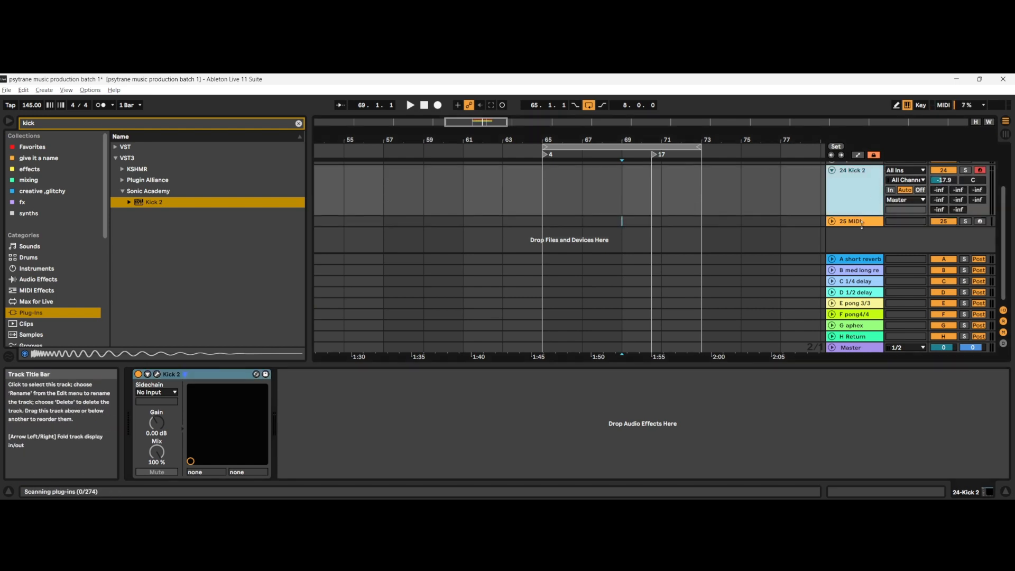
double_click(941, 180)
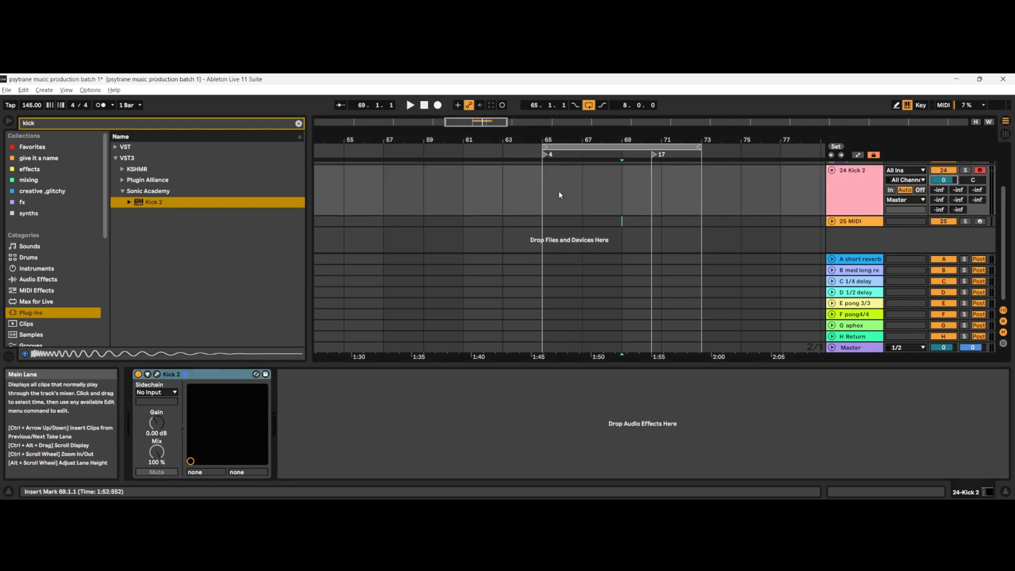
Step: Create a two-bar MIDI clip at bar 65 on the Kick 2 track and remove the spare MIDI track 25
double_click(550, 192)
left_click(1005, 492)
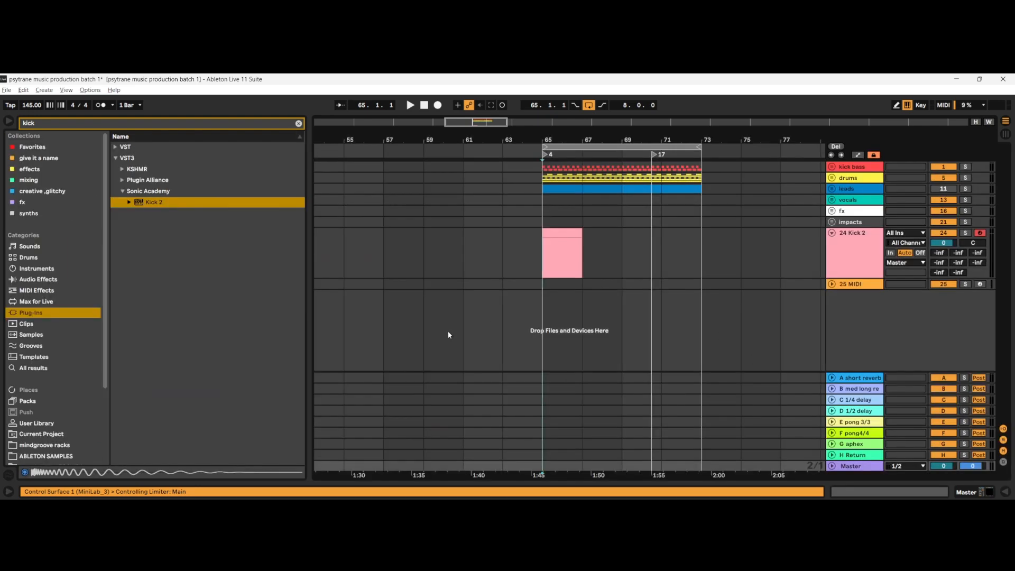
left_click(857, 255)
left_click(989, 493)
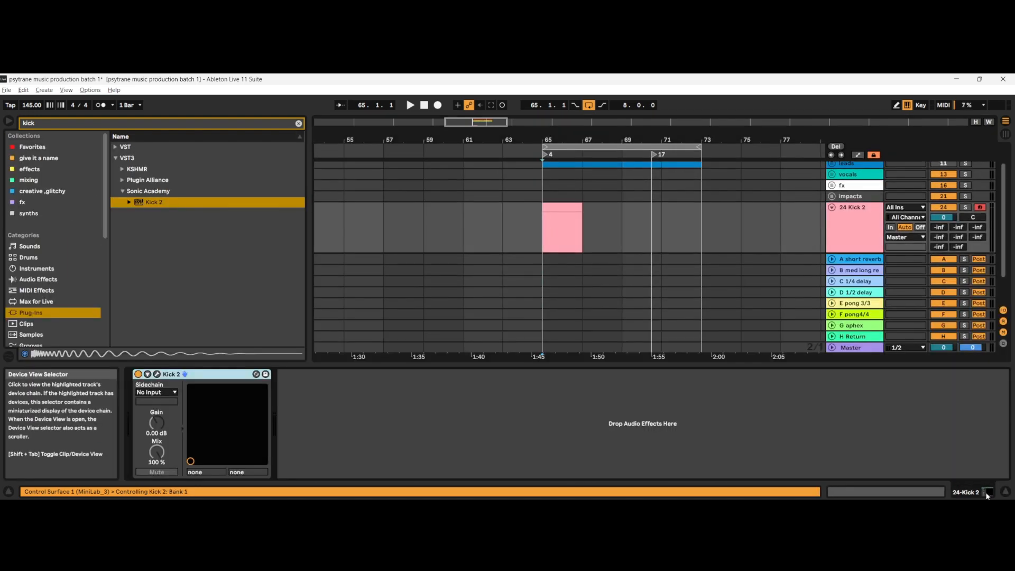
Step: Open the Kick 2 editor and set the pitch envelope's start to about 5.92 kHz and its second point to about 370 Hz
left_click(184, 374)
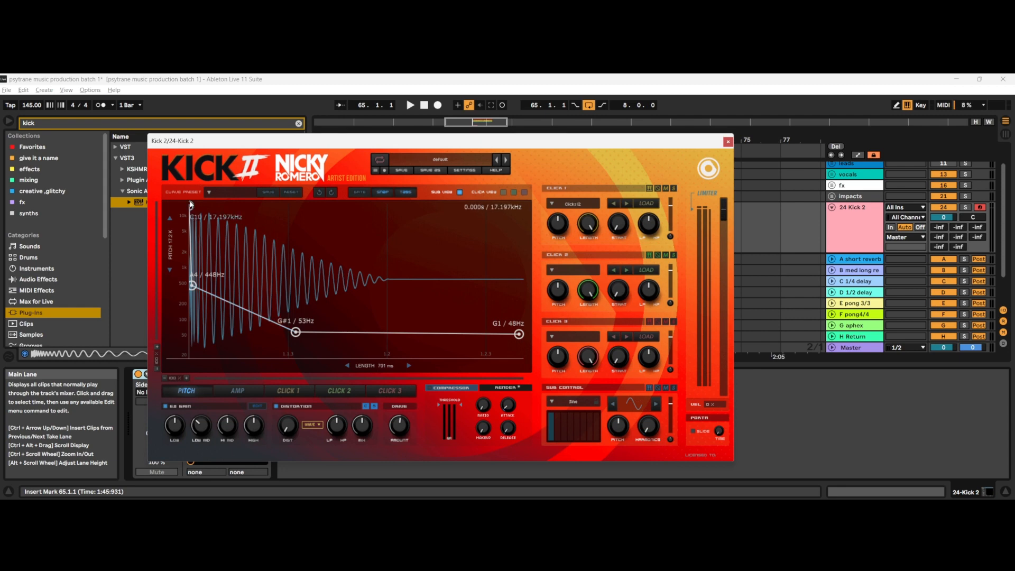
left_click_drag(191, 207, 189, 248)
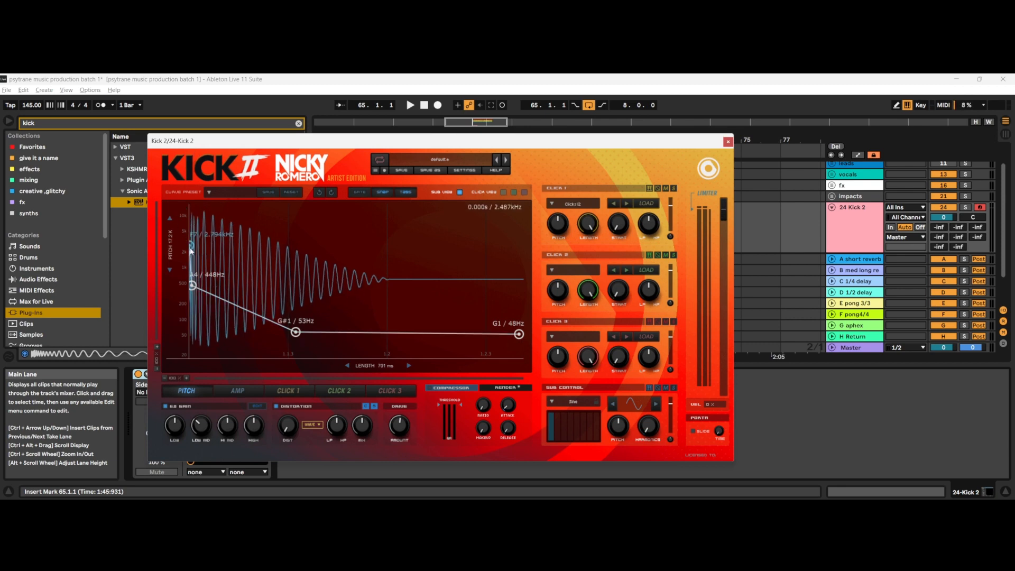
left_click_drag(191, 246, 195, 226)
mouse_move(193, 286)
left_mouse_down()
mouse_move(217, 285)
mouse_move(202, 289)
left_mouse_up()
left_click_drag(192, 231, 191, 229)
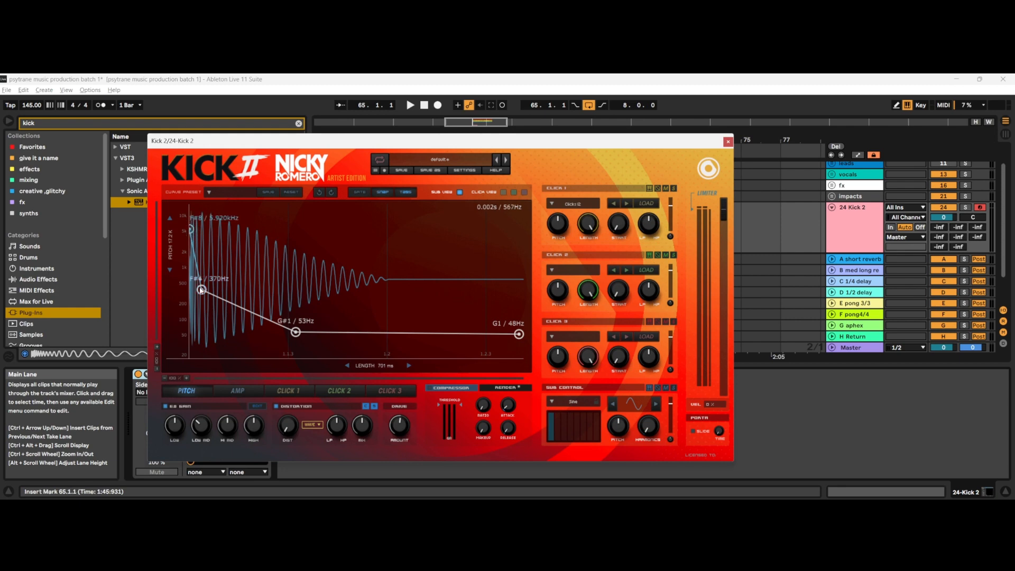
Step: Reshape the pitch envelope with the second point at about 277 Hz, the third later at about 46 Hz and the end at about 49 Hz
left_click_drag(202, 289, 216, 280)
left_click_drag(296, 331, 351, 334)
left_click_drag(520, 335, 520, 334)
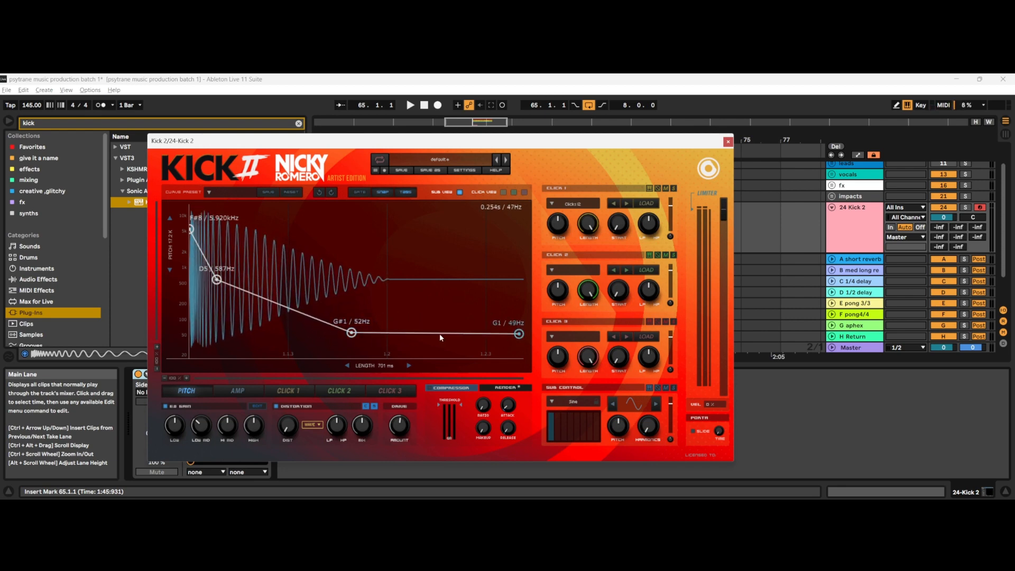
mouse_move(351, 334)
left_mouse_down()
mouse_move(385, 333)
mouse_move(359, 332)
left_mouse_up()
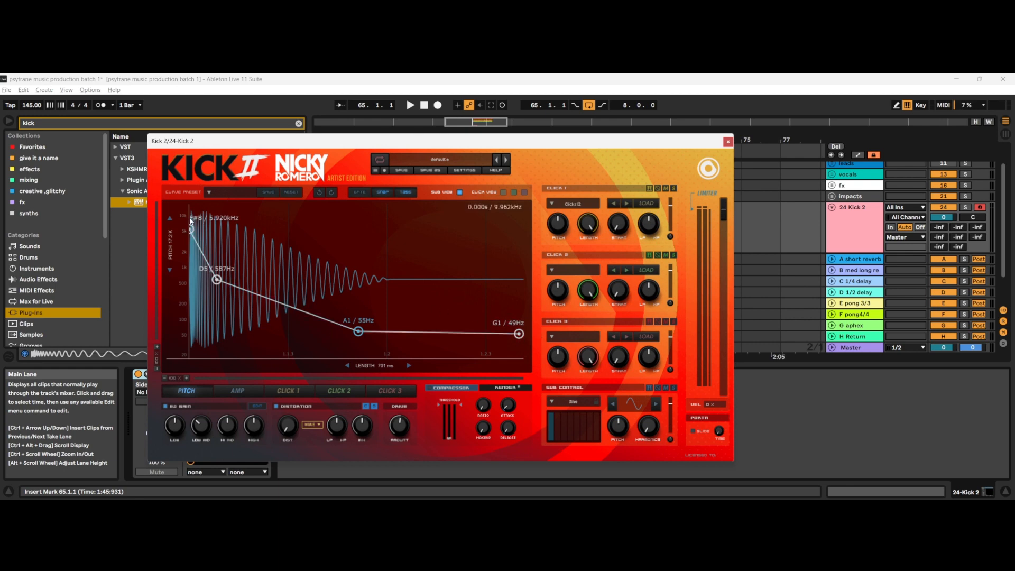
left_click_drag(218, 281, 222, 301)
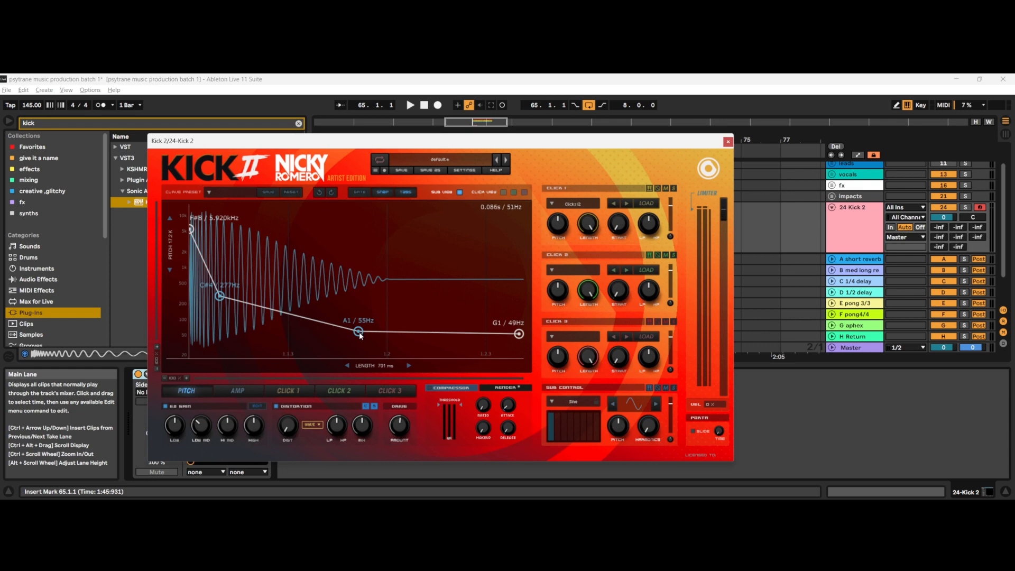
left_click_drag(358, 331, 385, 334)
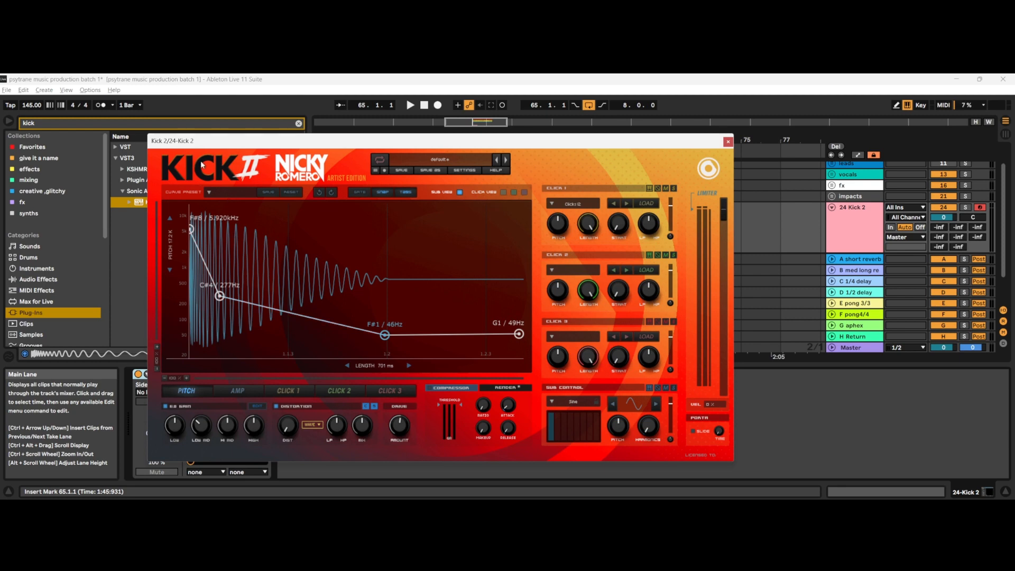
Step: Pull the second pitch point close to the start at about 311 Hz and raise the starting pitch to about 11.18 kHz
left_click_drag(220, 295, 197, 293)
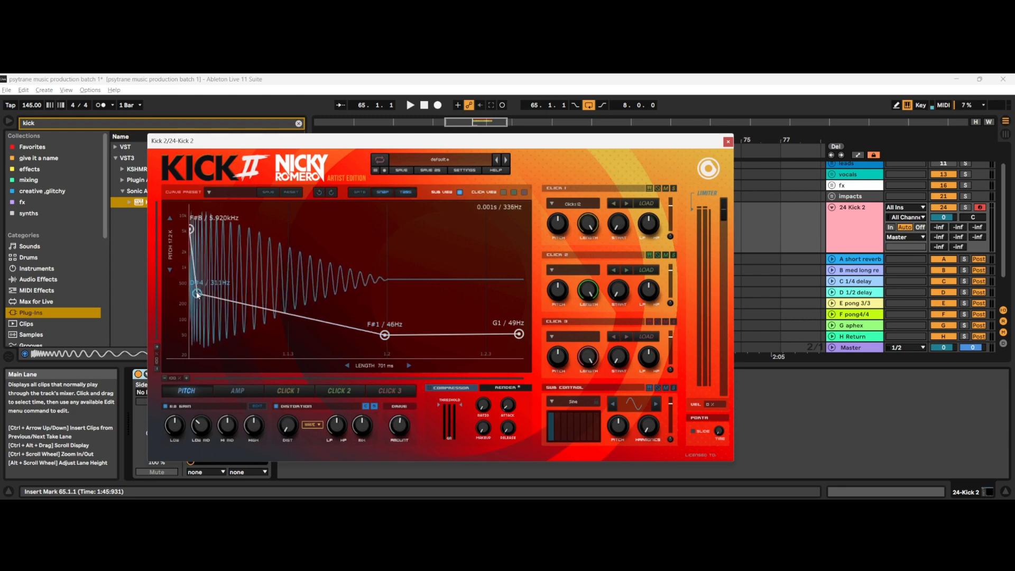
left_click_drag(191, 229, 192, 212)
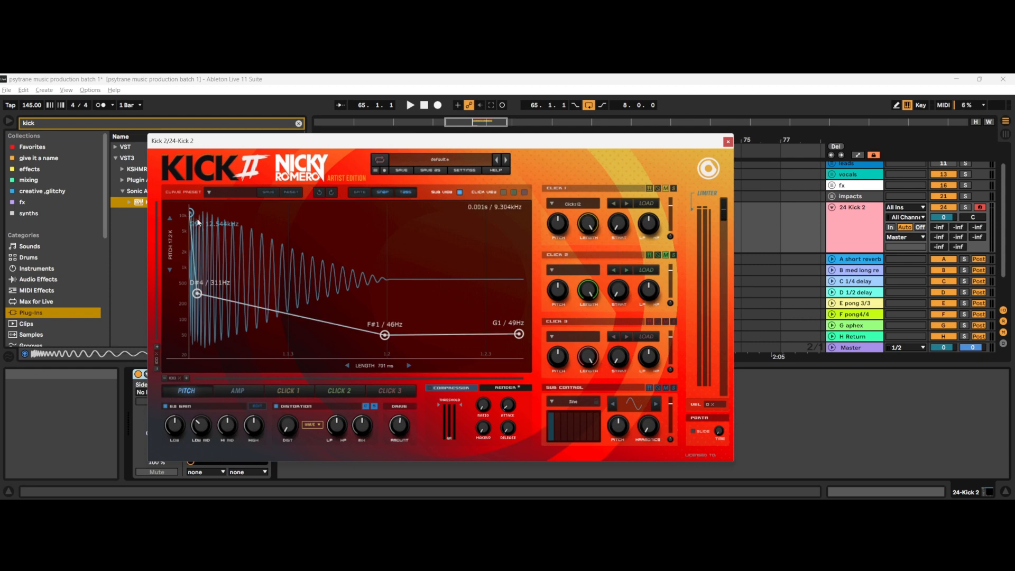
mouse_move(192, 215)
left_mouse_down()
mouse_move(200, 232)
mouse_move(199, 216)
left_mouse_up()
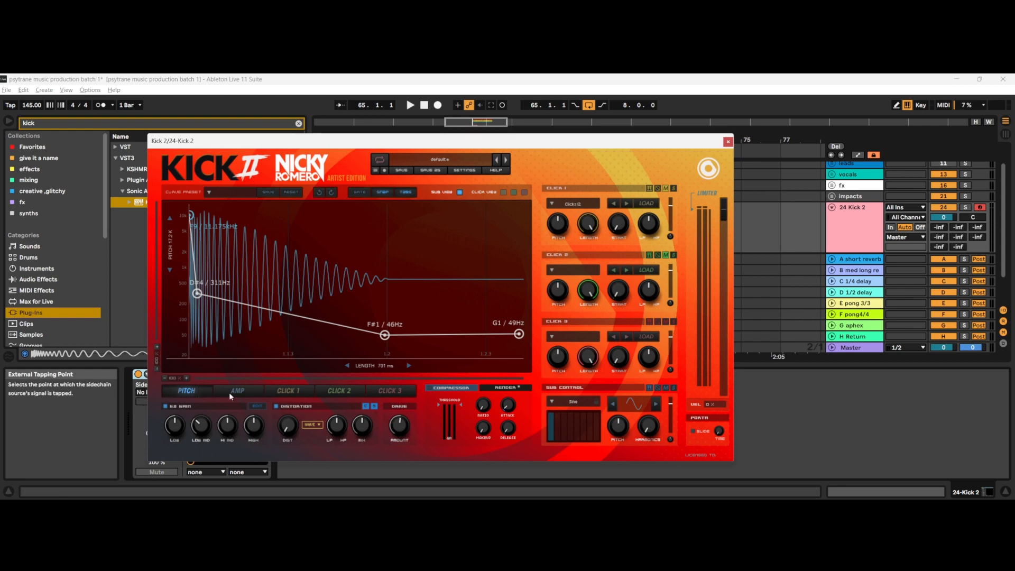
Step: Look at the amplitude envelope, return to the pitch envelope and set its starting pitch to about 11.84 kHz
left_click(250, 389)
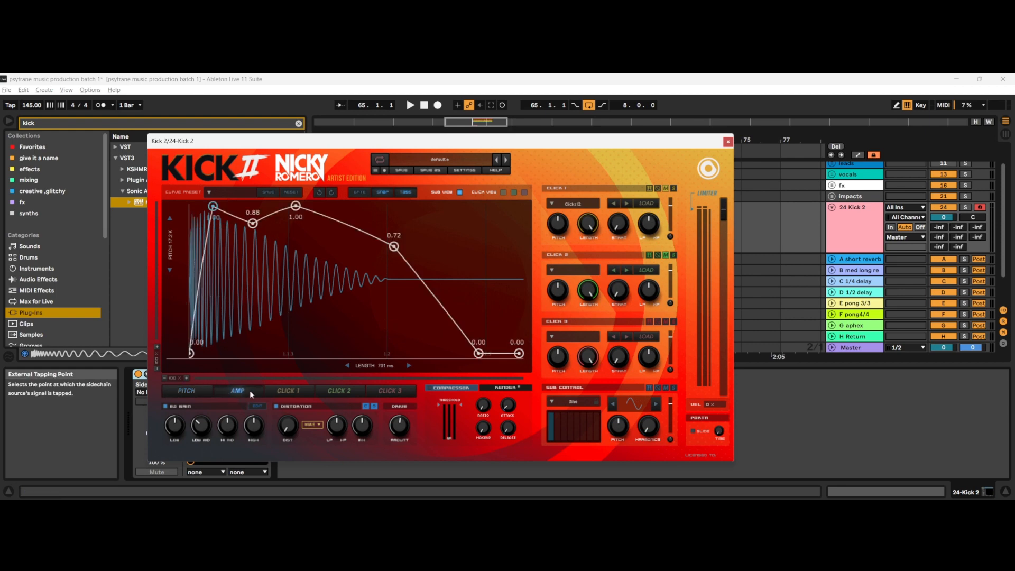
left_click(203, 391)
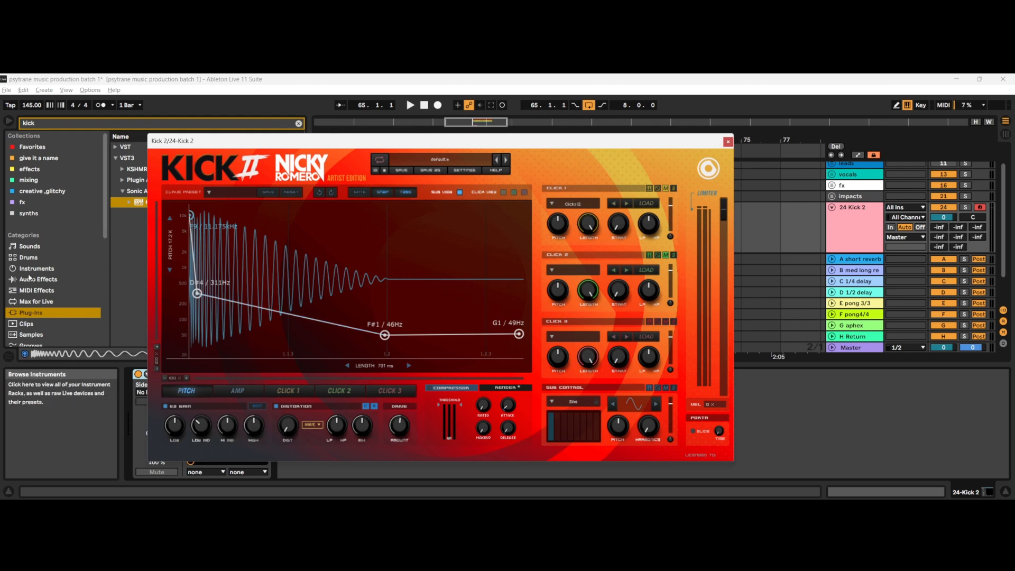
left_click_drag(321, 138, 351, 363)
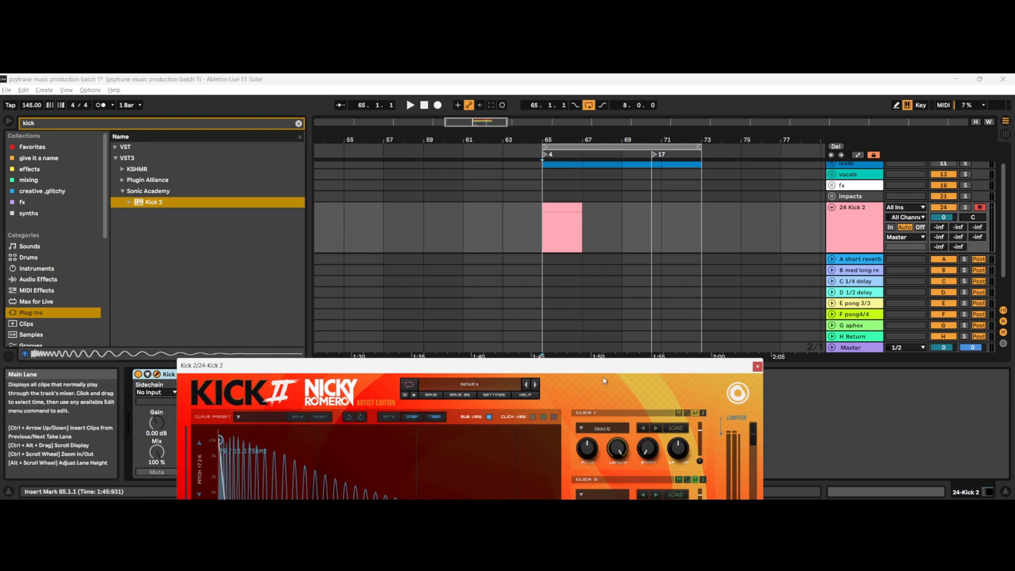
left_click_drag(605, 366, 679, 125)
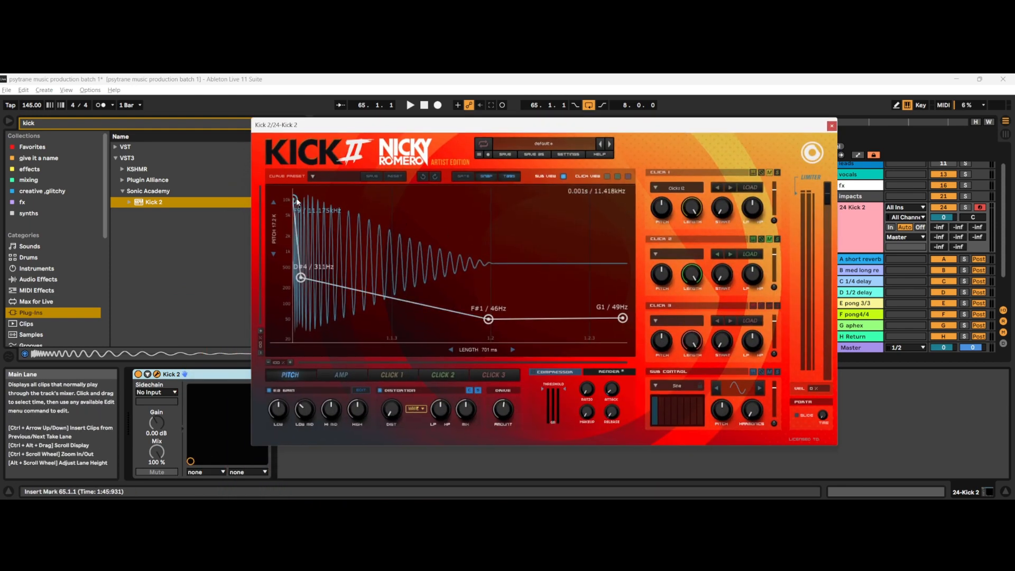
mouse_move(297, 202)
left_mouse_down()
mouse_move(298, 232)
mouse_move(296, 211)
left_mouse_up()
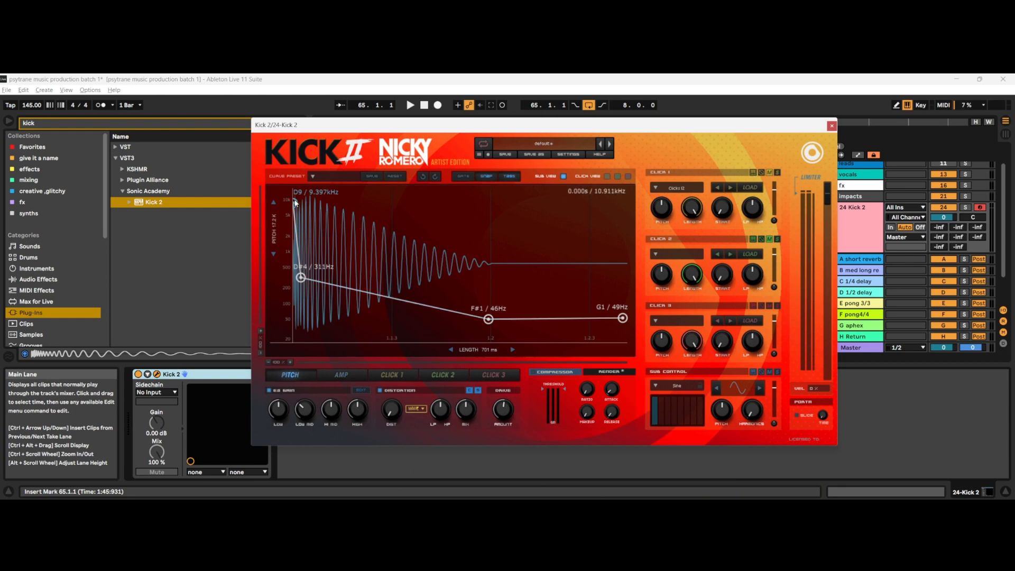
mouse_move(295, 202)
left_mouse_down()
mouse_move(300, 223)
mouse_move(302, 197)
left_mouse_up()
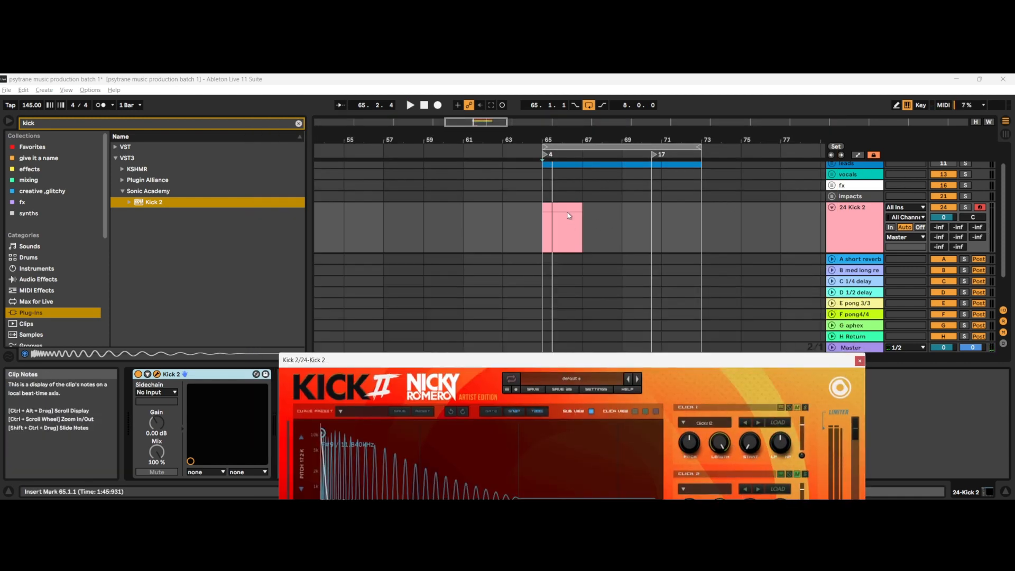
Step: Open the MIDI clip on track 24 in the note editor and set a fixed 1/4 grid, moving the Kick 2 window clear of the notes
double_click(567, 207)
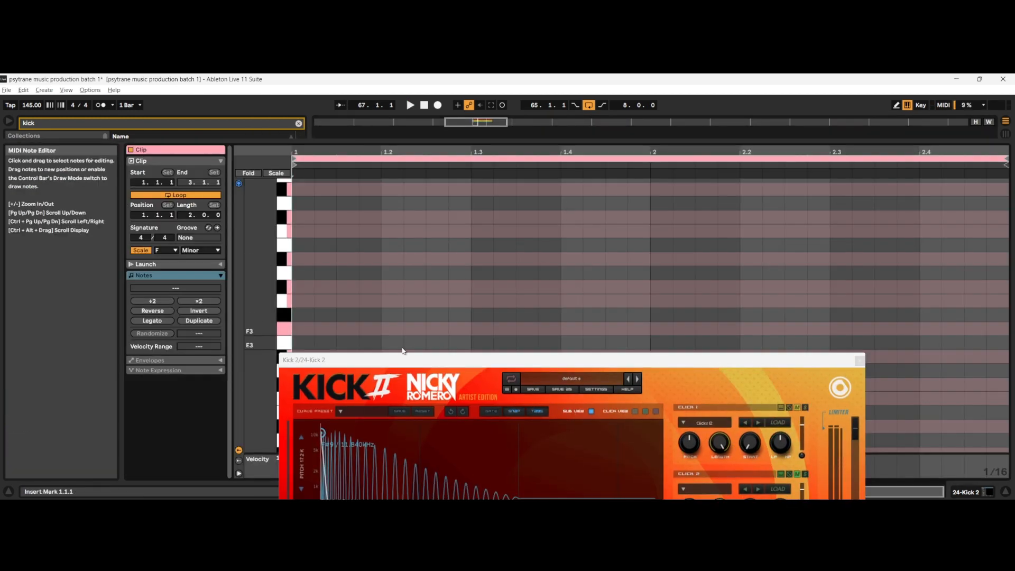
left_click_drag(403, 173, 448, 173)
right_click(385, 330)
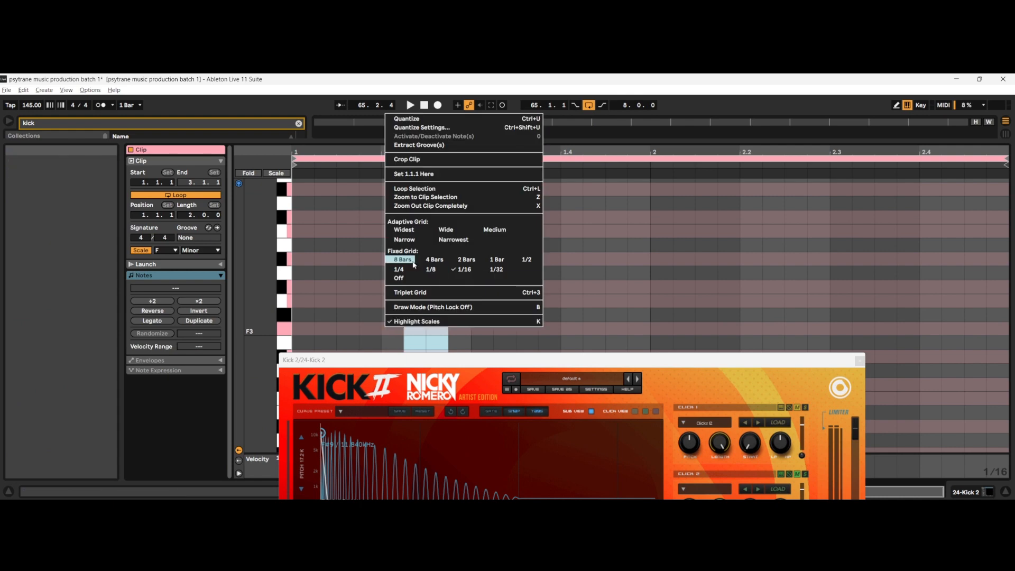
left_click(400, 271)
left_click_drag(367, 361, 383, 421)
scroll(275, 360, "down", 4)
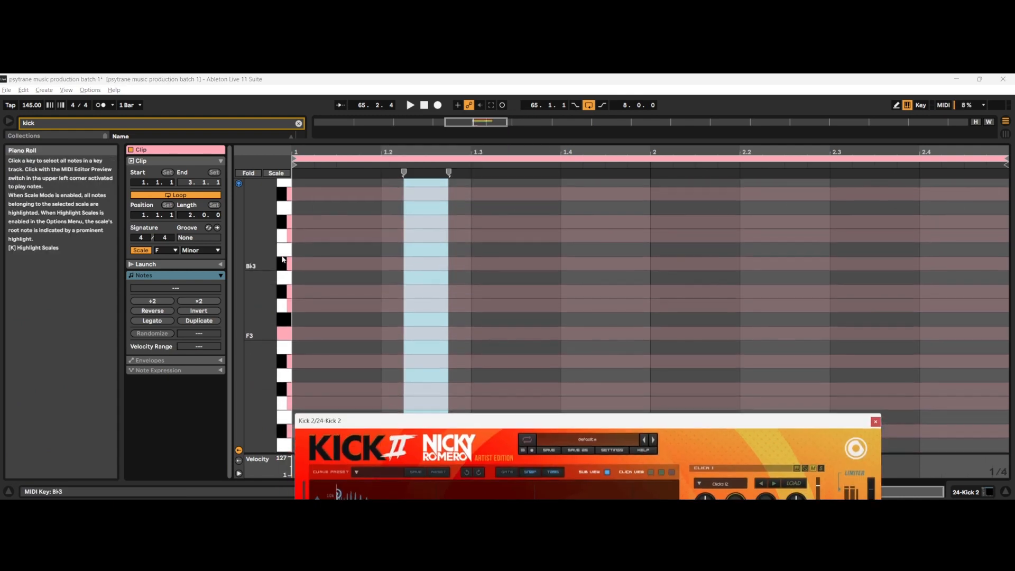
Step: Fill the two-bar clip with C3 quarter notes on every beat
scroll(282, 355, "down", 3)
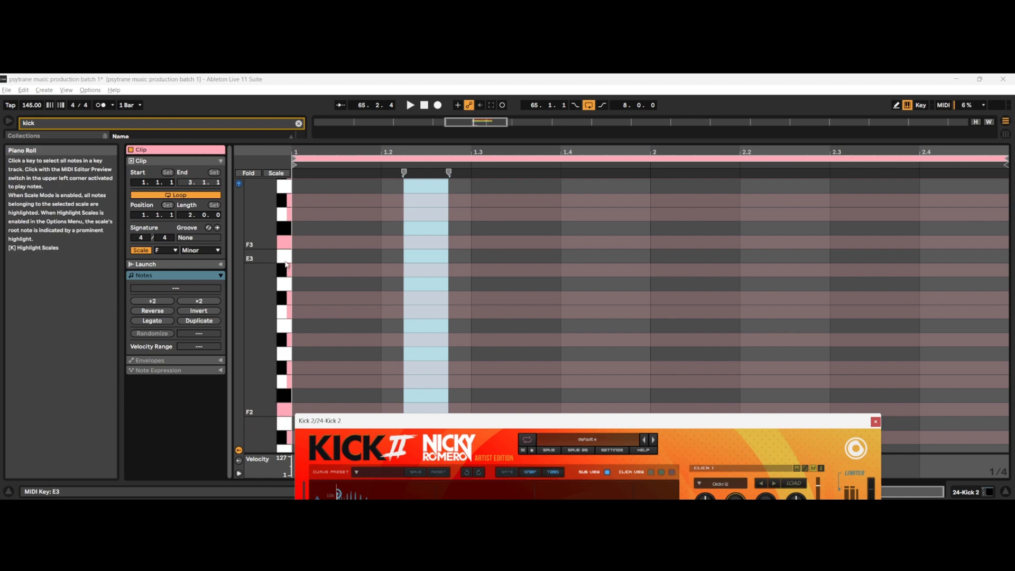
double_click(322, 312)
key("ctrl+d")
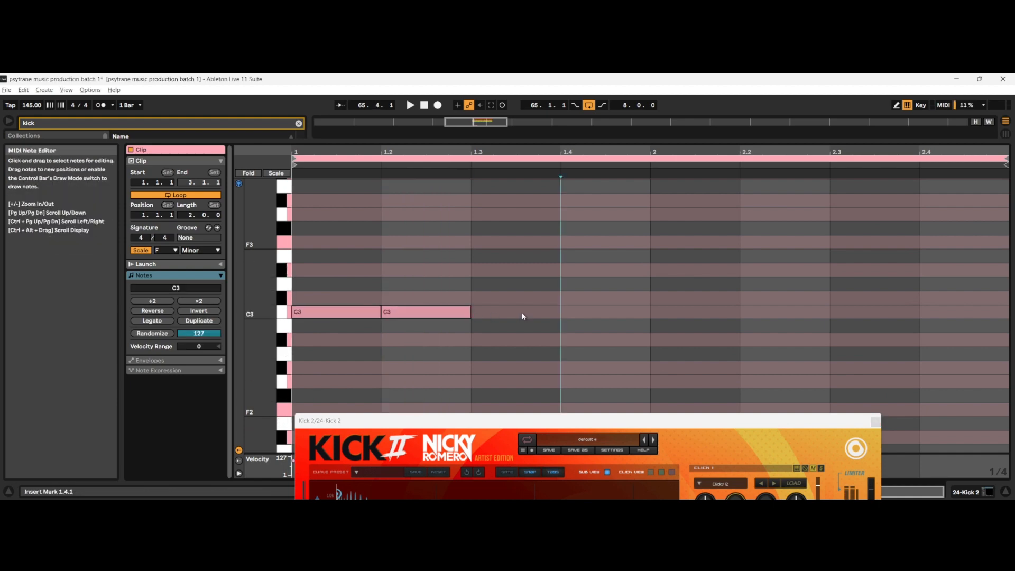
key("ctrl+d")
key("ctrl+d")
left_click(692, 317)
double_click(692, 313)
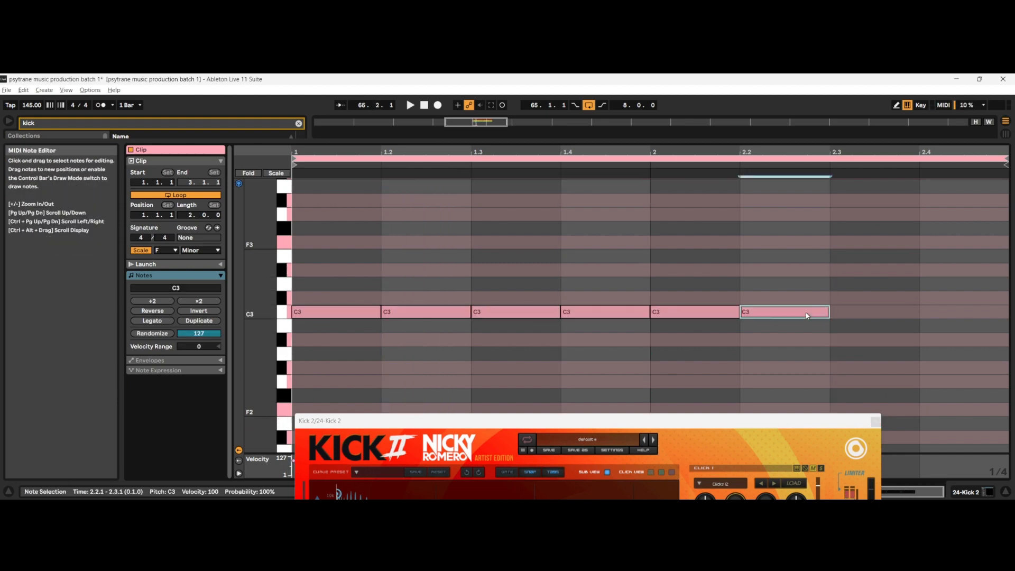
key("ctrl+d")
key("ctrl+d")
double_click(958, 311)
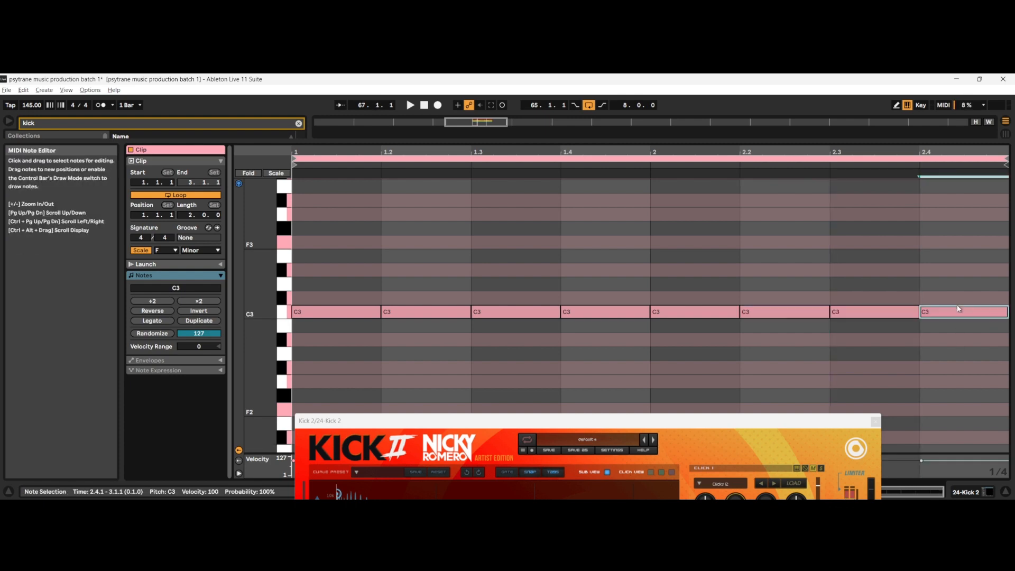
Step: Hide the note editor and duplicate the Kick 2 clip three times to fill bars 65 to 73
left_click(1006, 491)
left_click_drag(716, 419, 713, 344)
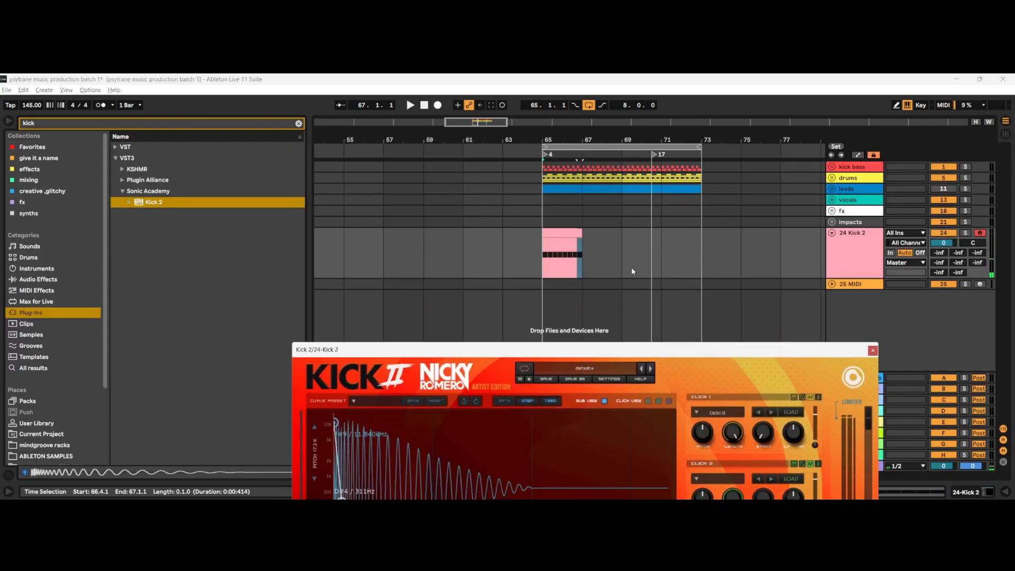
left_click(580, 236)
key("ctrl+d")
key("ctrl+d")
key("ctrl+d")
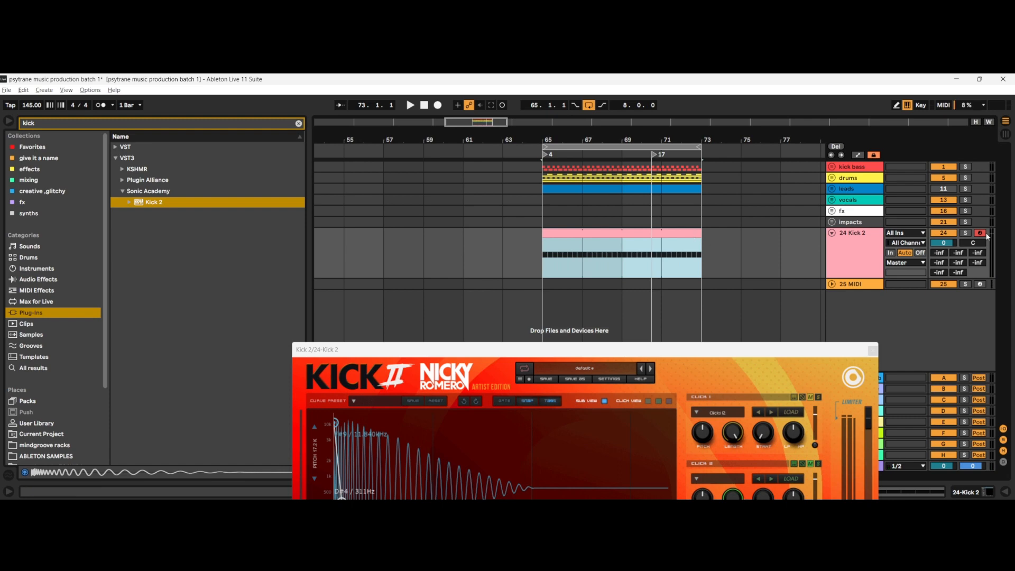
Step: Solo track 24, bring the whole Kick 2 window into view and play the loop
left_click(968, 233)
left_click_drag(709, 350, 724, 140)
key("space")
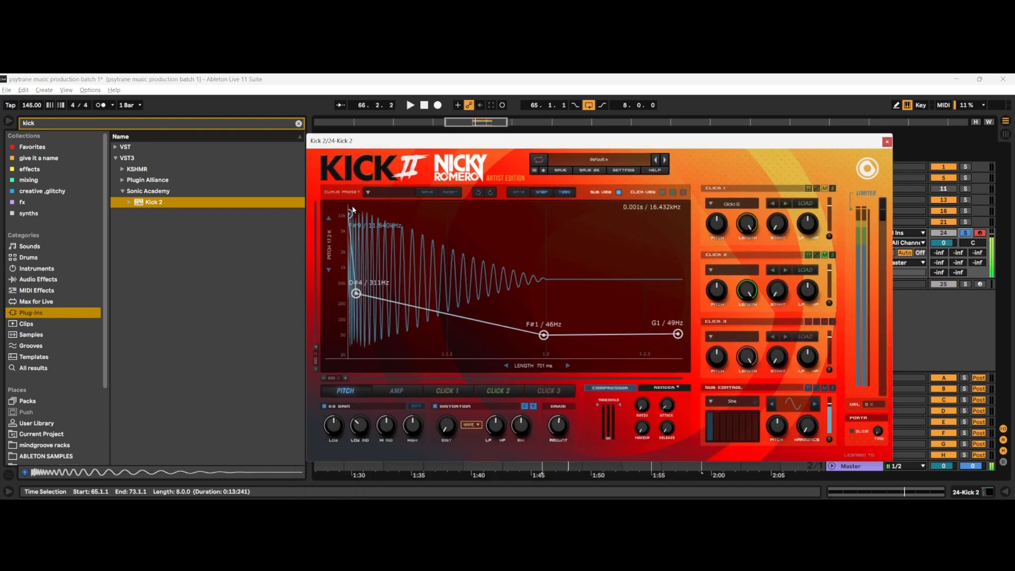
Step: Lower the pitch envelope's starting pitch to about 5.59 kHz and audition the kick
left_click_drag(350, 217, 350, 207)
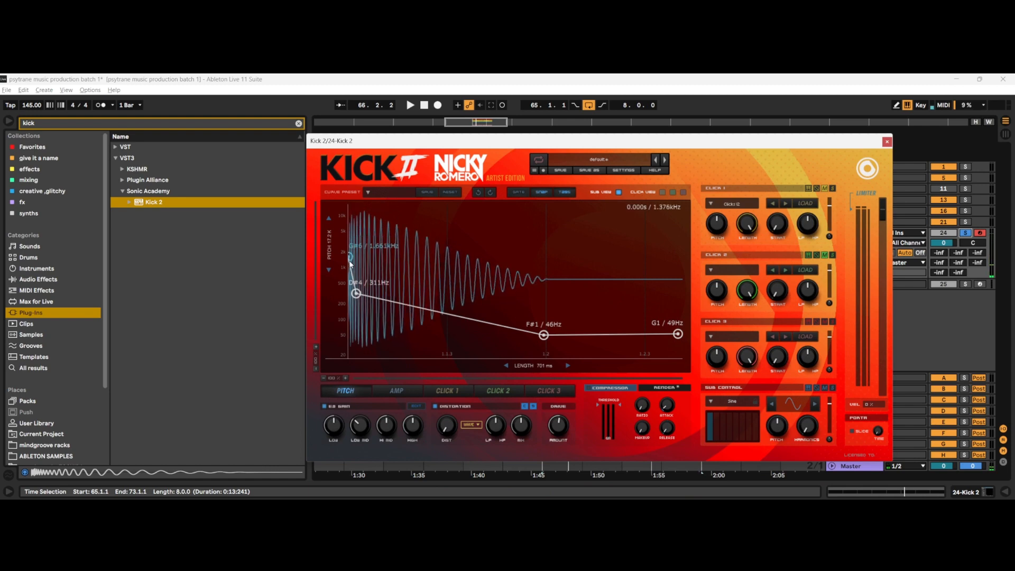
key("space")
mouse_move(351, 224)
left_mouse_down()
mouse_move(344, 284)
mouse_move(349, 236)
left_mouse_up()
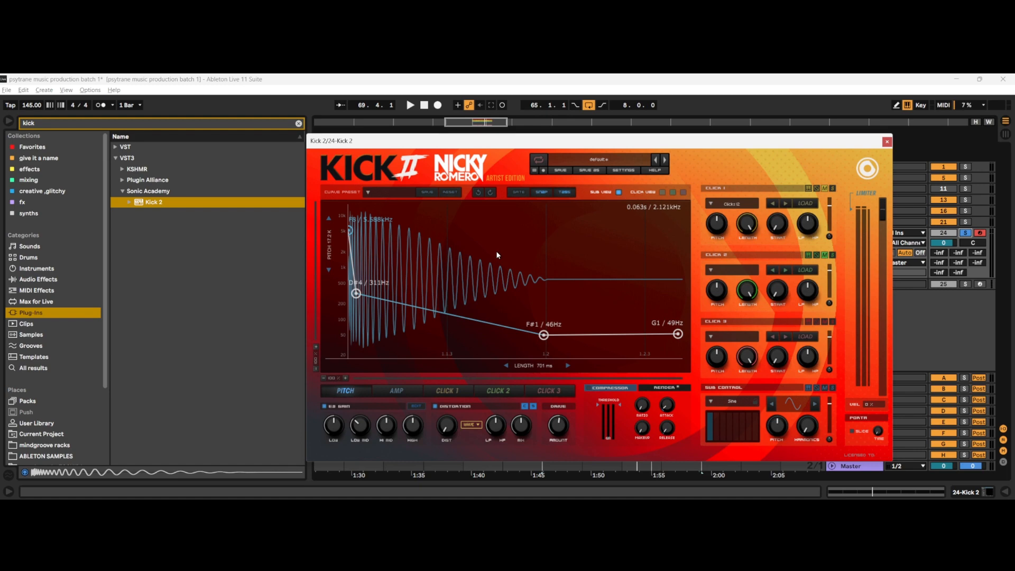
key("space")
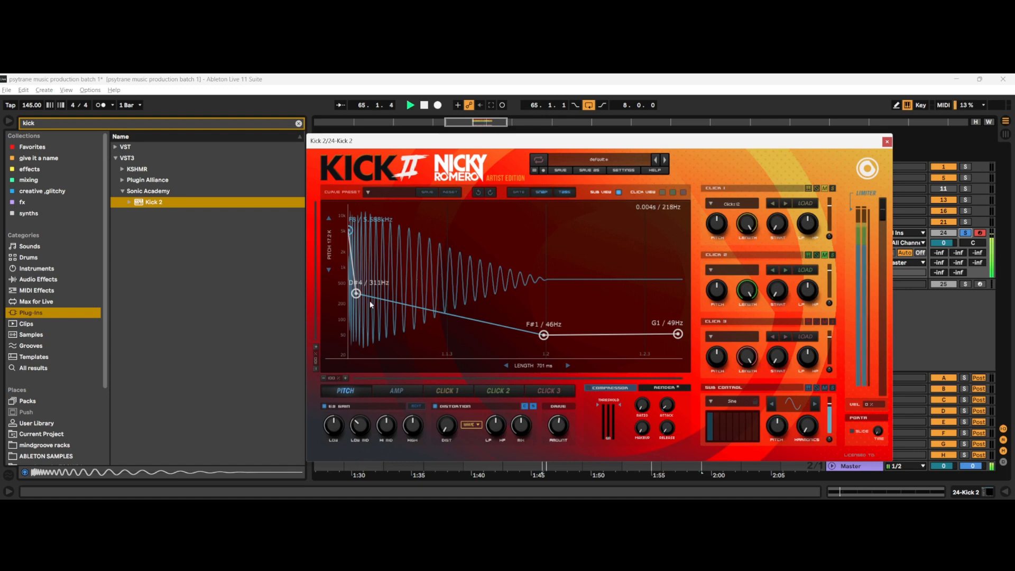
key("space")
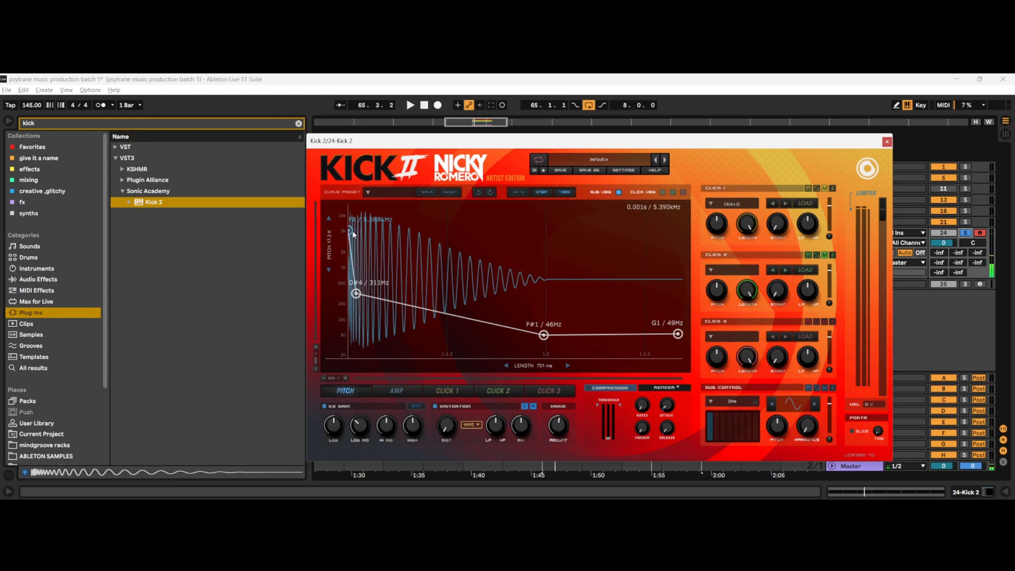
Step: Try the second pitch point further from the start at about 932 Hz and audition the kick
left_click_drag(356, 293, 435, 269)
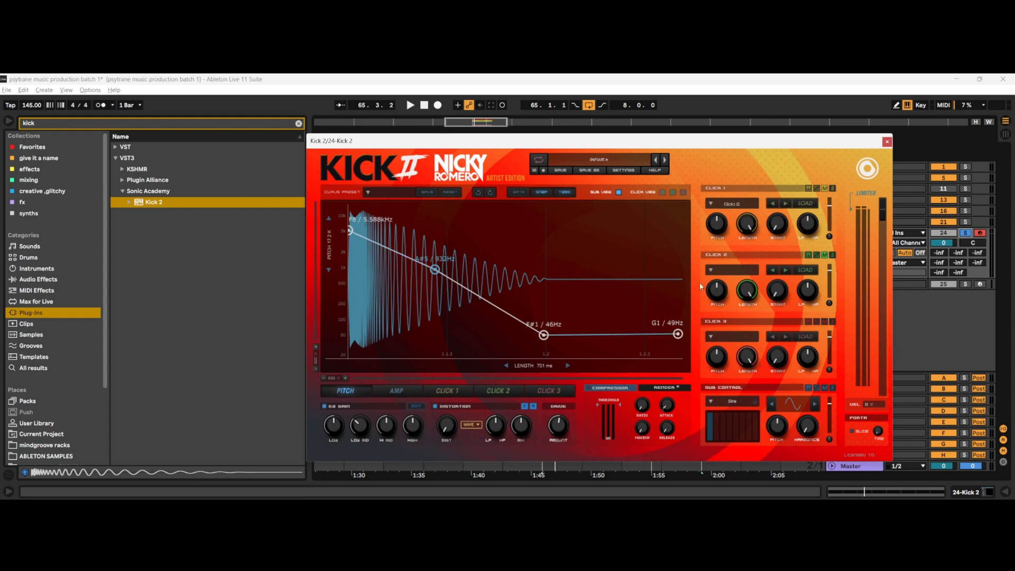
key("space")
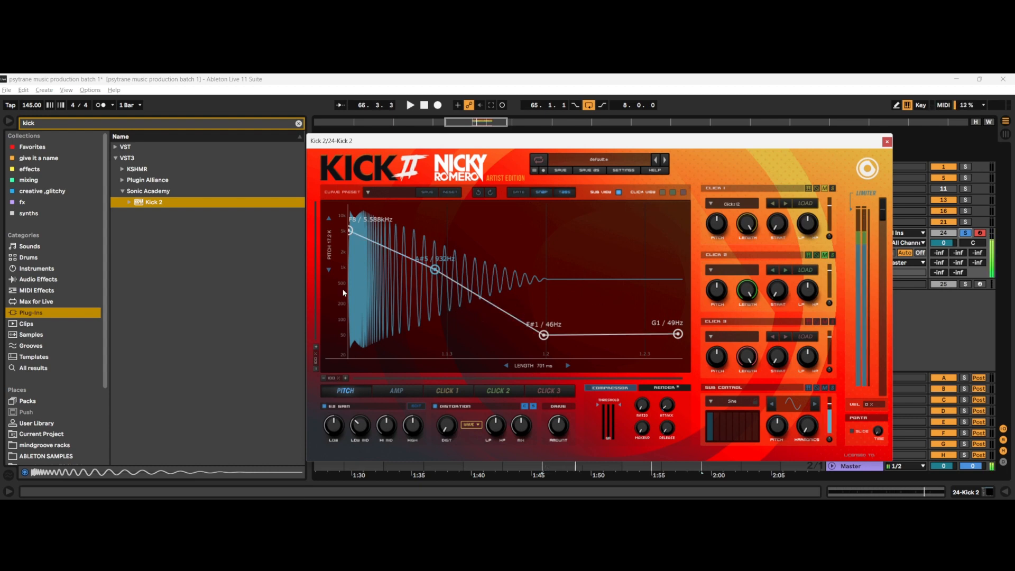
key("space")
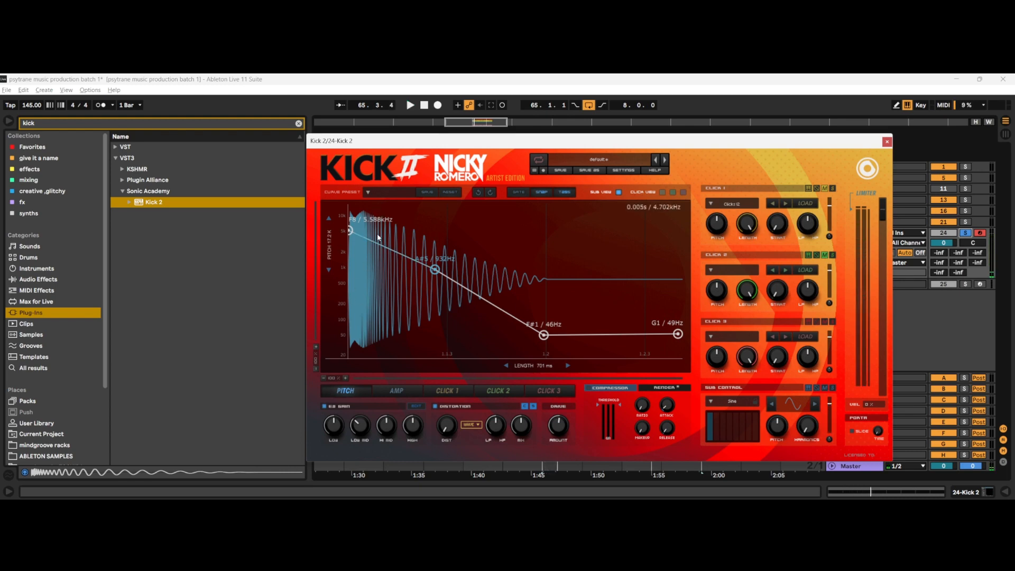
key("space")
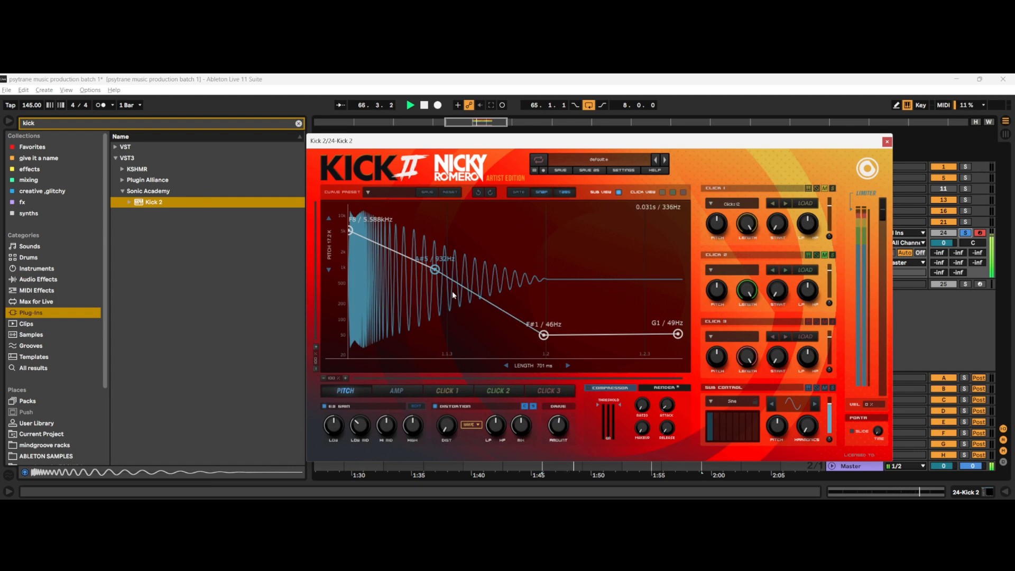
key("space")
Step: Try the second pitch point directly above the third at about 4.98 kHz and nearer the start at about 554 Hz, auditioning both
left_click_drag(438, 274, 552, 233)
key("space")
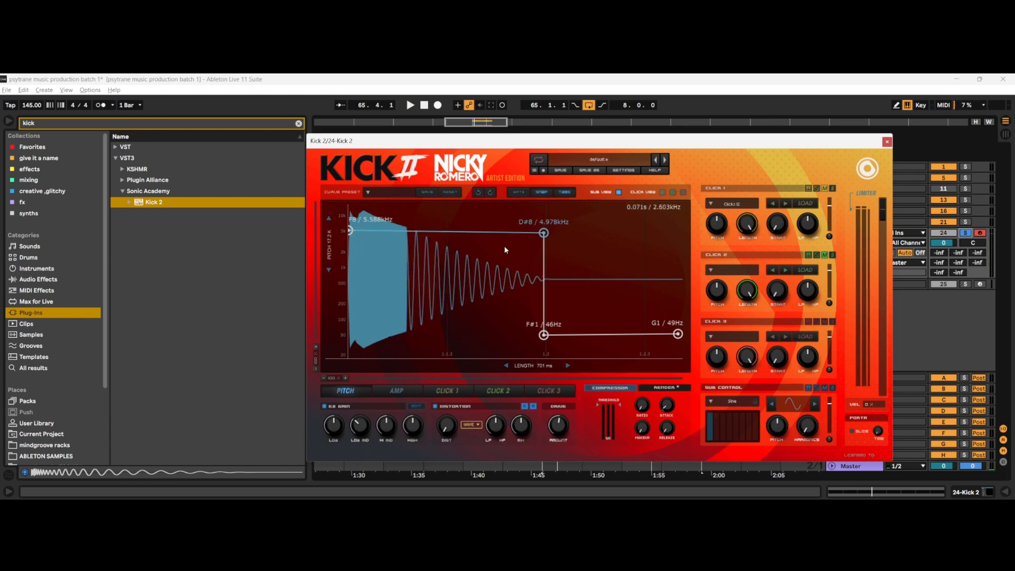
left_click_drag(542, 236, 384, 286)
key("space")
key("space")
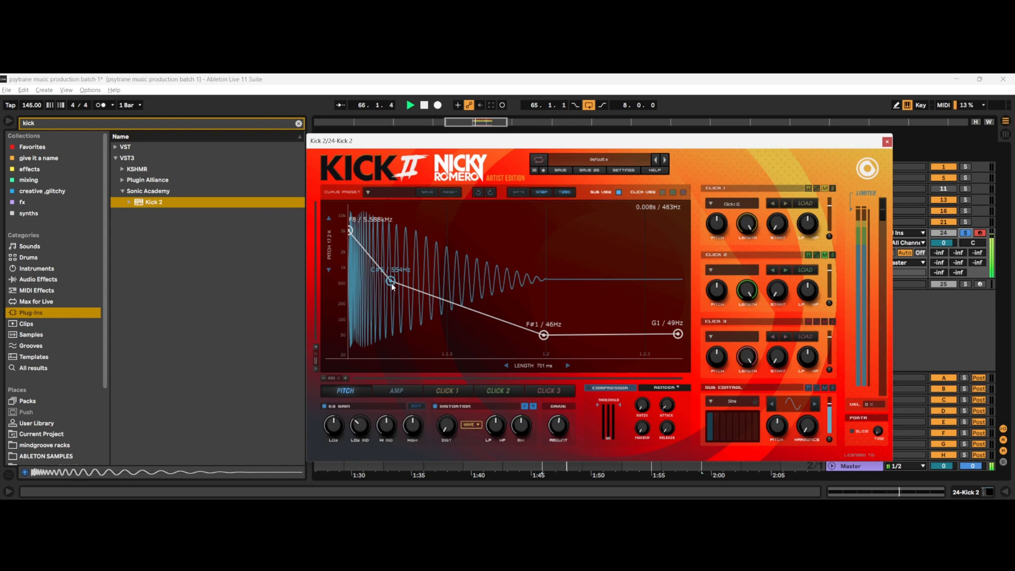
key("space")
Step: Lower the second pitch point to about 175 Hz, slightly closer to the start, and audition the kick
left_click_drag(393, 286, 383, 311)
key("space")
key("space")
key("space")
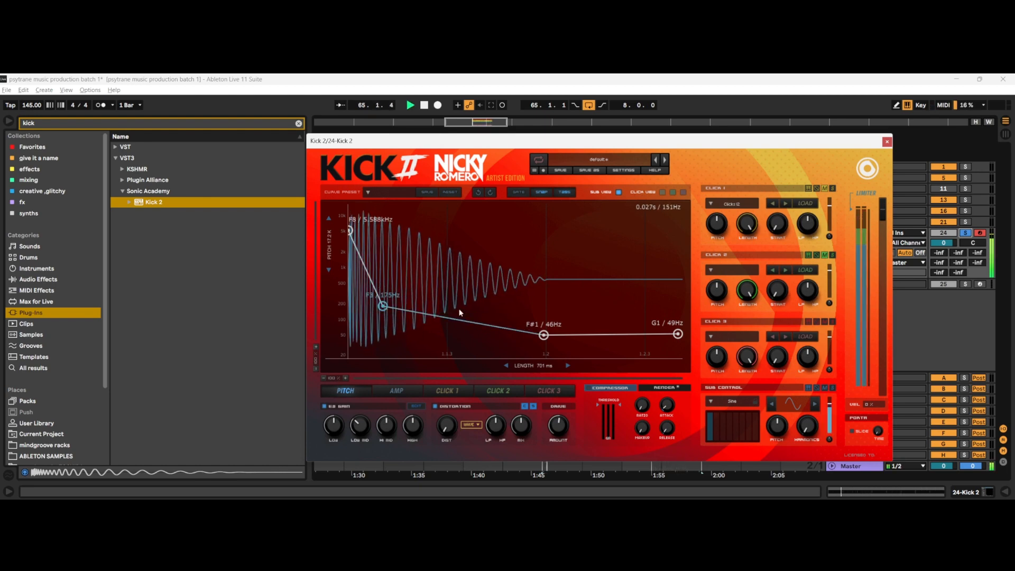
Step: Lower the third pitch point to about 33 Hz and the end point to about 24 Hz, auditioning the loop
mouse_move(544, 337)
left_mouse_down()
mouse_move(530, 193)
mouse_move(527, 347)
mouse_move(539, 322)
mouse_move(535, 280)
mouse_move(536, 348)
left_mouse_up()
key("space")
key("space")
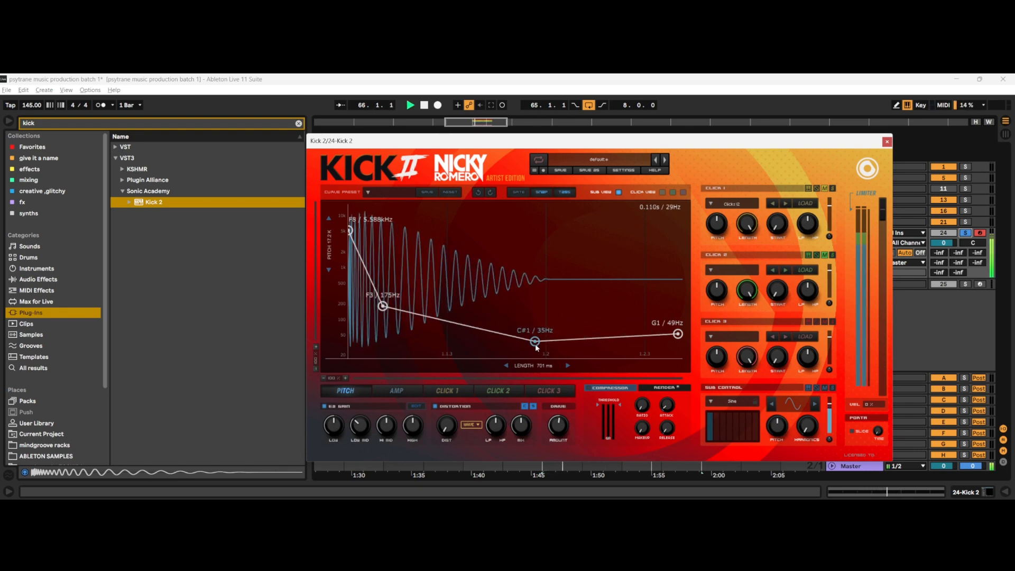
mouse_move(536, 347)
left_mouse_down()
mouse_move(538, 319)
mouse_move(536, 350)
left_mouse_up()
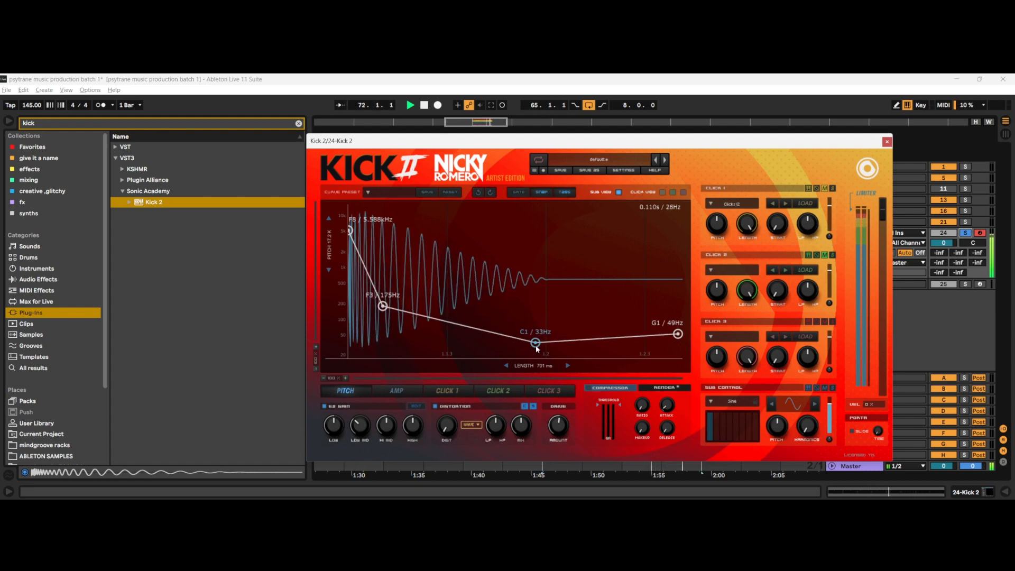
key("space")
left_click_drag(678, 333, 690, 354)
key("space")
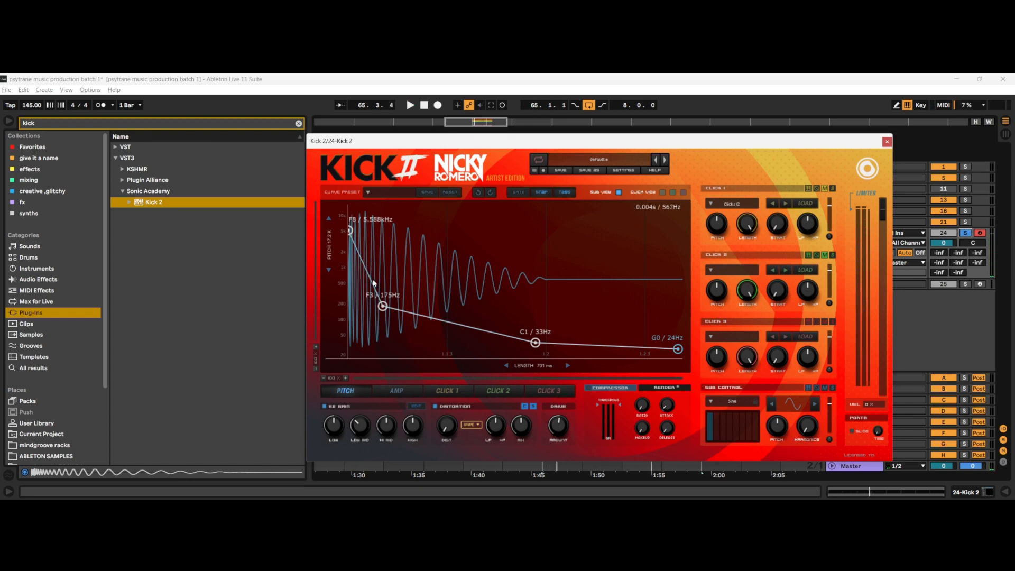
Step: Add a pitch point at about 659 Hz between the start and the 175 Hz point
double_click(365, 267)
left_click_drag(367, 271, 358, 296)
mouse_move(359, 296)
left_mouse_down()
mouse_move(376, 271)
mouse_move(363, 293)
mouse_move(358, 259)
mouse_move(381, 268)
mouse_move(382, 288)
mouse_move(365, 276)
mouse_move(373, 281)
left_mouse_up()
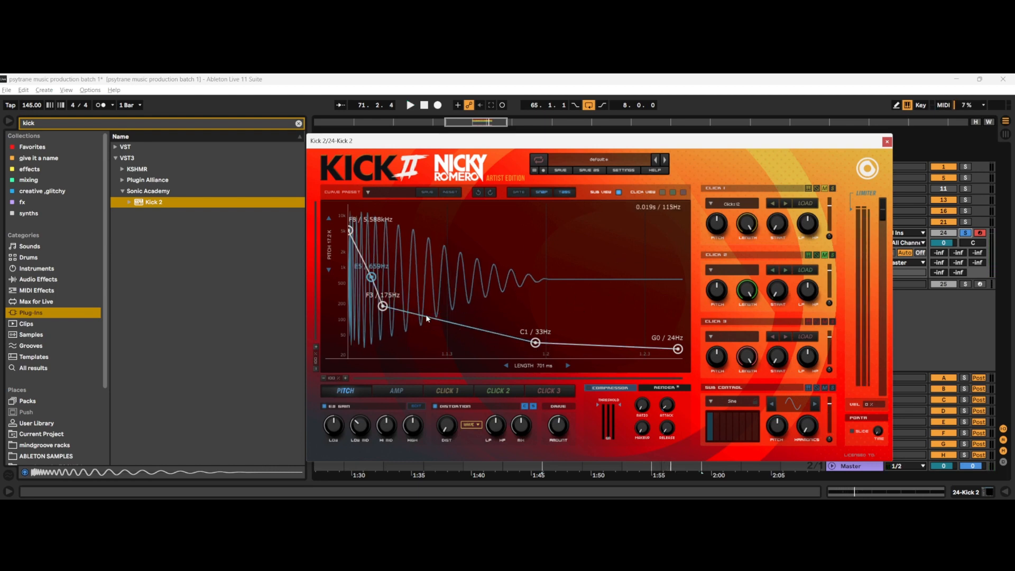
Step: Bend the pitch curve slightly between the 175 Hz and 33 Hz points while auditioning the kick
key("space")
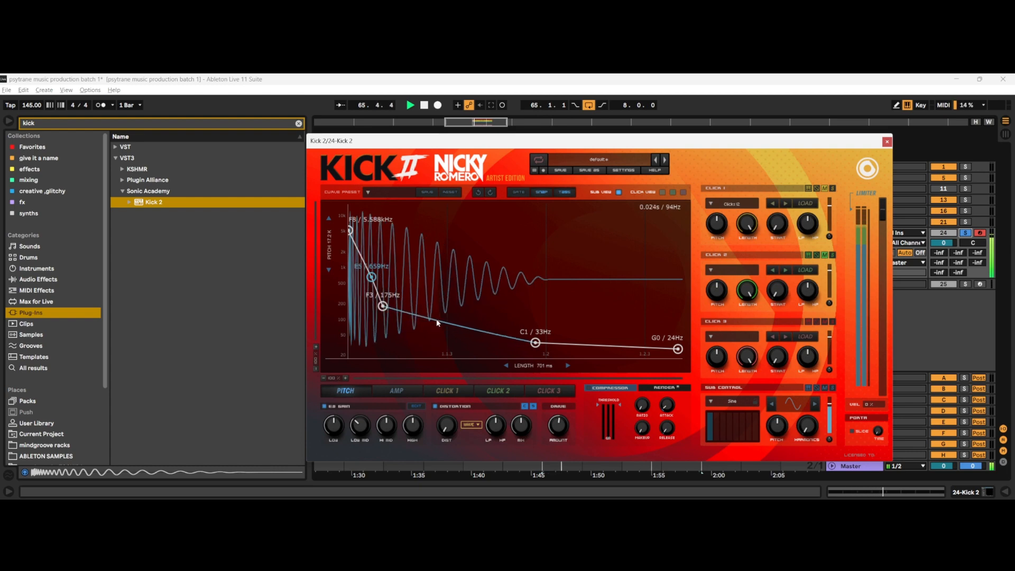
key("space")
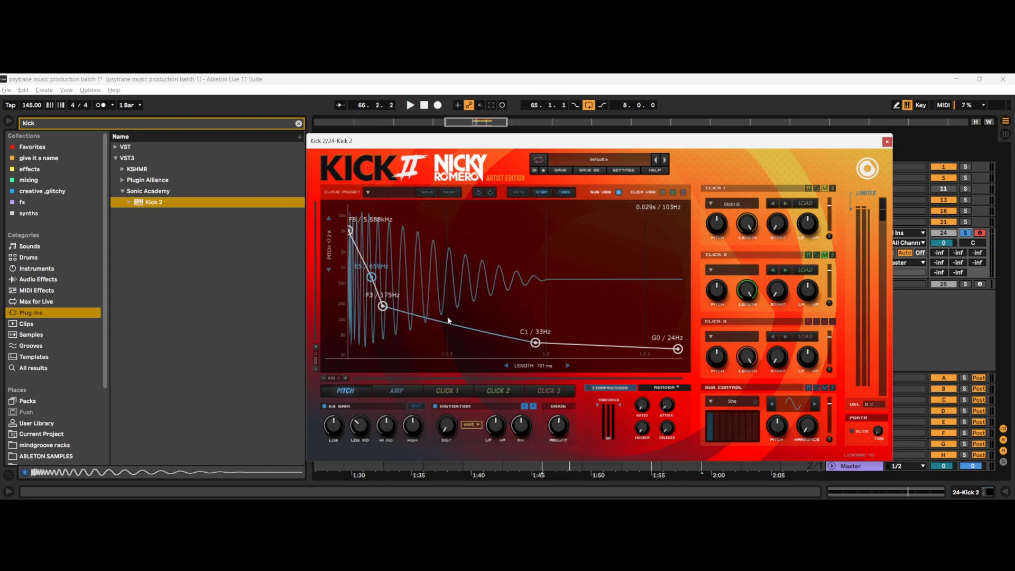
left_click_drag(447, 322, 430, 298)
key("space")
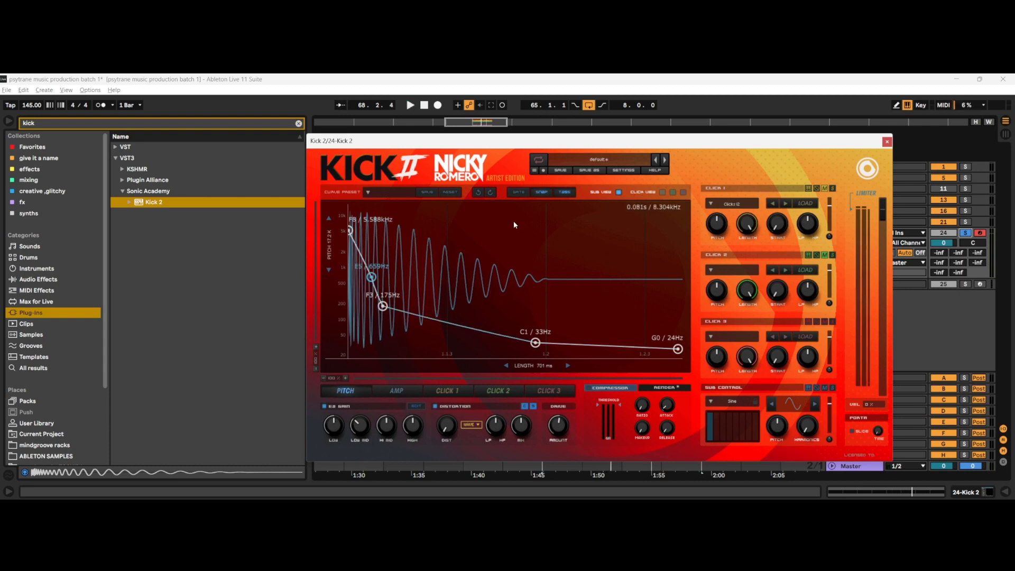
Step: Raise the starting pitch to about 7.04 kHz while playing the loop
key("space")
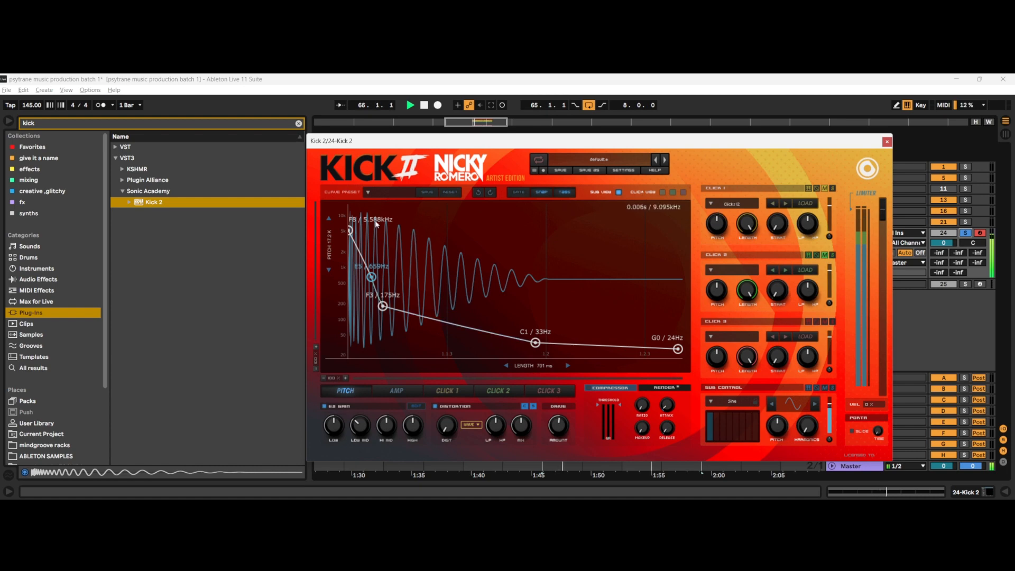
left_click_drag(350, 231, 352, 229)
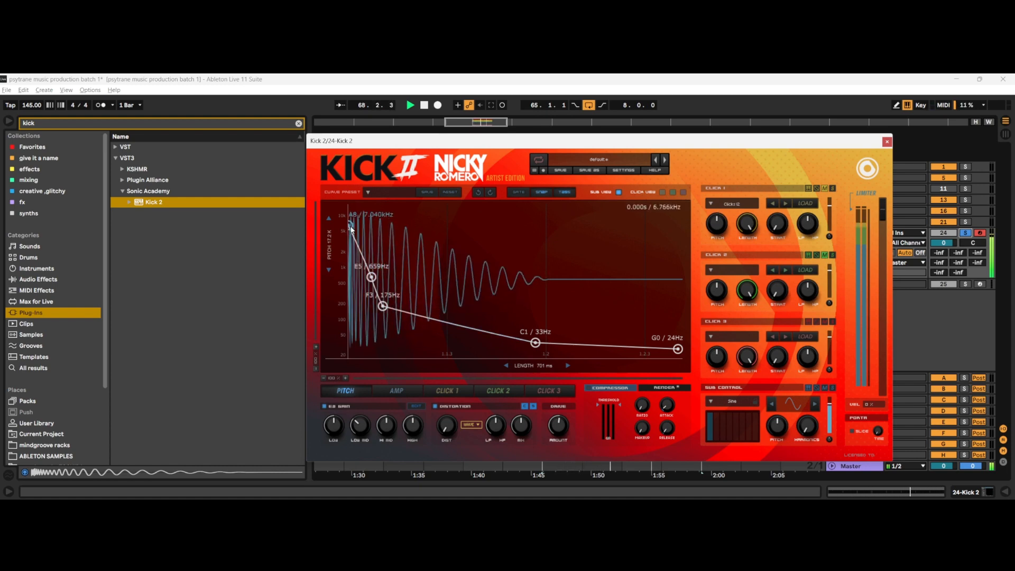
key("space")
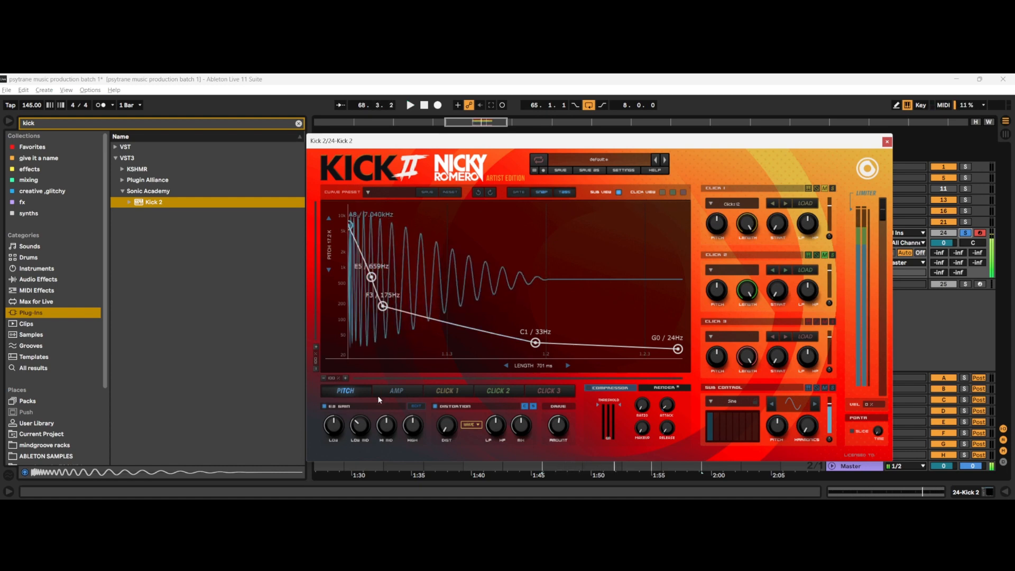
Step: In the amplitude envelope, move the first peak to the very start at 1.00 and lower the following point to about 0.48
left_click(407, 396)
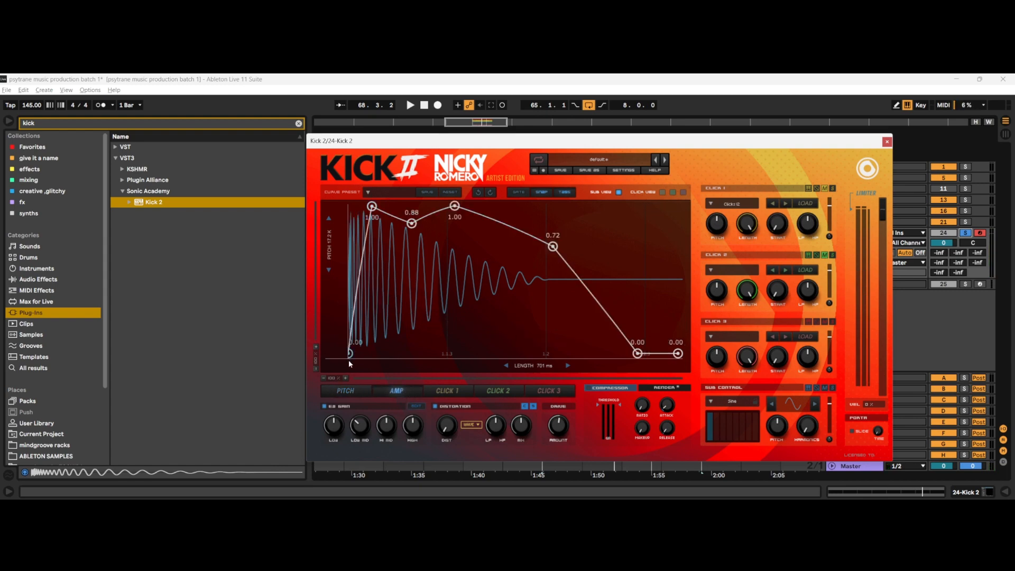
mouse_move(372, 205)
left_mouse_down()
mouse_move(385, 201)
mouse_move(354, 210)
left_mouse_up()
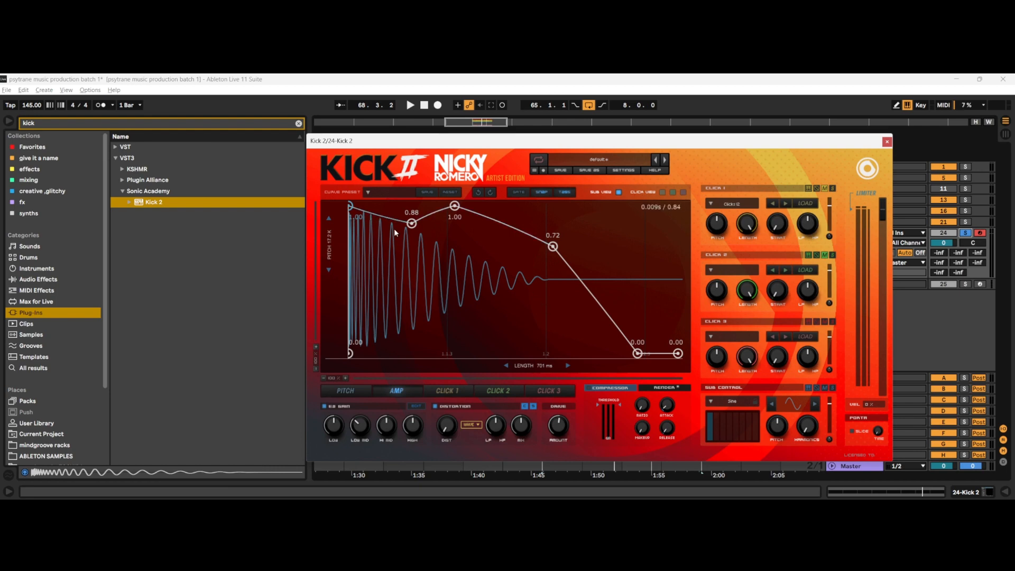
left_click_drag(411, 224, 395, 284)
mouse_move(350, 206)
left_mouse_down()
mouse_move(408, 214)
mouse_move(357, 193)
mouse_move(286, 198)
mouse_move(354, 196)
mouse_move(338, 213)
left_mouse_up()
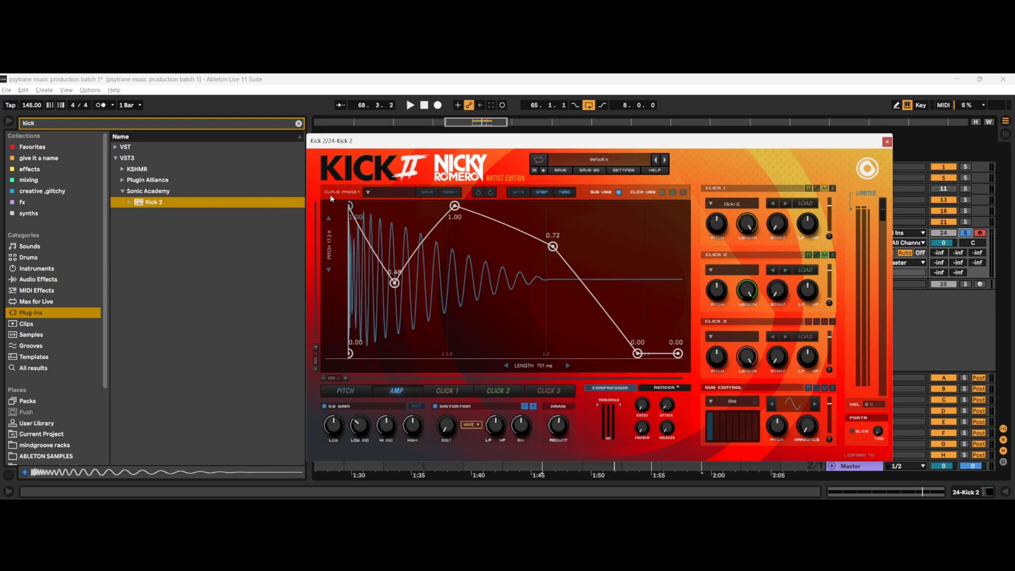
Step: Try the first amplitude peak just before the dip at about 0.71 and back at the start at about 0.96, auditioning both
left_click_drag(351, 210, 385, 258)
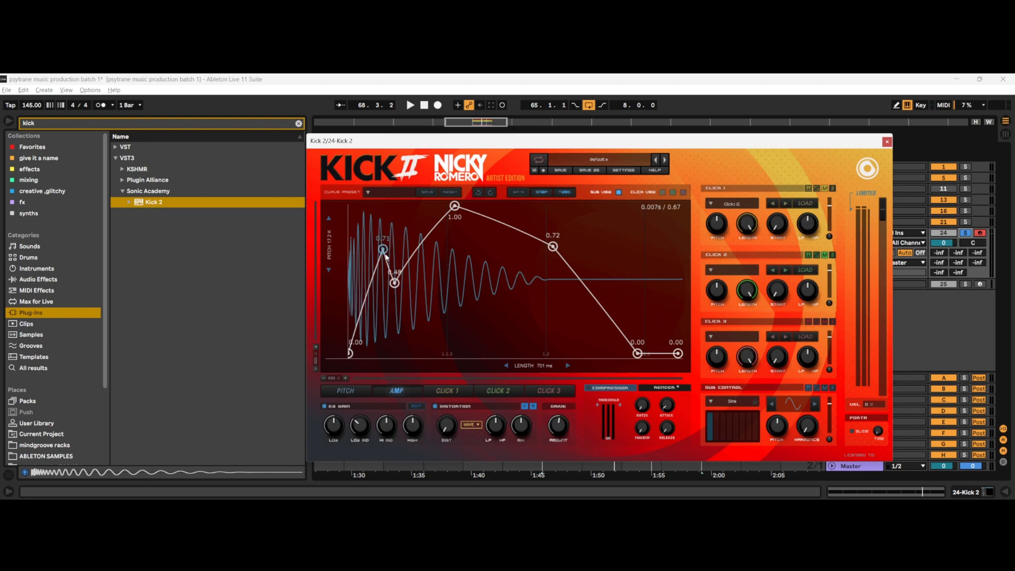
key("space")
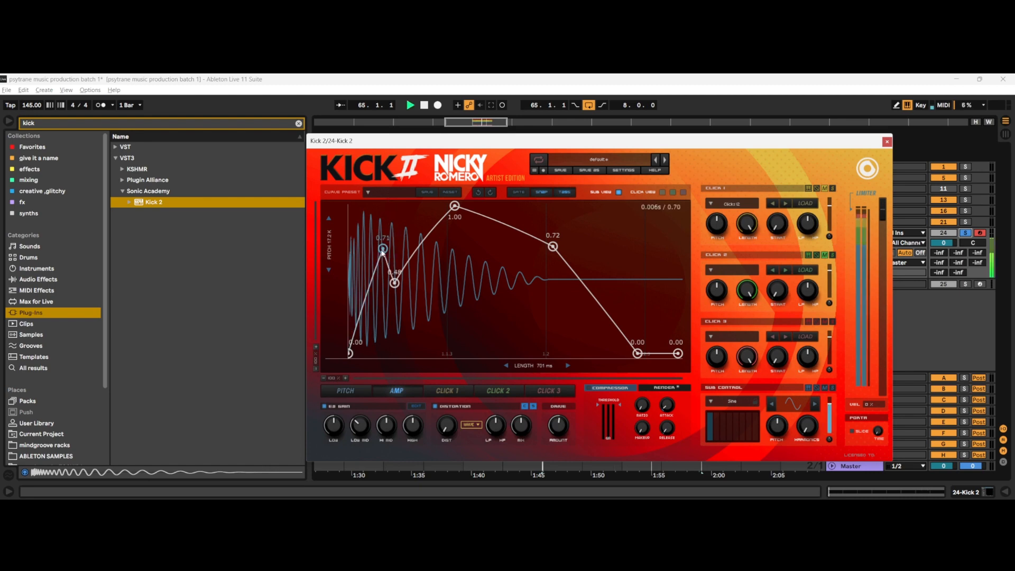
left_click_drag(383, 251, 333, 212)
key("space")
Step: Lower the amplitude dip to about 0.30 and move the first peak just before it at about 0.72, auditioning the kick
left_click_drag(396, 286, 390, 309)
key("space")
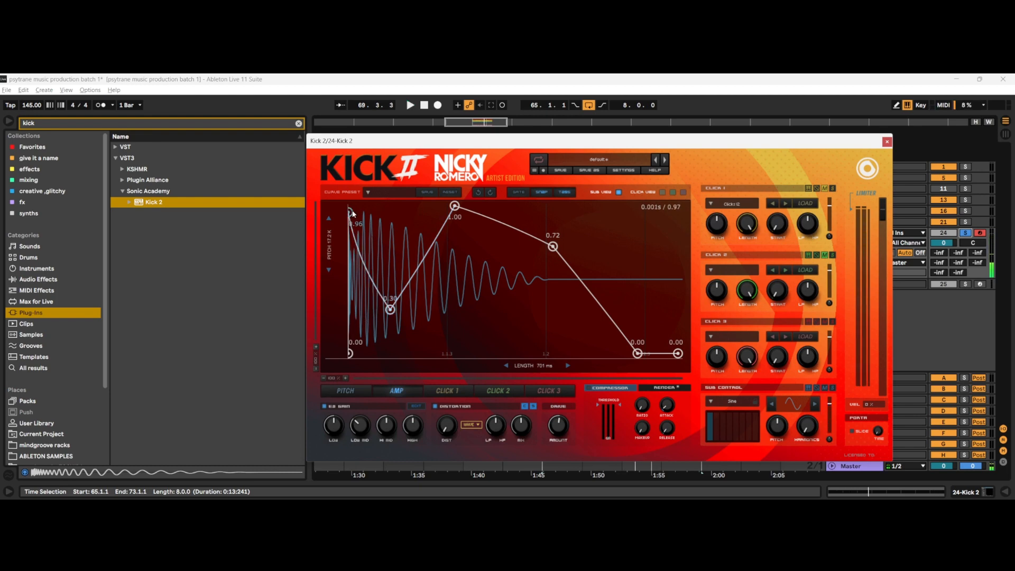
left_click_drag(352, 213, 385, 251)
key("space")
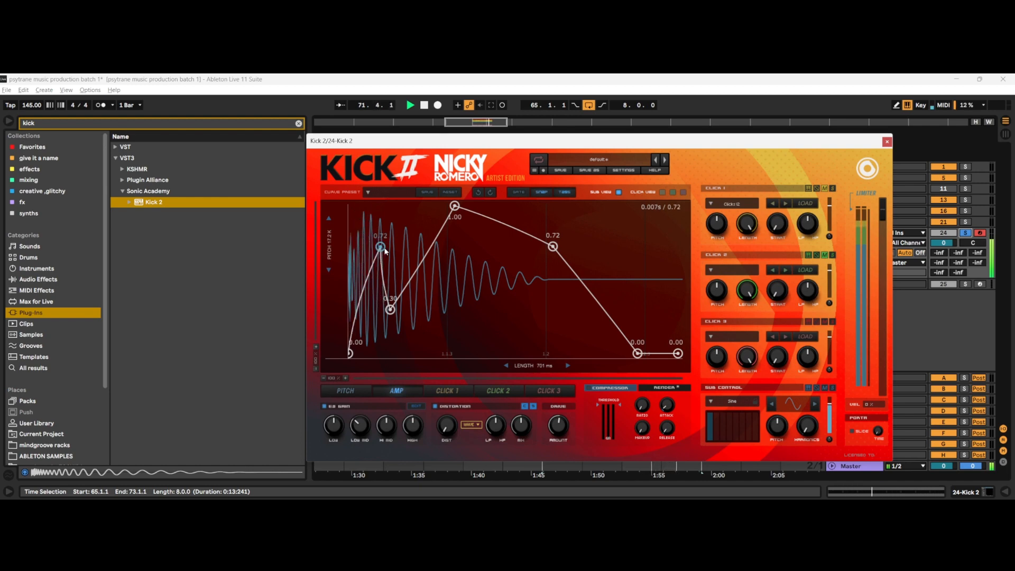
Step: In the pitch envelope, lower the starting pitch to about 4.19 kHz and move the second point earlier at about 415 Hz while playing the loop
left_click(345, 391)
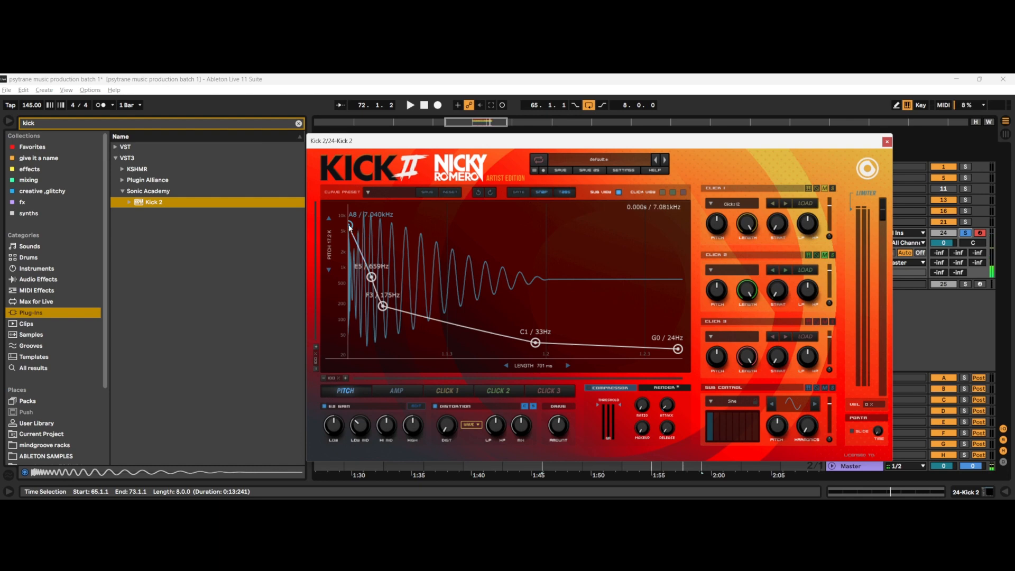
key("space")
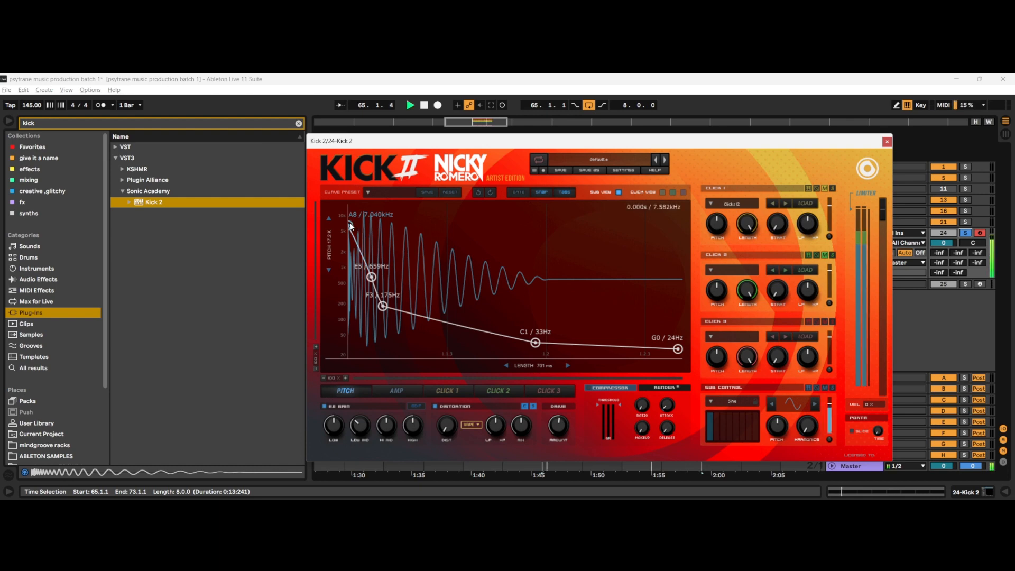
mouse_move(349, 220)
left_mouse_down()
mouse_move(353, 247)
mouse_move(353, 237)
left_mouse_up()
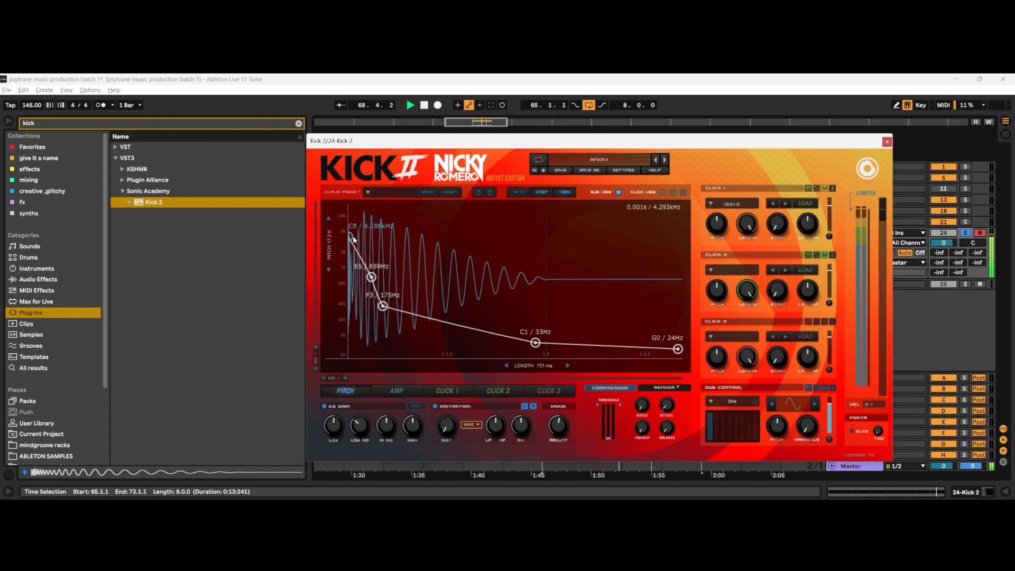
left_click_drag(378, 276, 360, 294)
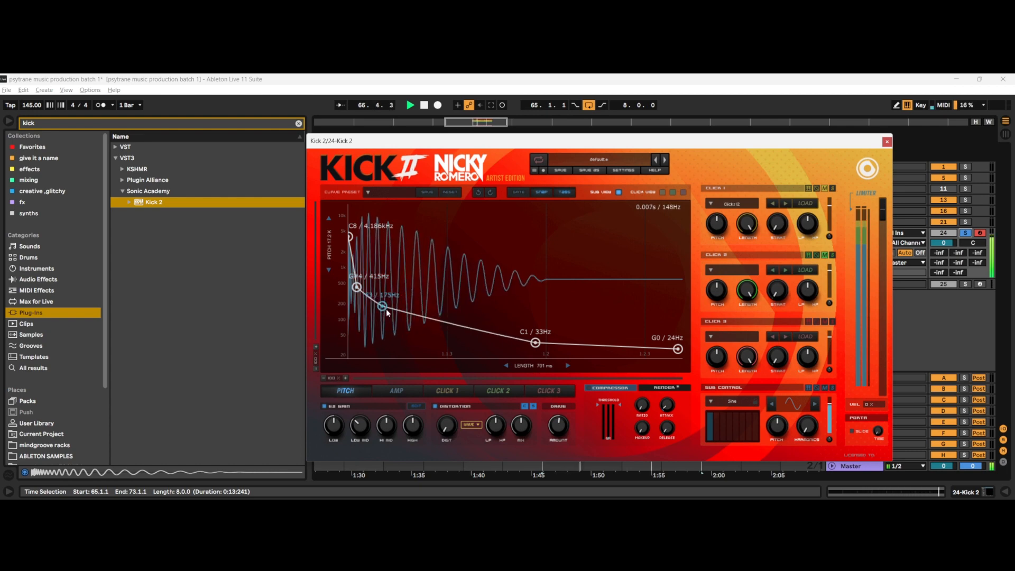
left_click_drag(357, 288, 358, 287)
Step: Set the first amplitude peak to about 0.90, then try the dip at 1.00 and lower it to about 0.32, auditioning the kick
left_click(385, 390)
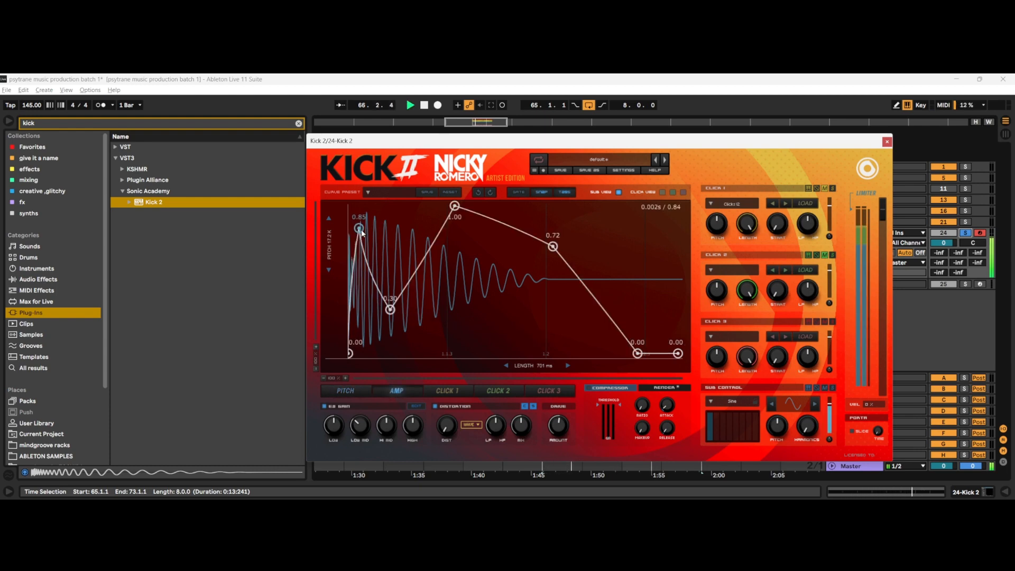
left_click_drag(361, 233, 357, 225)
left_click_drag(390, 309, 394, 201)
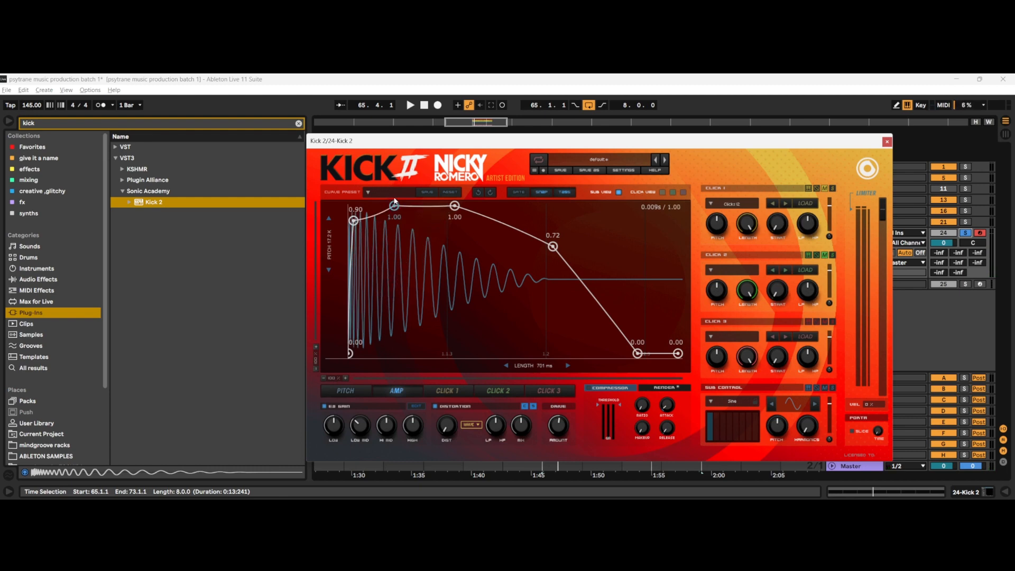
key("space")
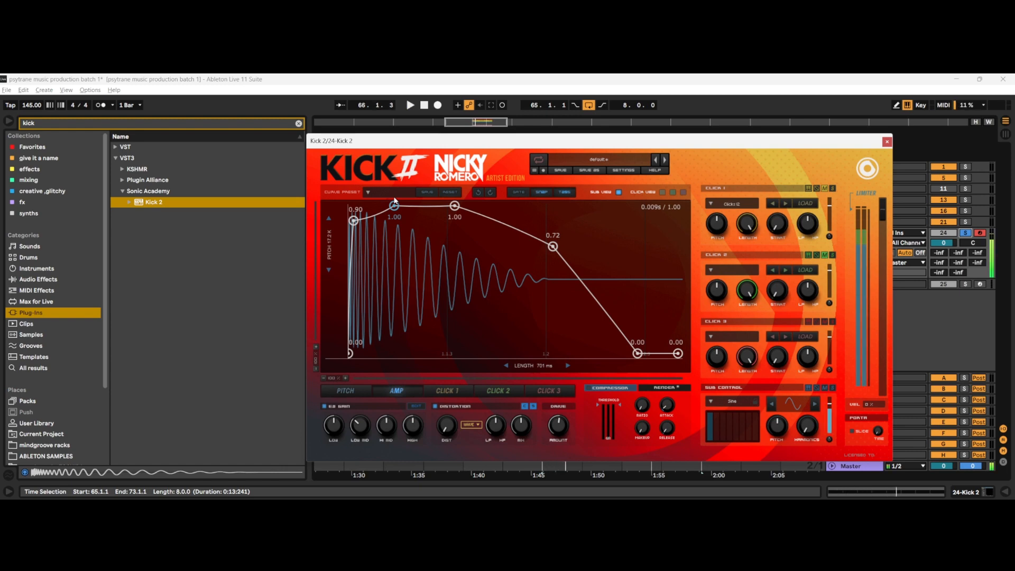
key("space")
left_click_drag(394, 201, 394, 314)
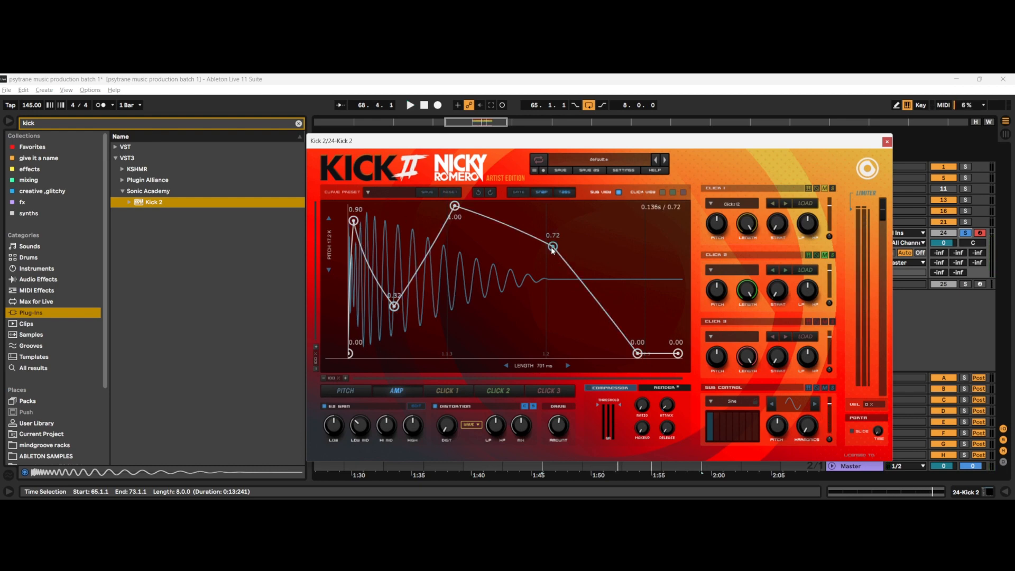
Step: Lower the middle amplitude point to about 0.52 and move the following point slightly earlier and up to about 0.87, auditioning the loop
left_click_drag(552, 250, 538, 235)
key("space")
left_click_drag(458, 206, 457, 289)
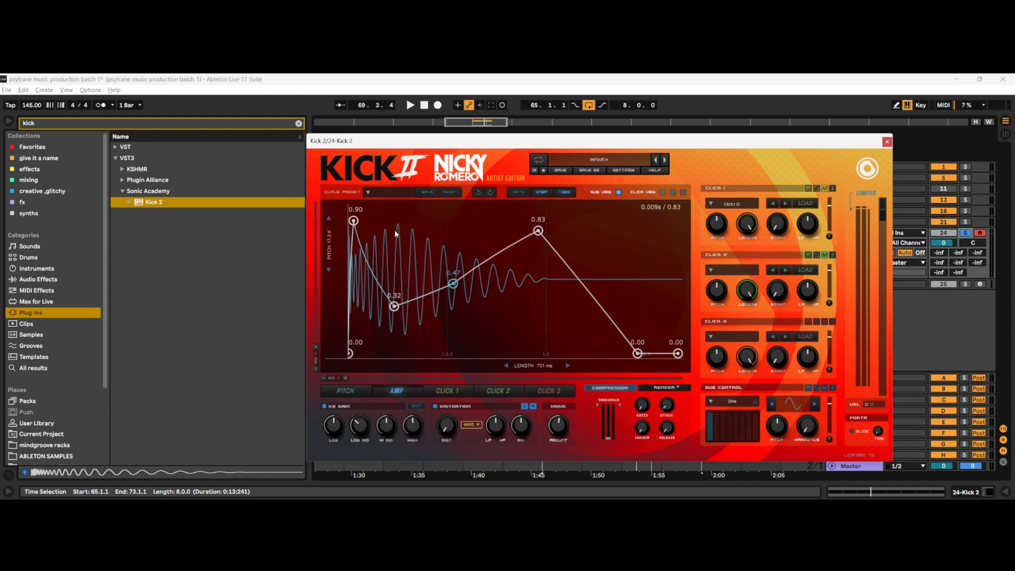
mouse_move(538, 232)
left_mouse_down()
mouse_move(522, 227)
mouse_move(531, 231)
left_mouse_up()
key("space")
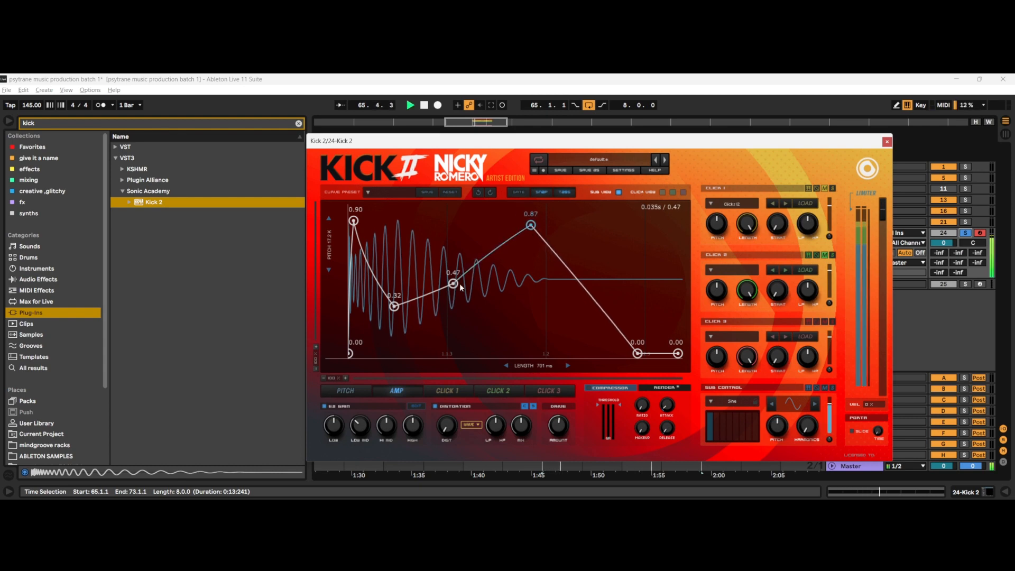
left_click_drag(460, 287, 460, 281)
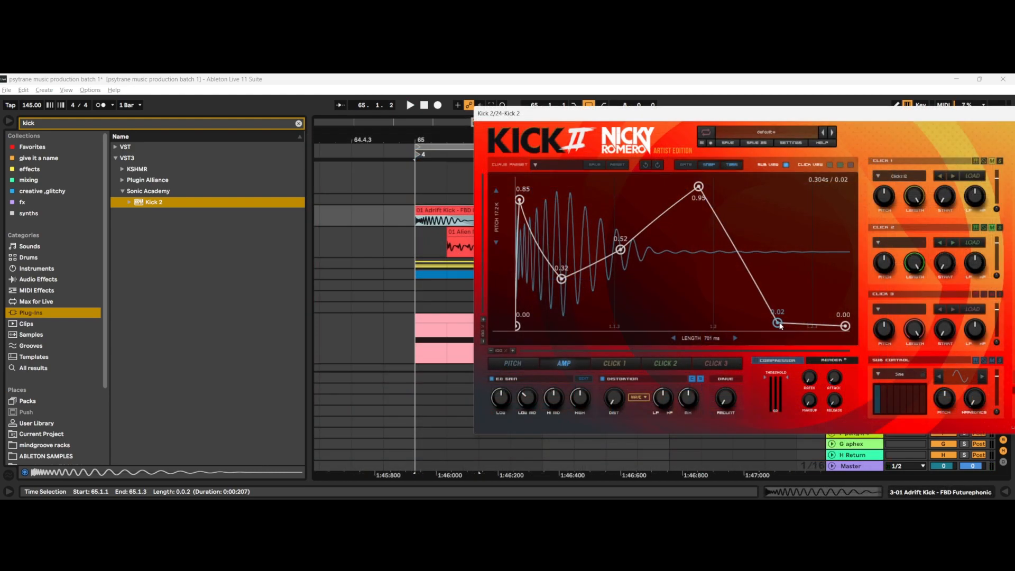
Step: Try the second-last amplitude point at about 0.09, return it to 0.00, and play the loop
mouse_move(780, 326)
left_mouse_down()
mouse_move(756, 333)
mouse_move(802, 319)
mouse_move(780, 336)
mouse_move(780, 314)
left_mouse_up()
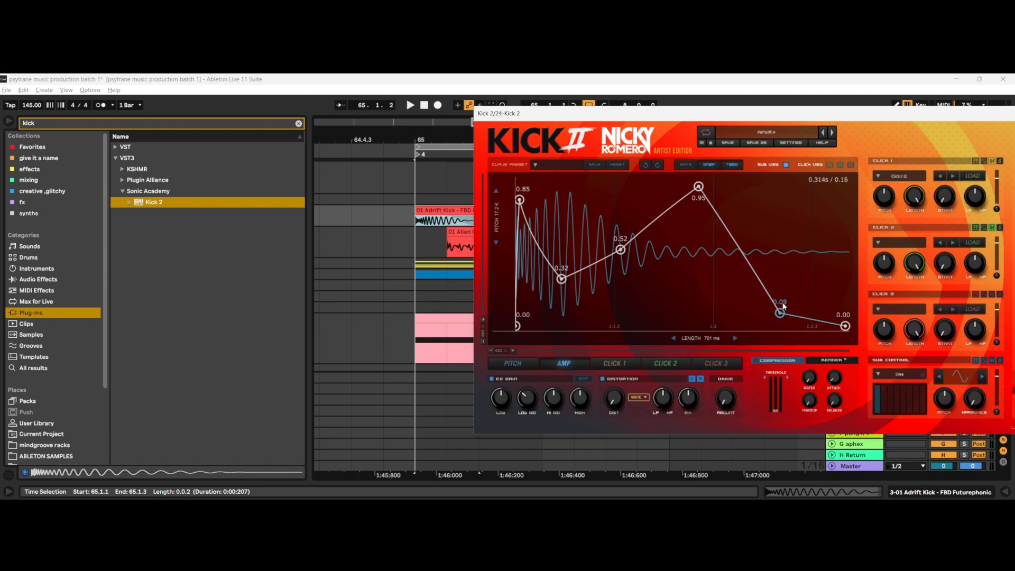
left_click_drag(780, 314, 781, 337)
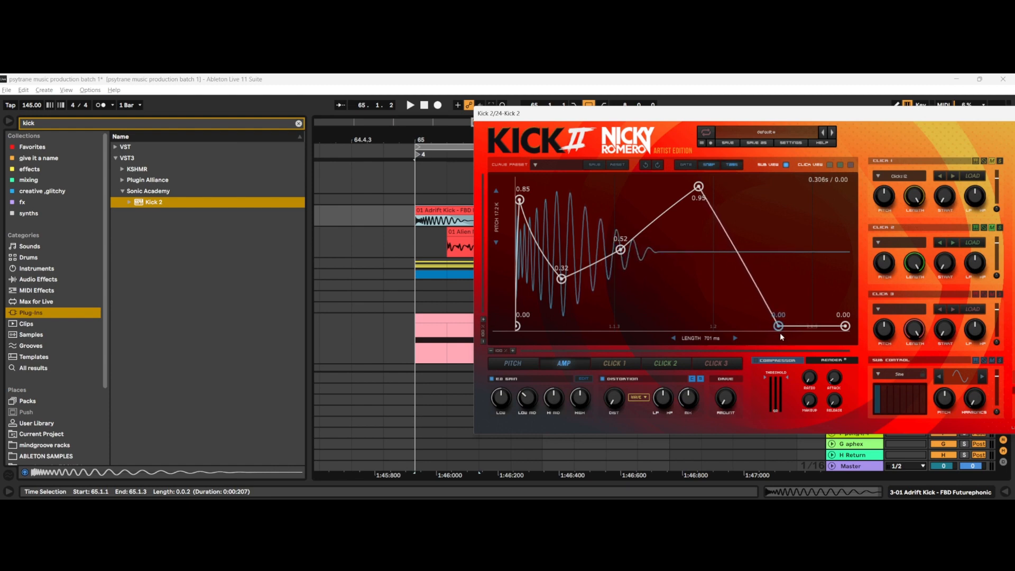
left_click_drag(664, 111, 615, 323)
key("space")
Step: Audition the kick from a position inside the Kick 2 track's MIDI clip and bring the full plug-in back into view
scroll(482, 259, "down", 10)
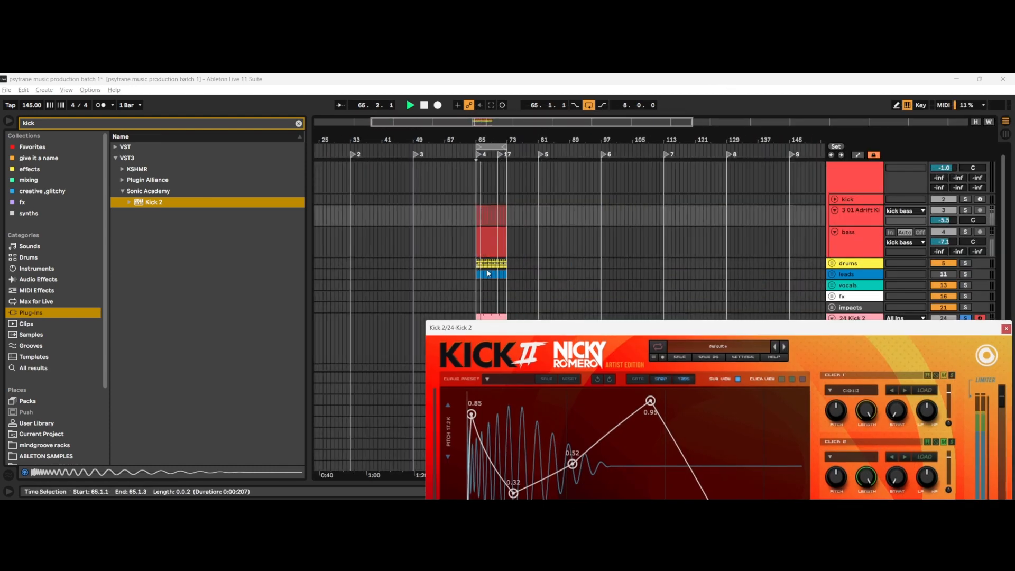
scroll(496, 268, "down", 1)
scroll(497, 268, "down", 1)
left_click(481, 300)
key("space")
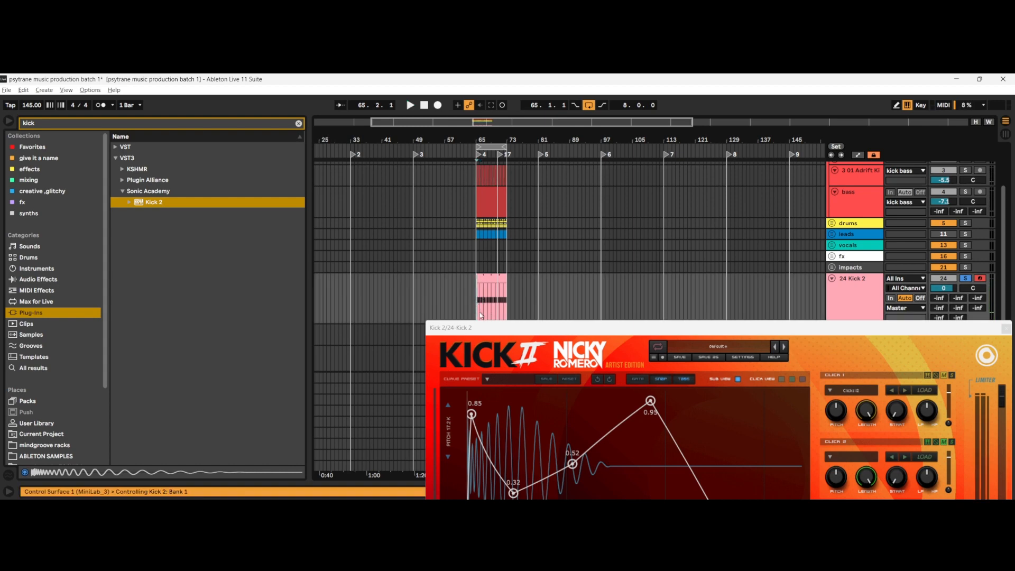
left_click(482, 294)
key("space")
left_click_drag(487, 328, 439, 153)
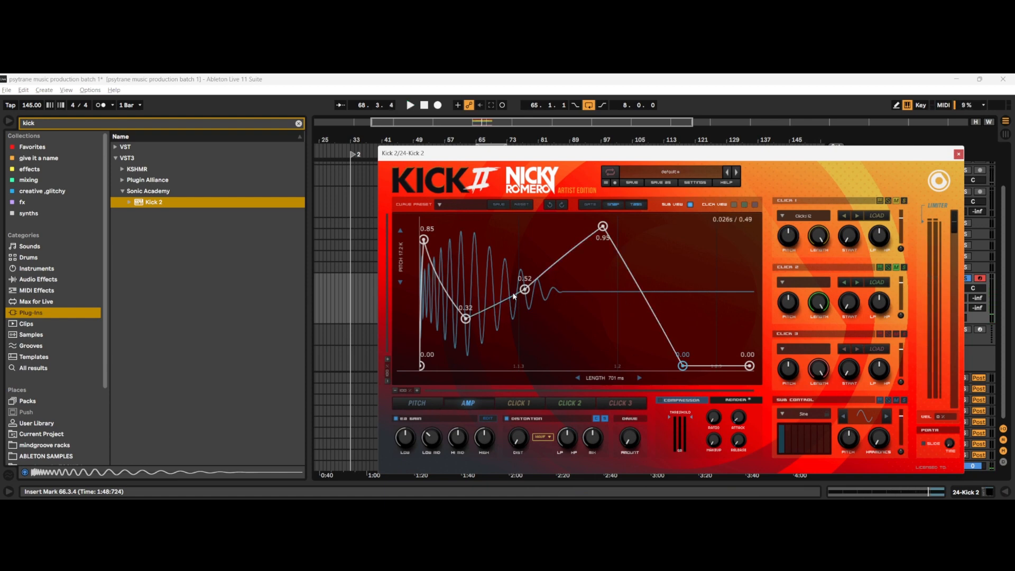
Step: Raise the middle amplitude point to about 0.76 and bow the final decay segment outward, auditioning the changes
key("space")
left_click_drag(525, 289, 521, 254)
key("space")
key("space")
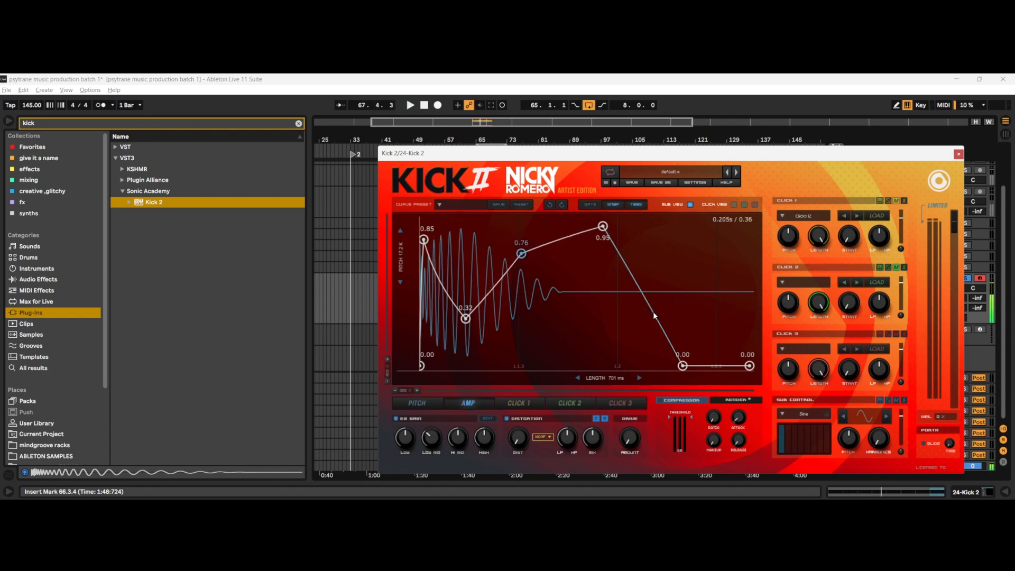
left_click_drag(657, 316, 586, 286)
key("space")
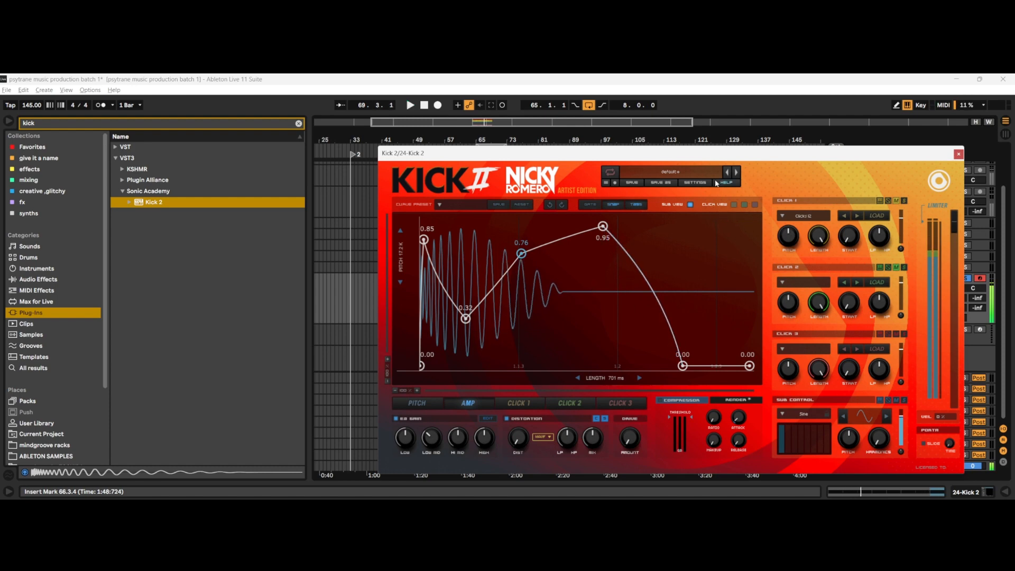
Step: Move the plug-in clear of the arrangement and solo the bass track alongside the kick
left_click_drag(734, 153, 698, 498)
scroll(653, 285, "up", 3)
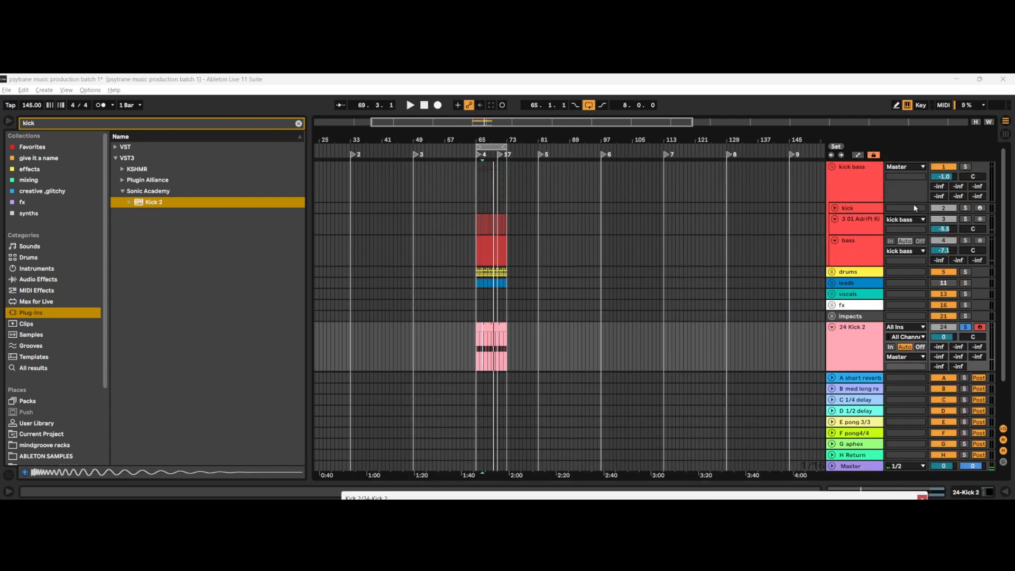
left_click(965, 241)
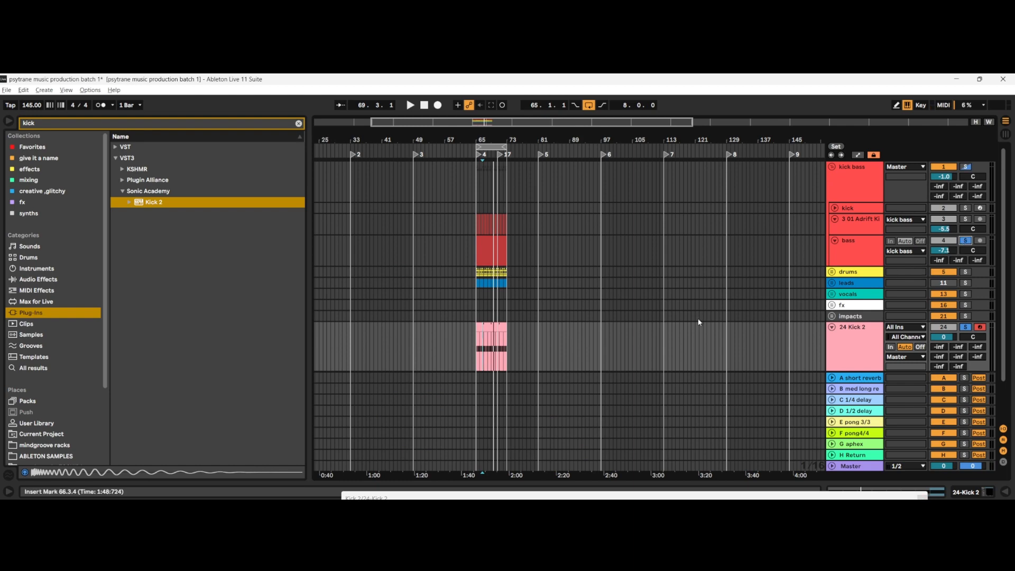
key("ctrl+shift+t")
Step: Play the kick and bass together from 64.4.4, just before the loop, and inspect the clips in the arrangement
left_click(476, 310)
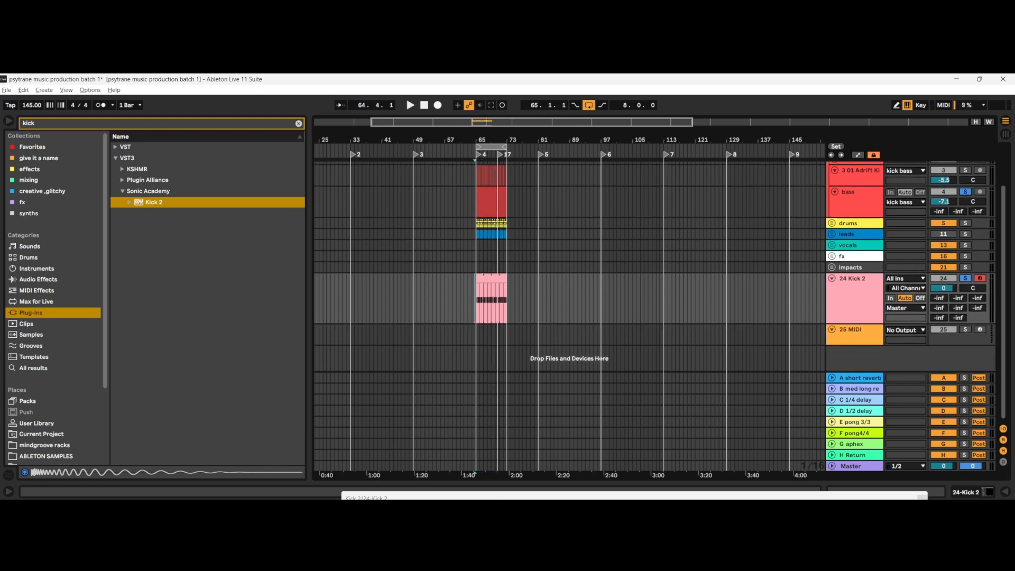
scroll(485, 321, "up", 5)
left_click(440, 312)
key("space")
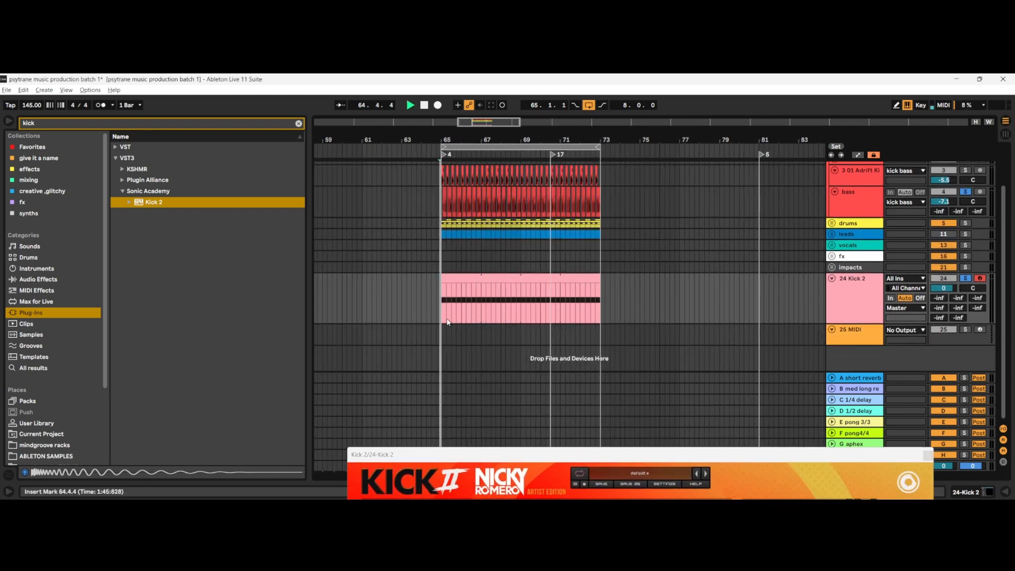
left_click_drag(492, 454, 496, 360)
key("space")
scroll(694, 211, "up", 2)
scroll(490, 251, "up", 10)
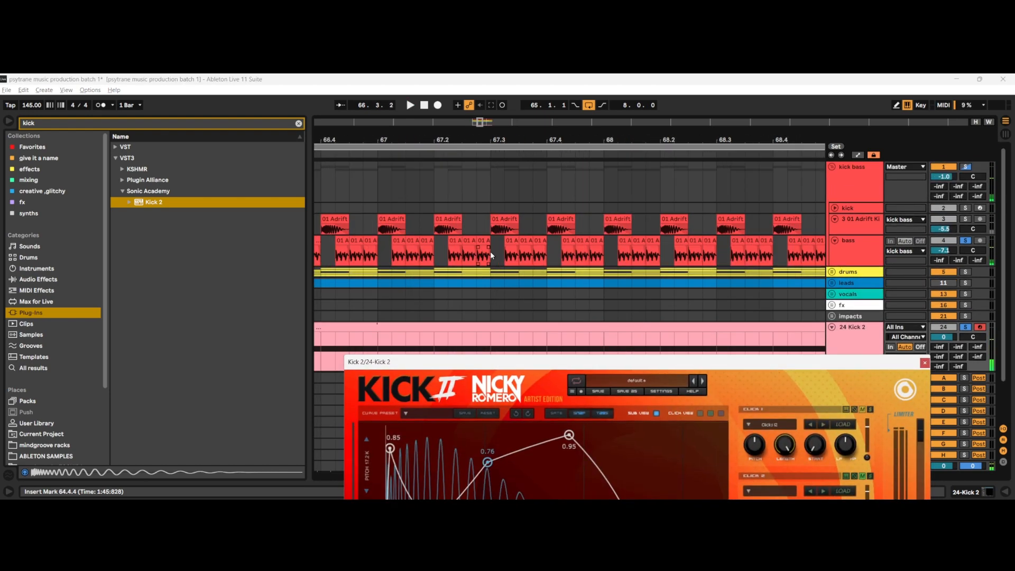
scroll(484, 254, "down", 10)
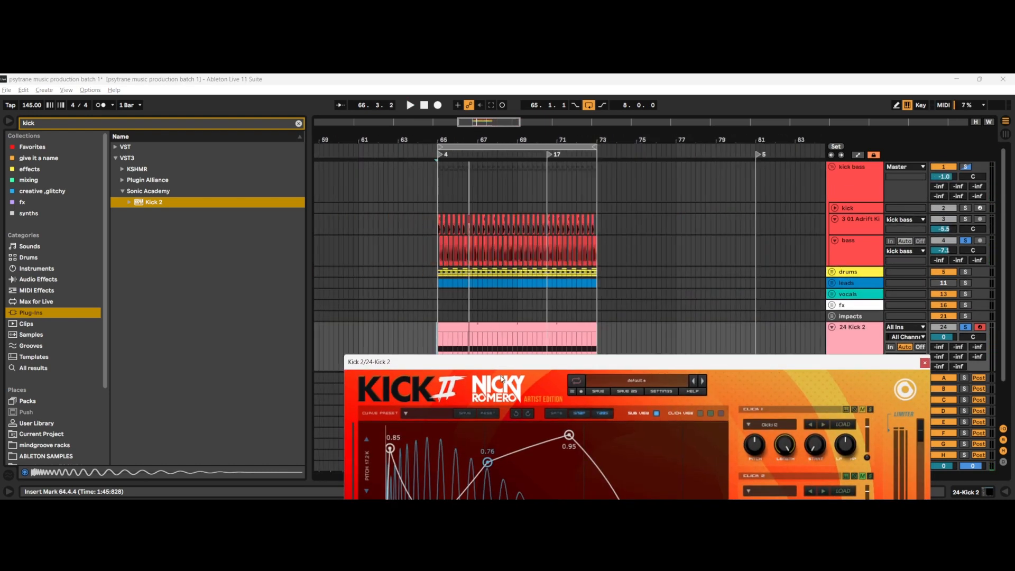
Step: Raise the starting pitch to about 4.19 kHz while auditioning with the bass, and move the 33 Hz pitch point slightly later
left_click_drag(492, 361, 495, 101)
left_click(387, 352)
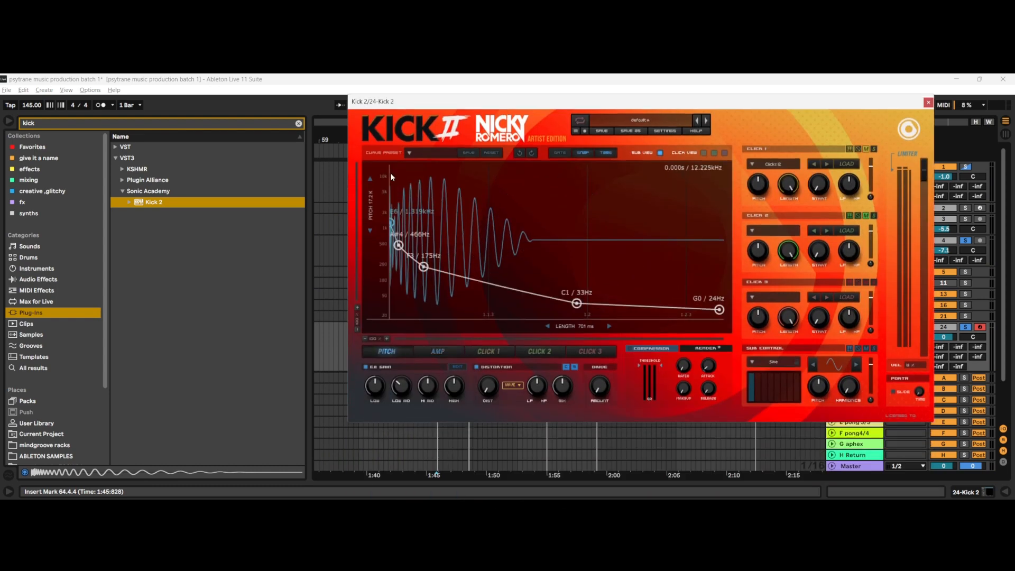
left_click_drag(393, 219, 395, 211)
key("space")
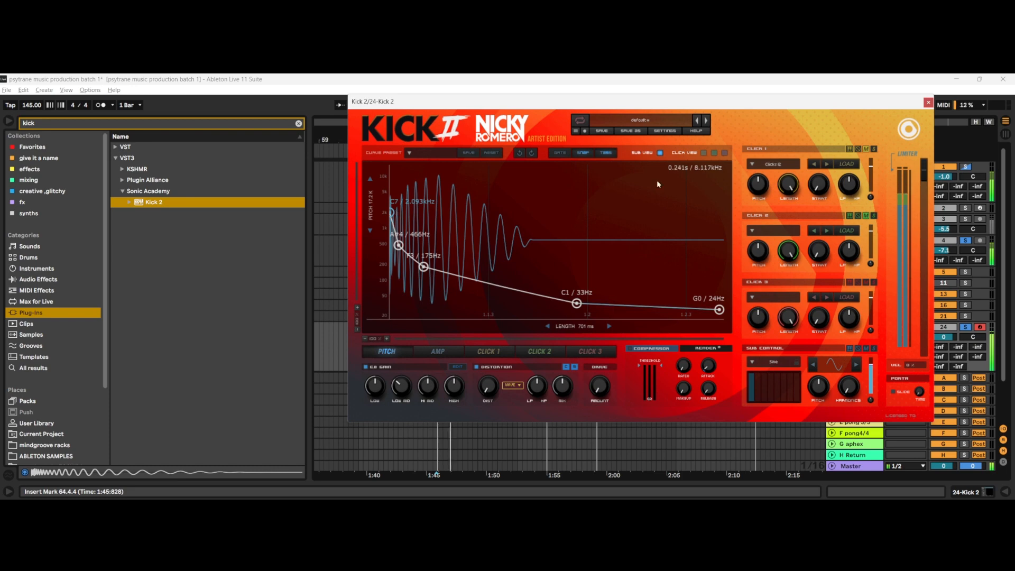
key("space")
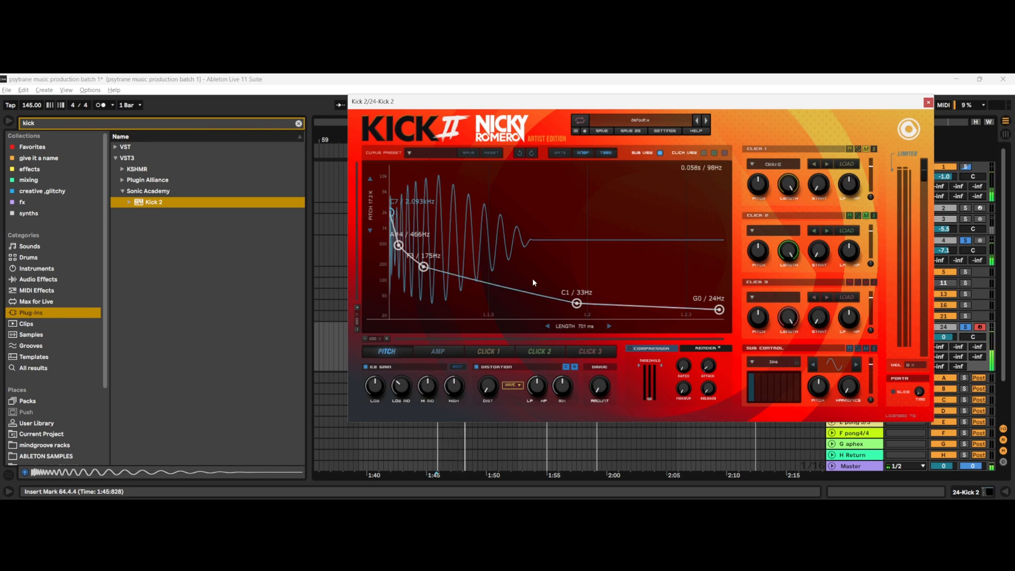
key("space")
left_click_drag(393, 215, 395, 199)
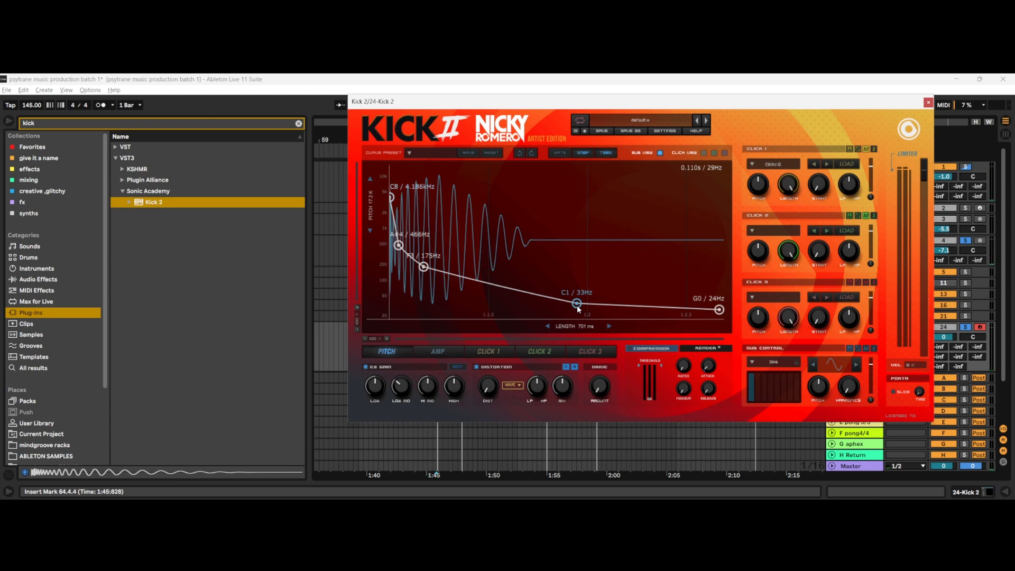
mouse_move(578, 309)
left_mouse_down()
mouse_move(580, 296)
mouse_move(581, 306)
mouse_move(610, 300)
mouse_move(569, 306)
mouse_move(587, 305)
left_mouse_up()
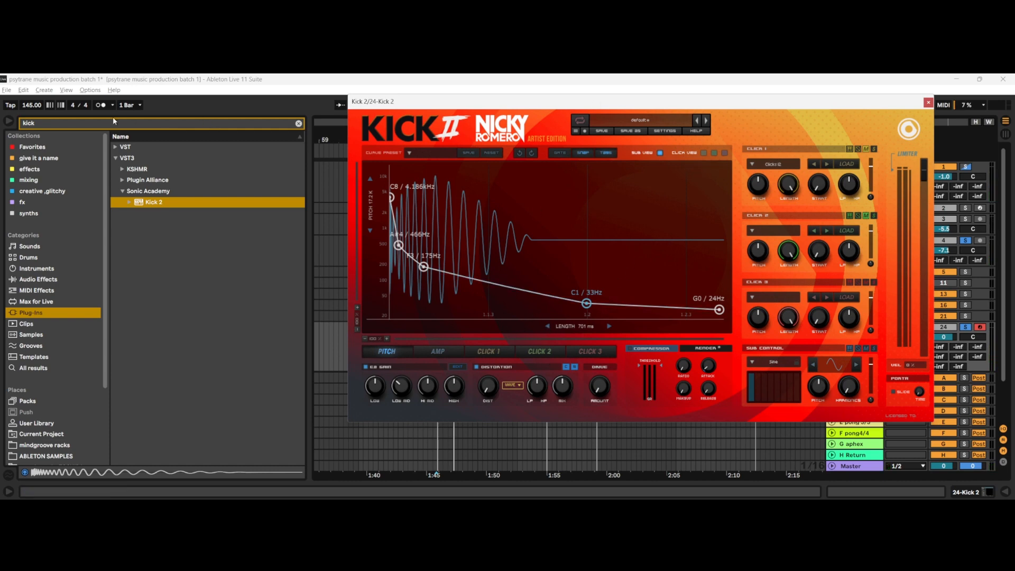
Step: Switch to Calculator, divide 60,000 by the 145 BPM tempo to work out the kick length, and minimize it
key("super")
type("c")
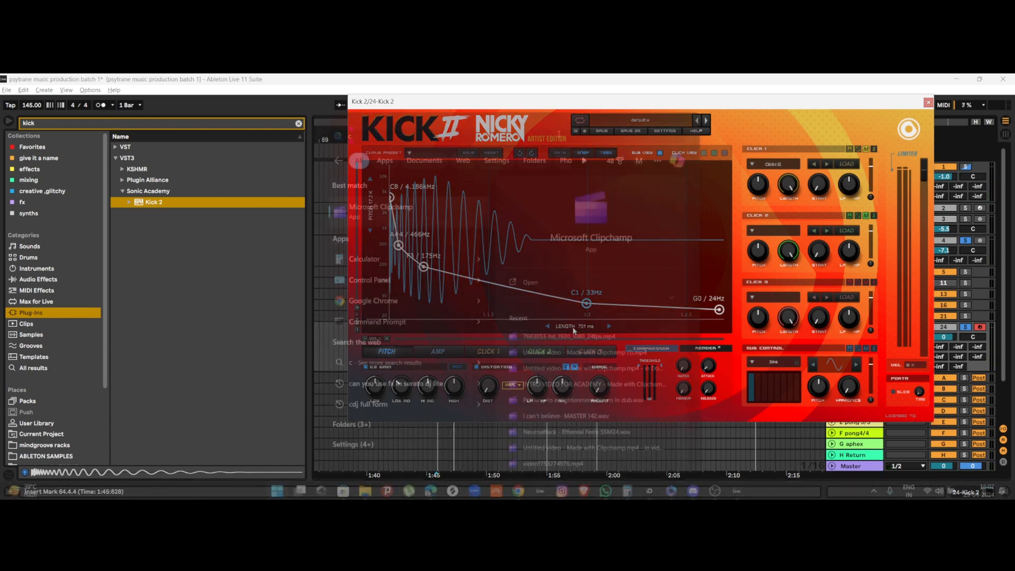
left_click(433, 262)
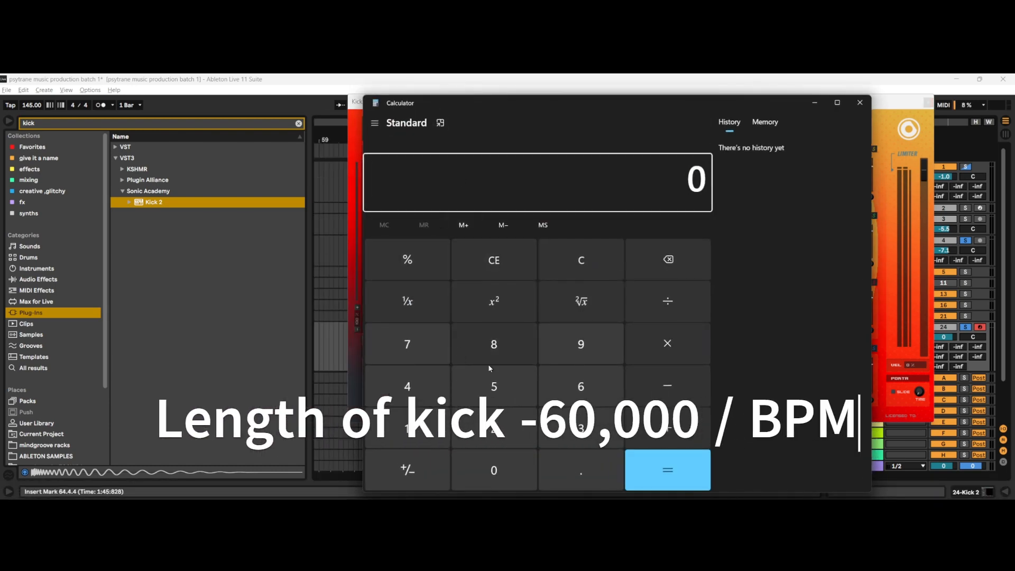
left_click(570, 381)
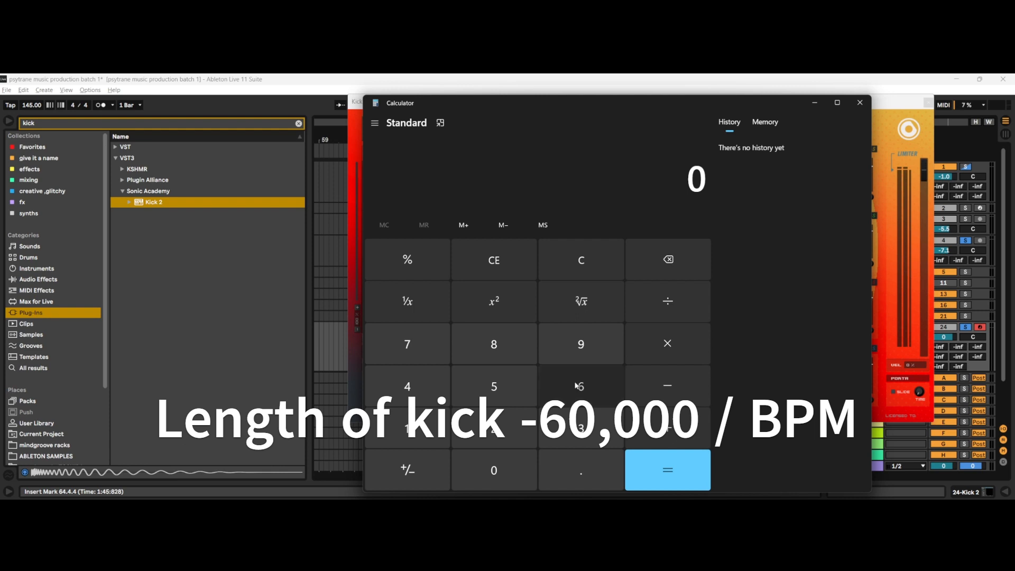
triple_click(502, 467)
left_click(503, 467)
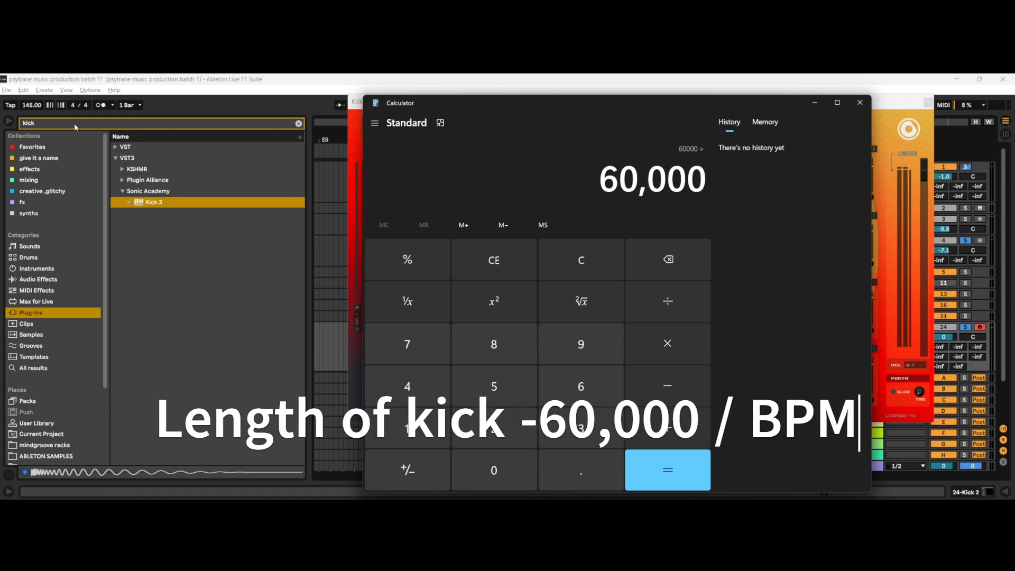
left_click(417, 413)
left_click(407, 386)
left_click(494, 386)
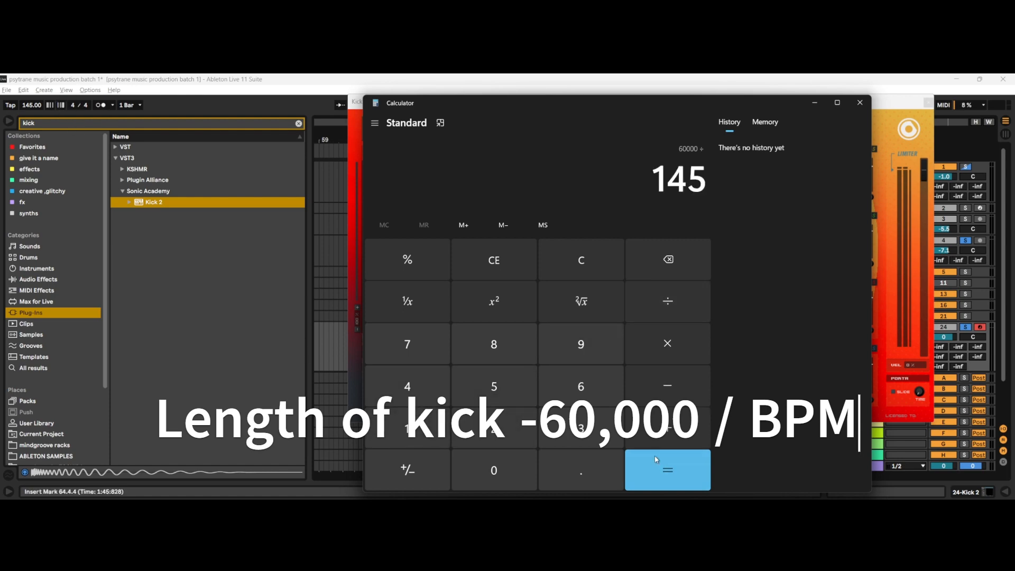
left_click(660, 465)
left_click(815, 103)
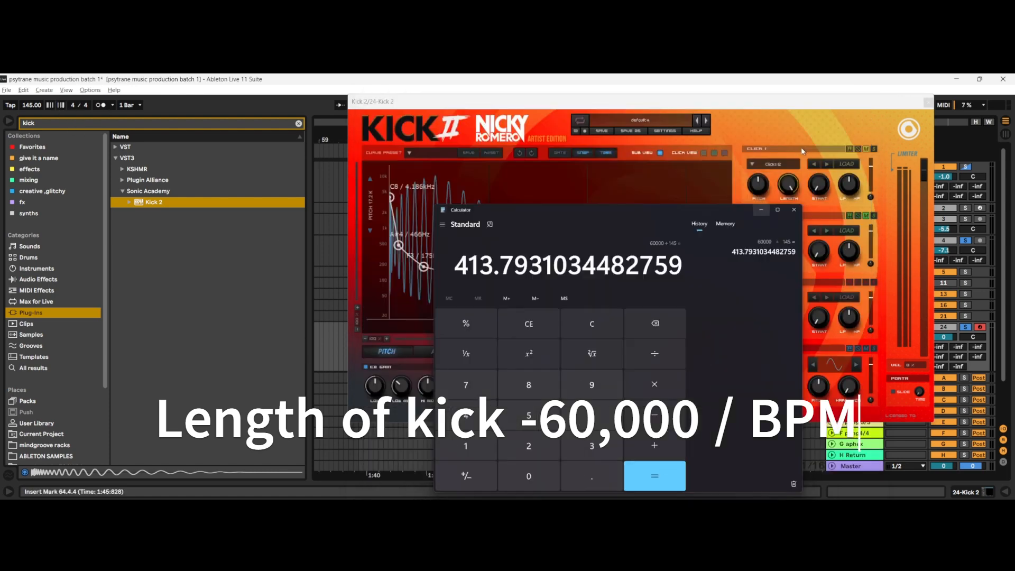
Step: Adjust the kick's envelope length to about 418 ms, close to the calculated beat duration
left_click_drag(567, 326, 539, 327)
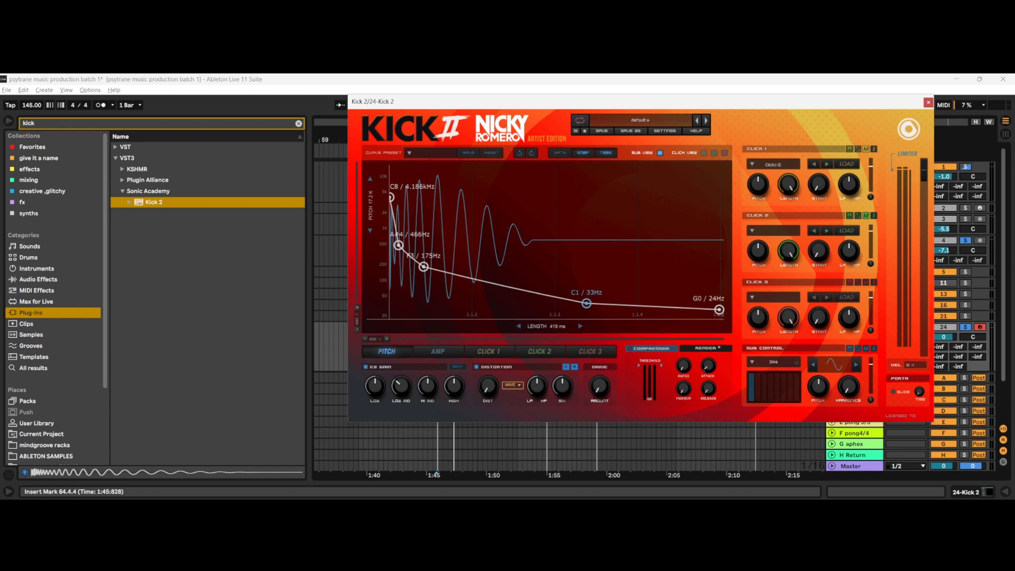
mouse_move(557, 327)
left_mouse_down()
mouse_move(557, 316)
mouse_move(557, 327)
left_mouse_up()
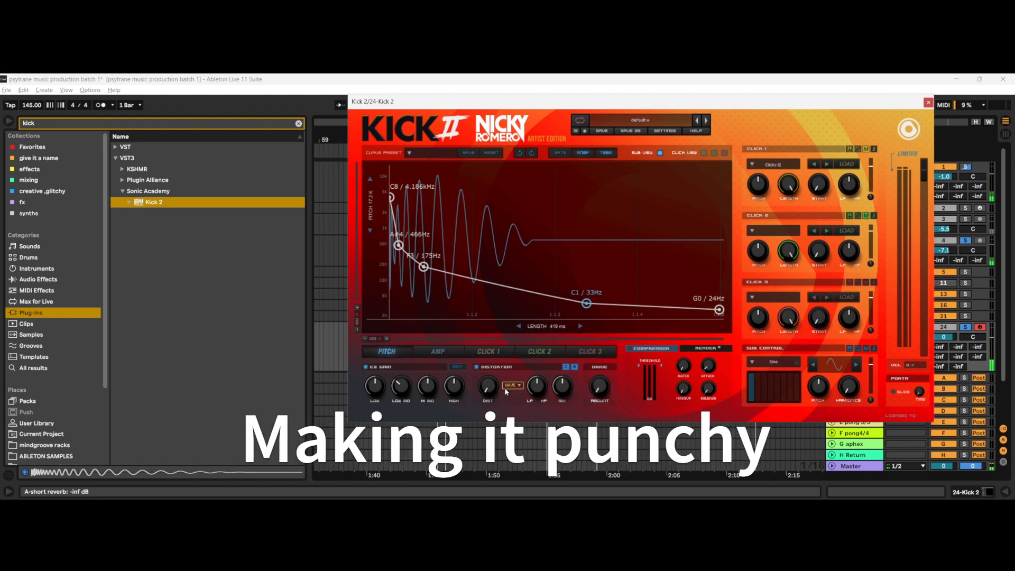
Step: Balance low amounts of distortion and drive by ear over the playing bass, trying distortion up to 68% and drive between about 3% and 16%
left_click_drag(492, 384, 501, 357)
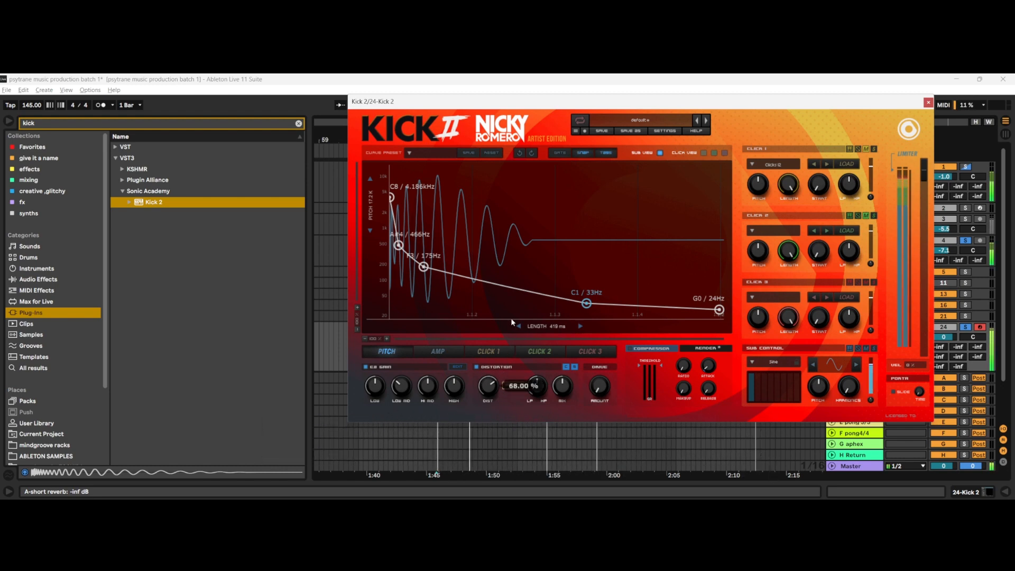
left_click_drag(511, 319, 503, 375)
mouse_move(604, 390)
left_mouse_down()
mouse_move(609, 322)
mouse_move(605, 379)
left_mouse_up()
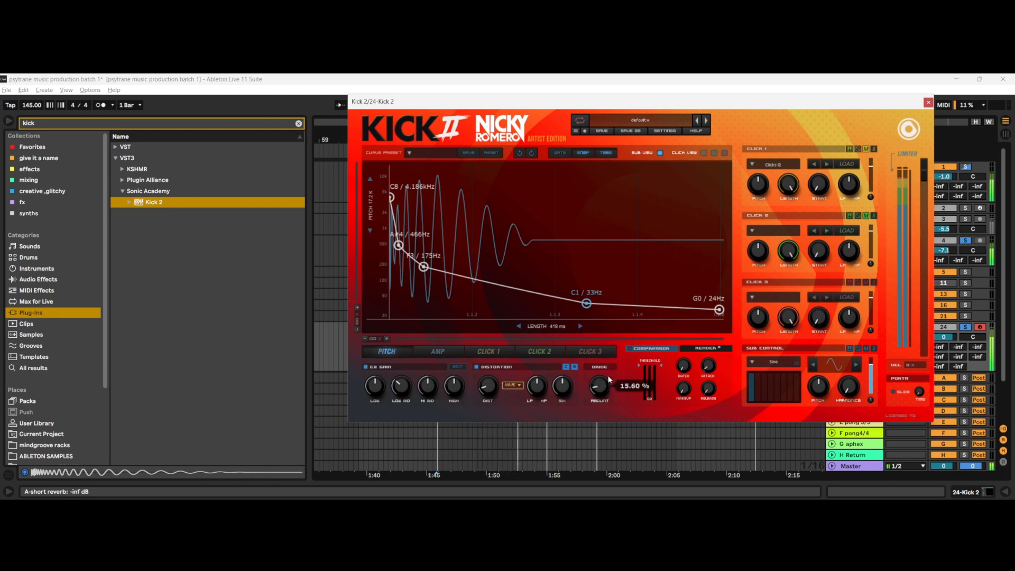
left_click_drag(487, 388, 489, 374)
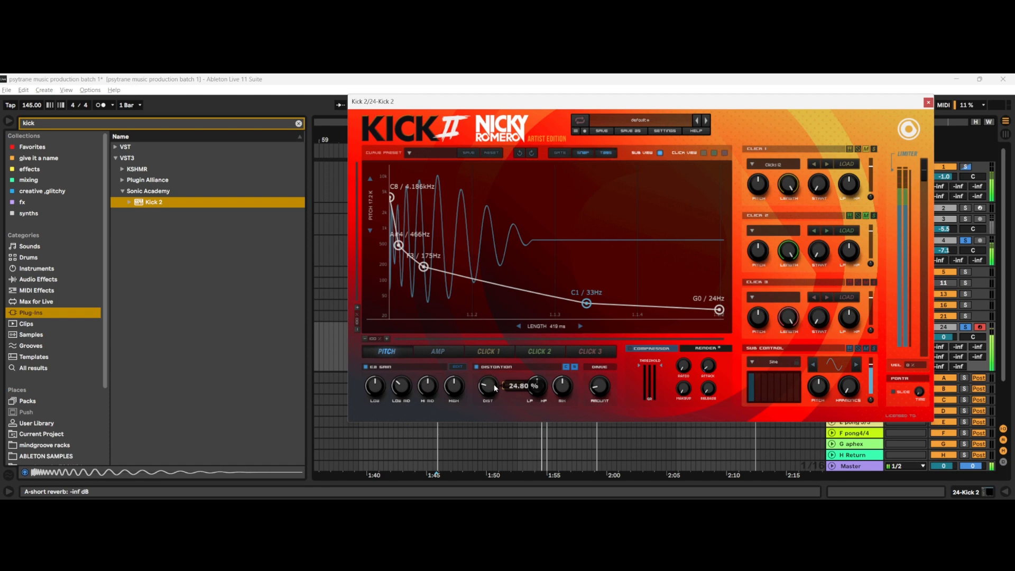
mouse_move(599, 387)
left_mouse_down()
mouse_move(607, 332)
mouse_move(596, 410)
mouse_move(598, 387)
left_mouse_up()
left_click_drag(487, 386, 499, 371)
left_click_drag(599, 386, 594, 418)
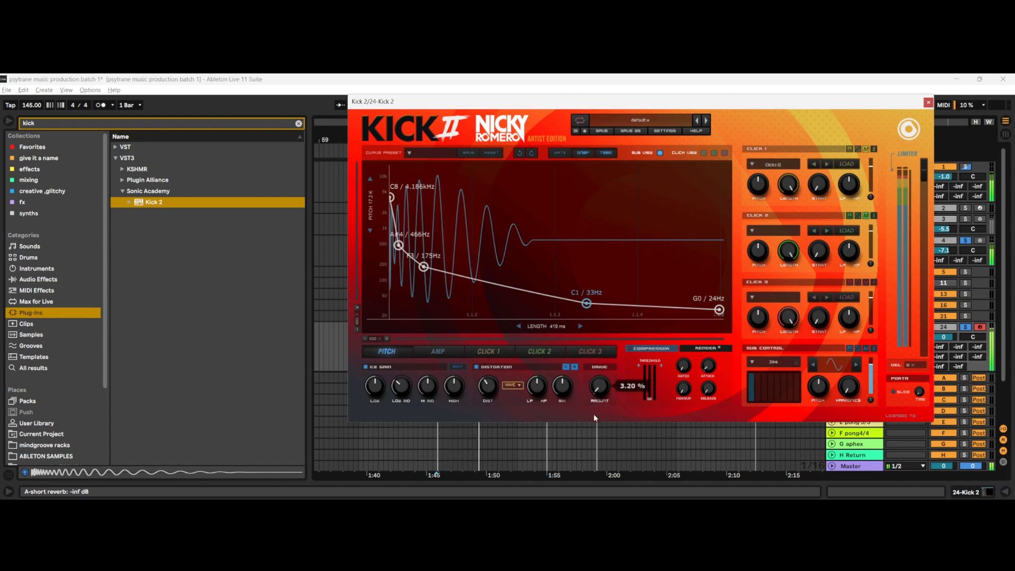
left_click_drag(488, 387, 493, 415)
left_click_drag(600, 386, 602, 362)
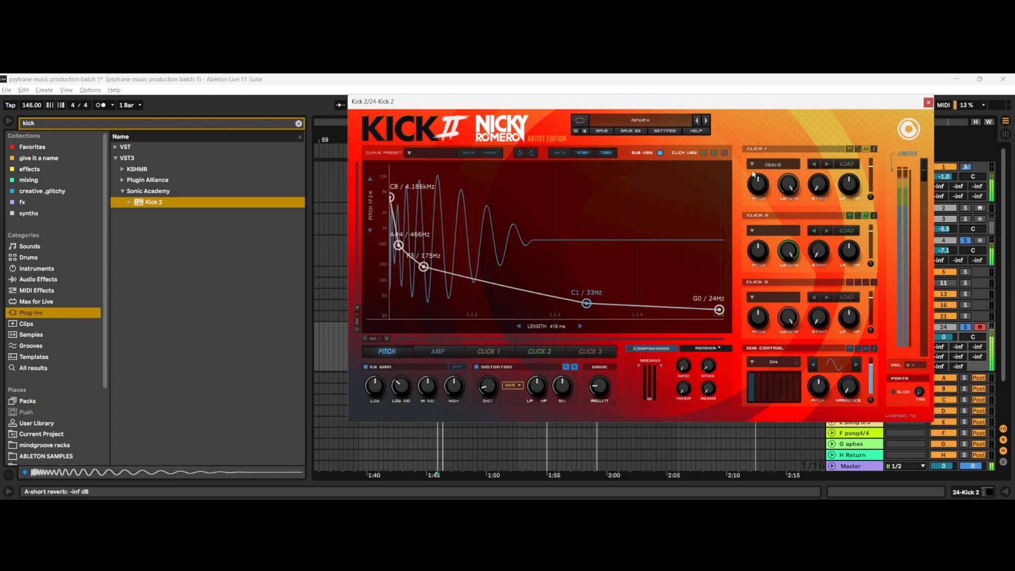
Step: In the amplitude envelope, lower the middle point to 0.64 and raise the dip before it to 0.34
left_click(443, 353)
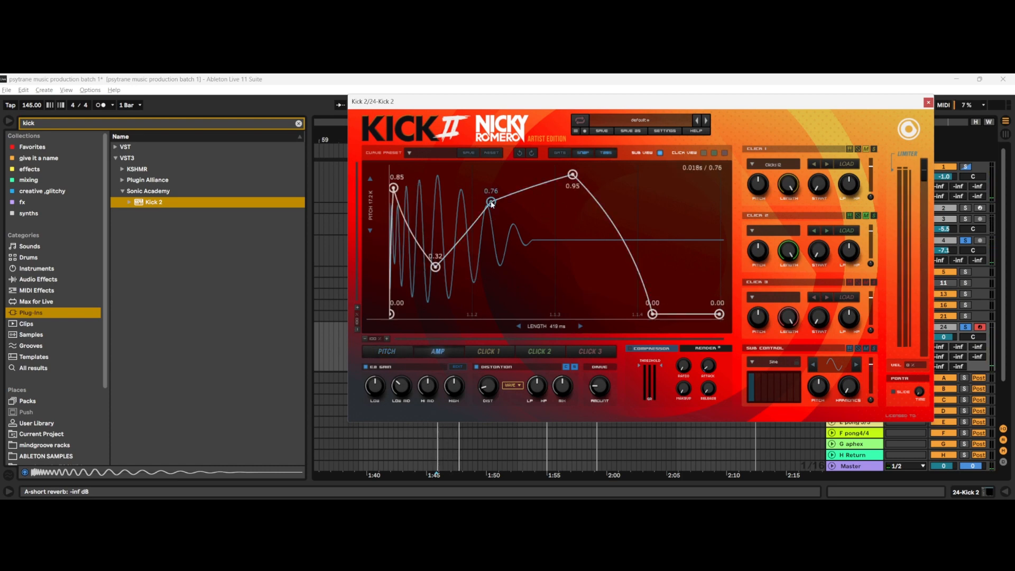
mouse_move(492, 204)
left_mouse_down()
mouse_move(503, 212)
mouse_move(502, 176)
mouse_move(503, 235)
mouse_move(501, 220)
left_mouse_up()
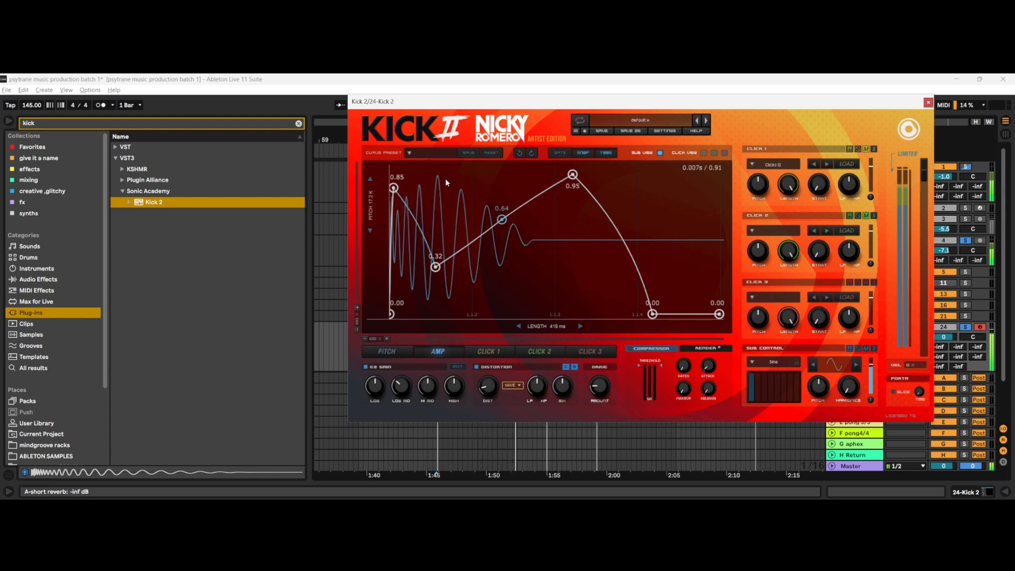
mouse_move(435, 267)
left_mouse_down()
mouse_move(447, 186)
mouse_move(437, 263)
left_mouse_up()
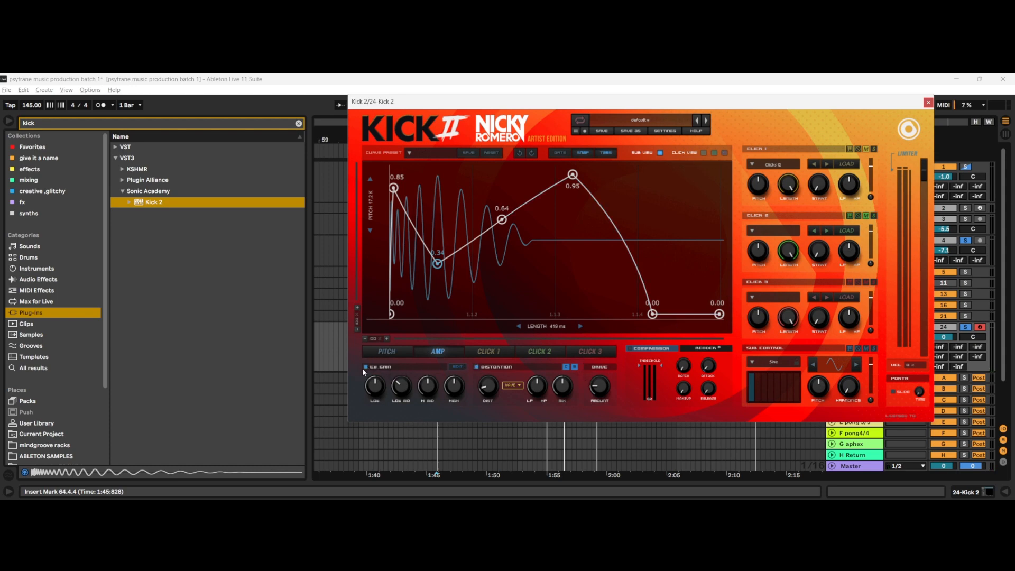
Step: Open the kick's EQ and try different cut depths with the narrow band around 190 to 210 Hz during playback
left_click(458, 368)
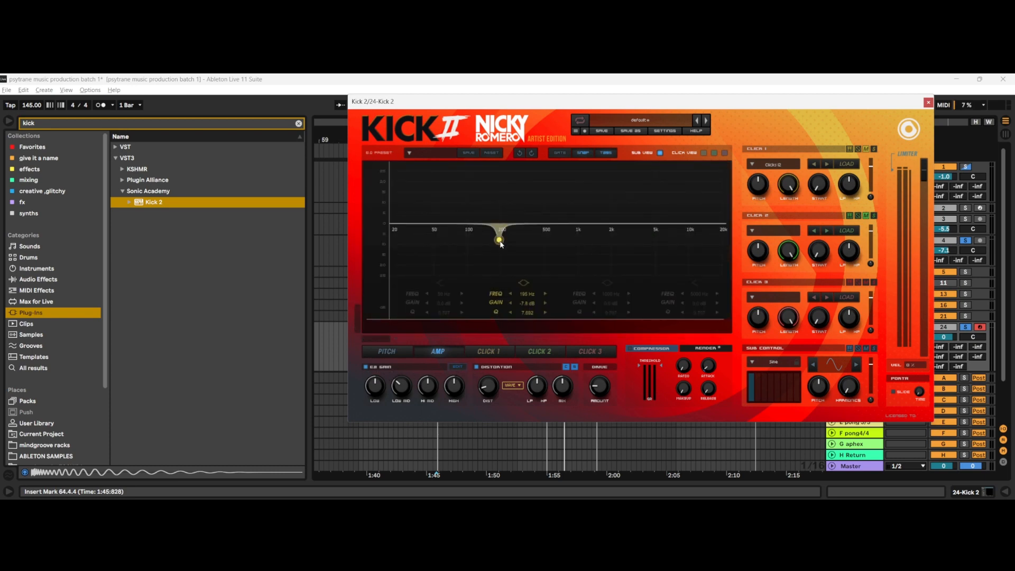
mouse_move(505, 241)
left_mouse_down()
mouse_move(508, 231)
mouse_move(505, 247)
left_mouse_up()
left_click_drag(504, 244, 505, 227)
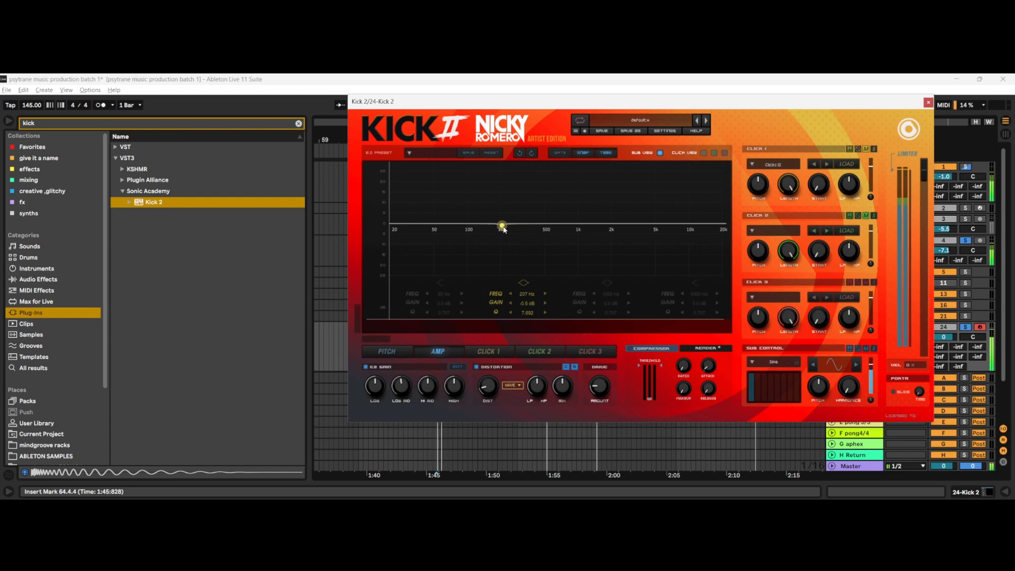
mouse_move(504, 229)
left_mouse_down()
mouse_move(502, 243)
mouse_move(504, 230)
mouse_move(470, 239)
mouse_move(550, 240)
mouse_move(503, 249)
mouse_move(474, 229)
mouse_move(472, 253)
mouse_move(484, 234)
mouse_move(510, 227)
left_mouse_up()
left_click_drag(506, 224, 485, 229)
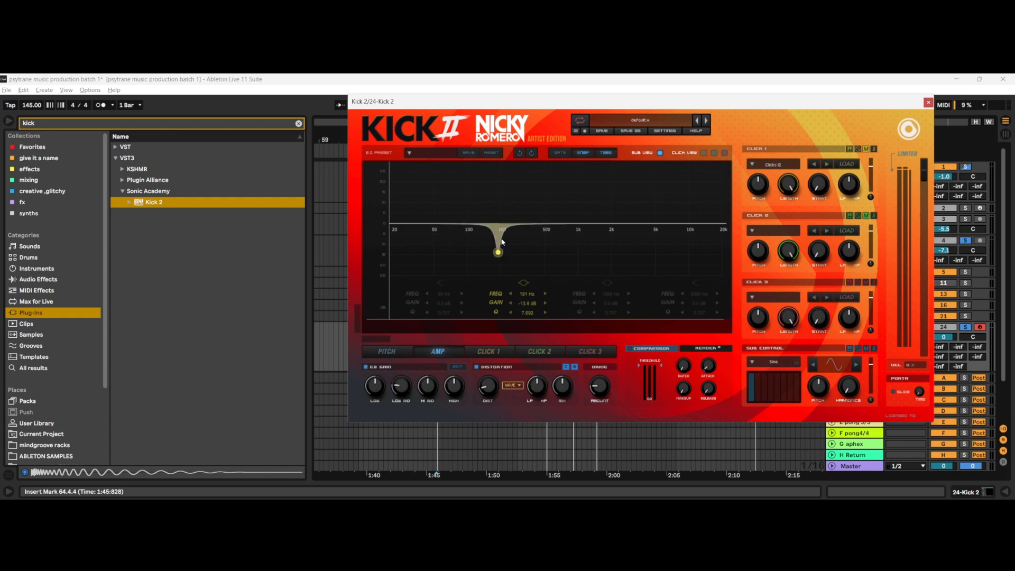
left_click_drag(502, 242, 503, 229)
Step: Turn the EQ band into a wider low-end boost of about 3.4 dB at 75 Hz with a Q of 1.812
left_click_drag(498, 221, 418, 208)
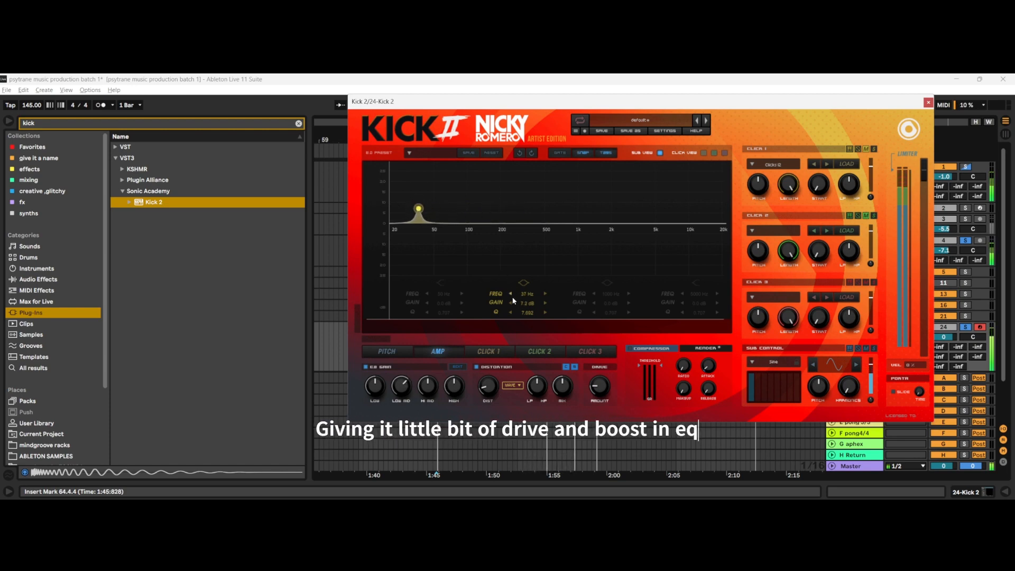
mouse_move(530, 313)
left_mouse_down()
mouse_move(531, 348)
mouse_move(531, 320)
left_mouse_up()
left_click_drag(419, 209, 453, 215)
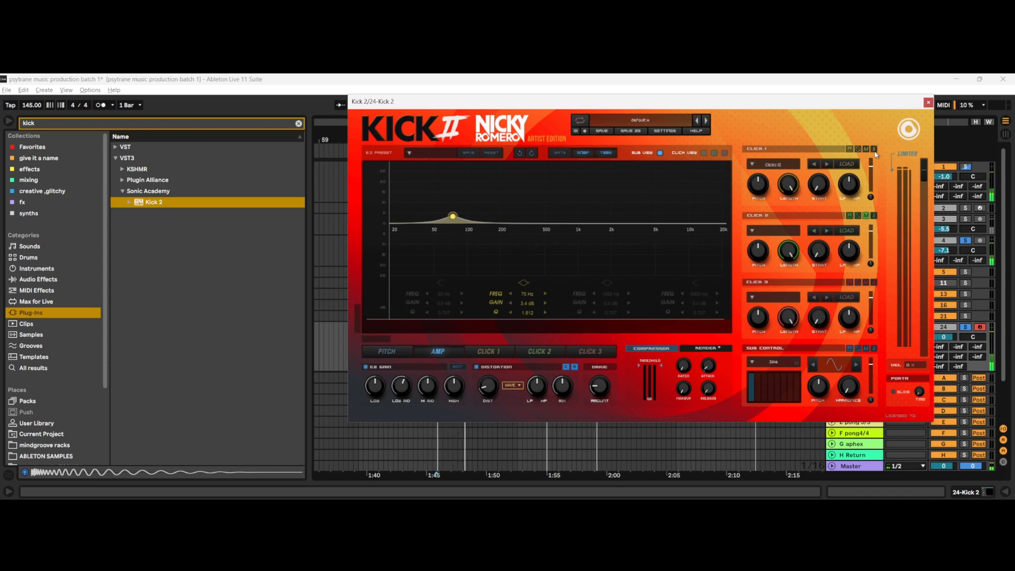
Step: Return to the pitch envelope, raise the Click 1 level from -60 dB, and step back through its samples to click number 07
left_click(402, 351)
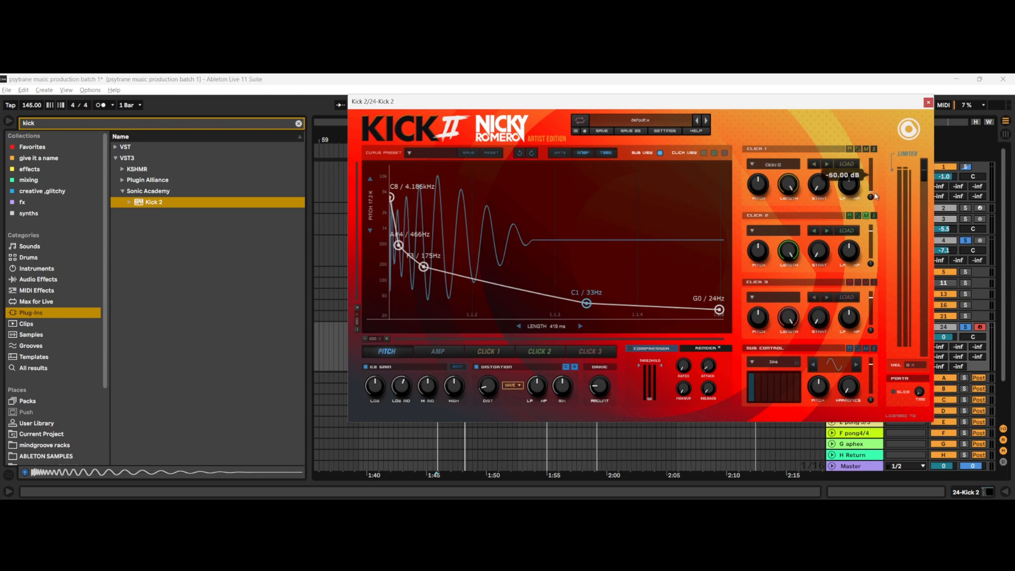
left_click_drag(875, 196, 876, 171)
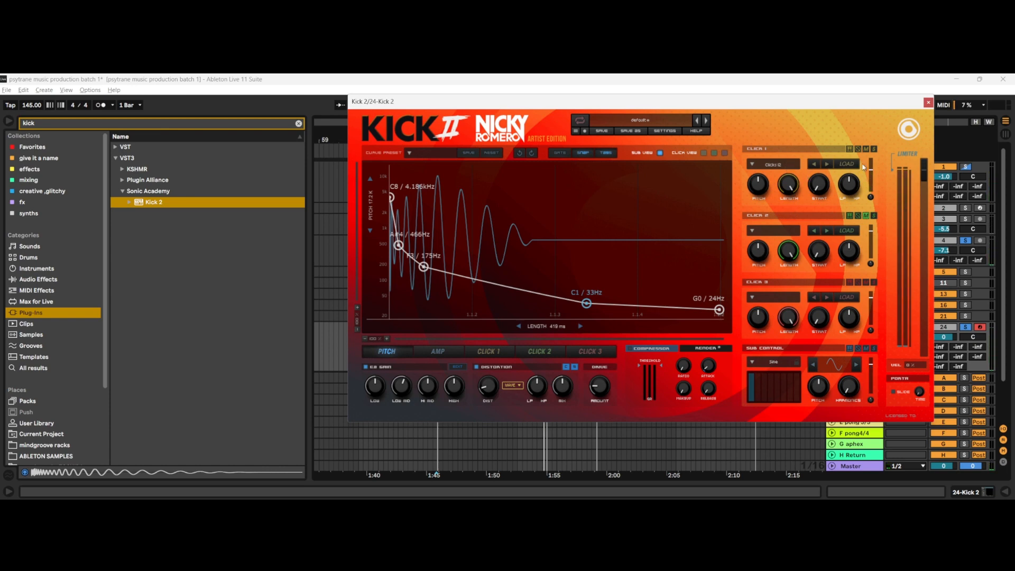
left_click(814, 165)
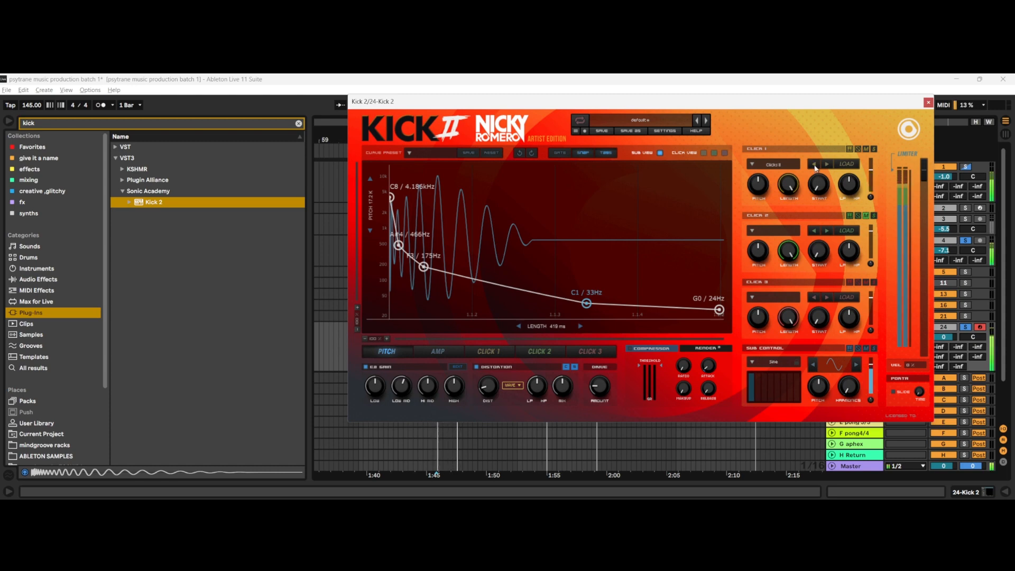
left_click(814, 165)
left_click(815, 165)
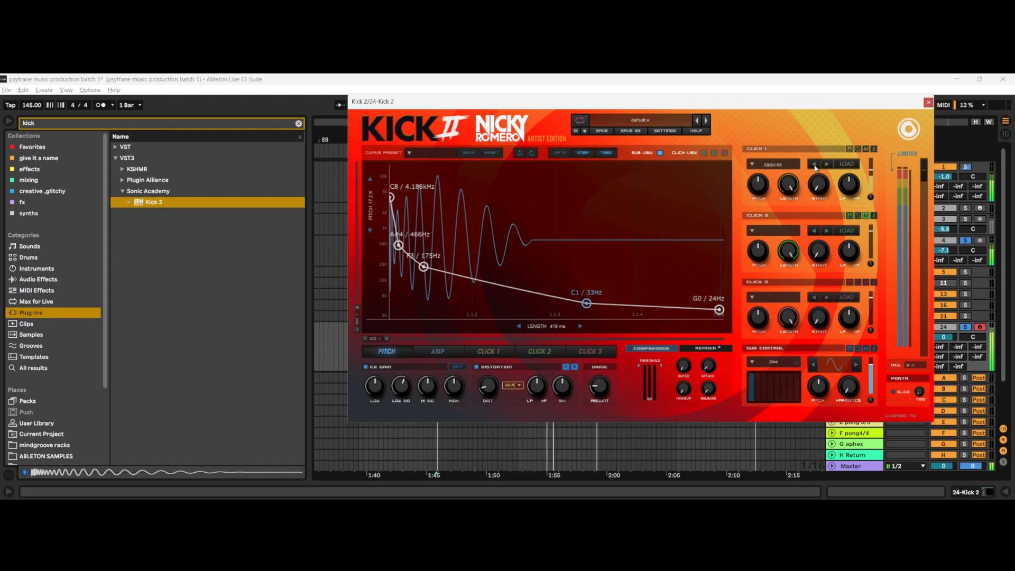
left_click(815, 165)
left_click(815, 166)
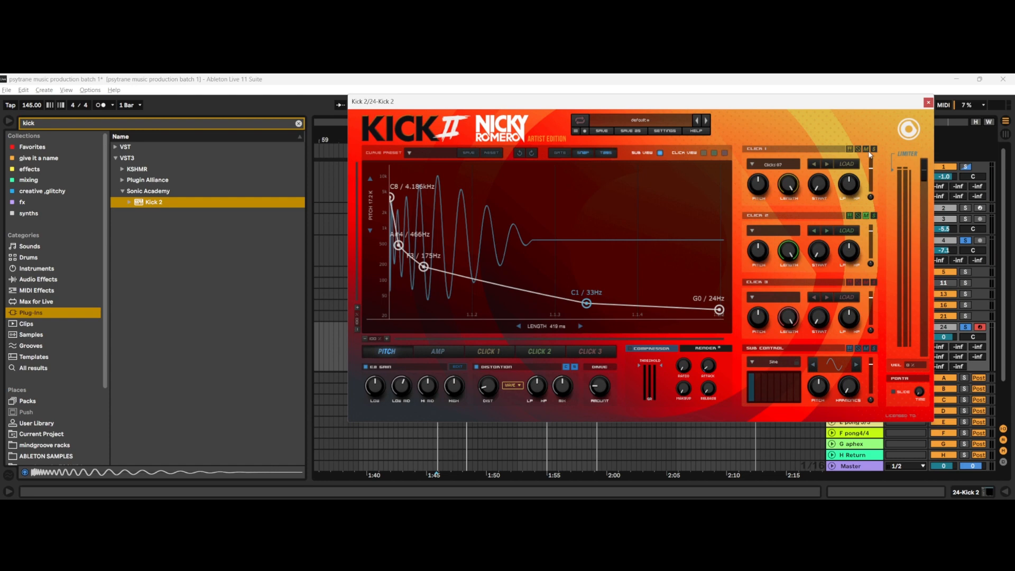
Step: Play the kick with the bass, toggle the Click 1 mute to compare, and close the Kick 2 plug-in window
key("space")
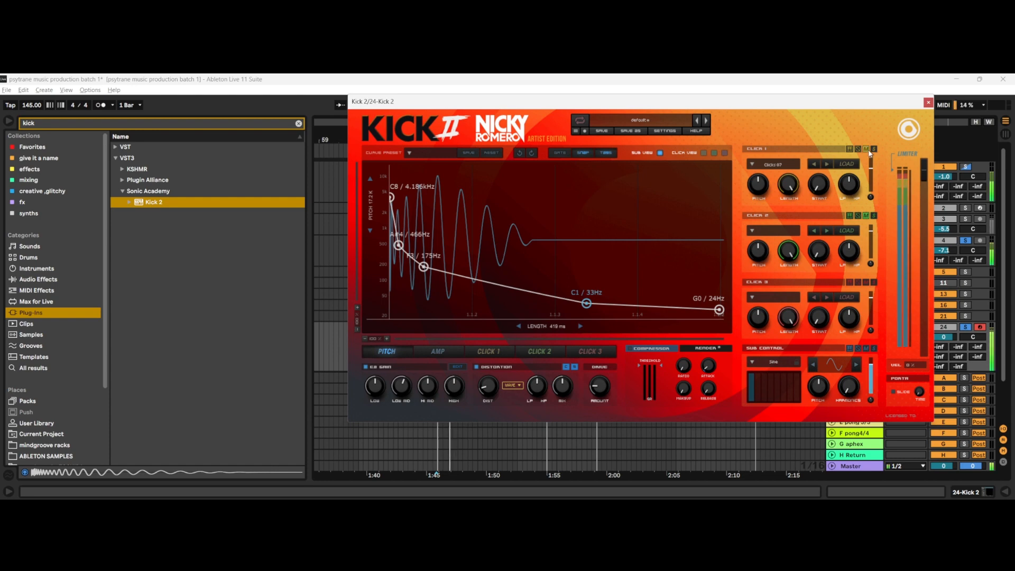
left_click(869, 151)
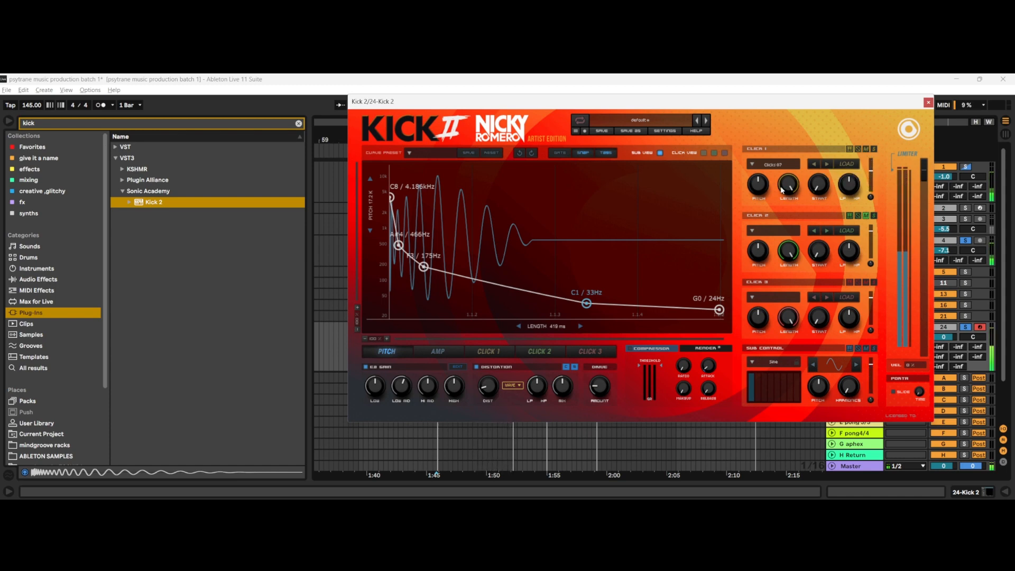
left_click(928, 102)
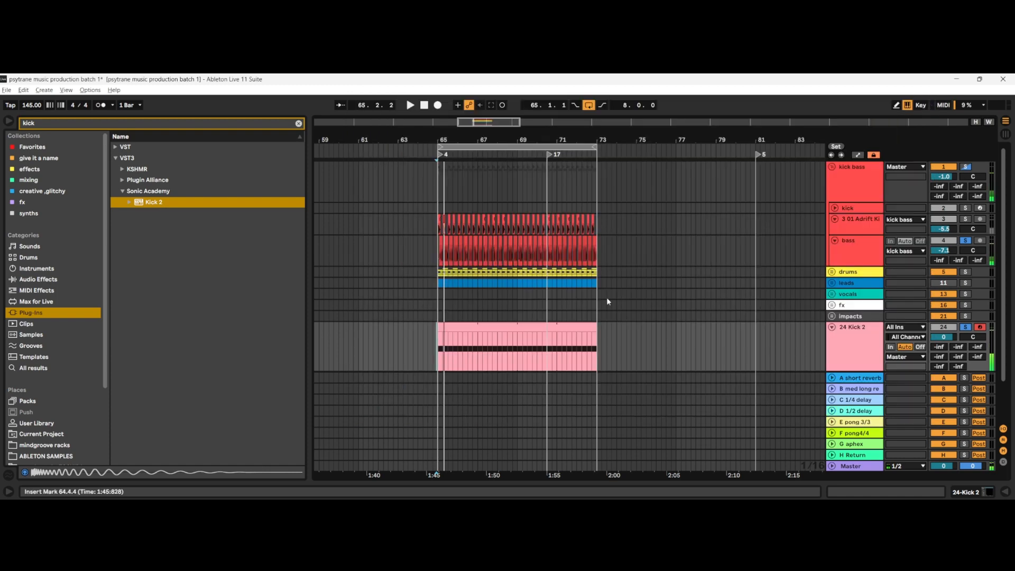